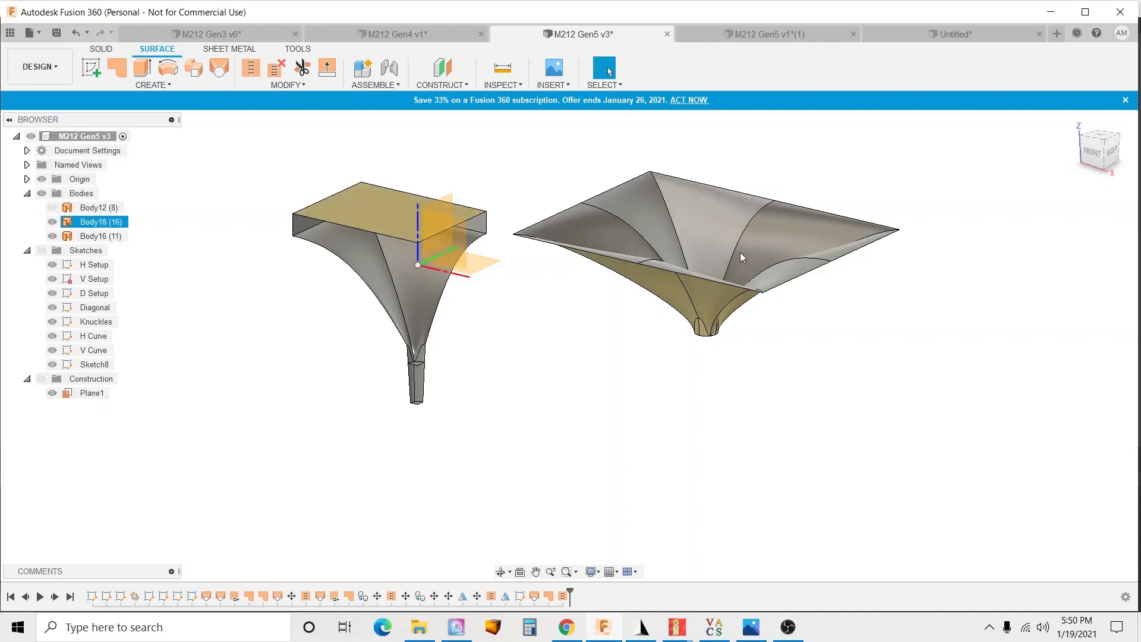
# Hide Body18 so that only the Body16 horn section is displayed
pyautogui.moveTo(779, 246)
pyautogui.keyDown('shift'); pyautogui.mouseDown(button='middle')
pyautogui.moveTo(697, 278)
pyautogui.moveTo(776, 252)
pyautogui.moveTo(752, 252)
pyautogui.moveTo(774, 247)
pyautogui.moveTo(761, 245)
pyautogui.mouseUp(button='middle'); pyautogui.keyUp('shift')
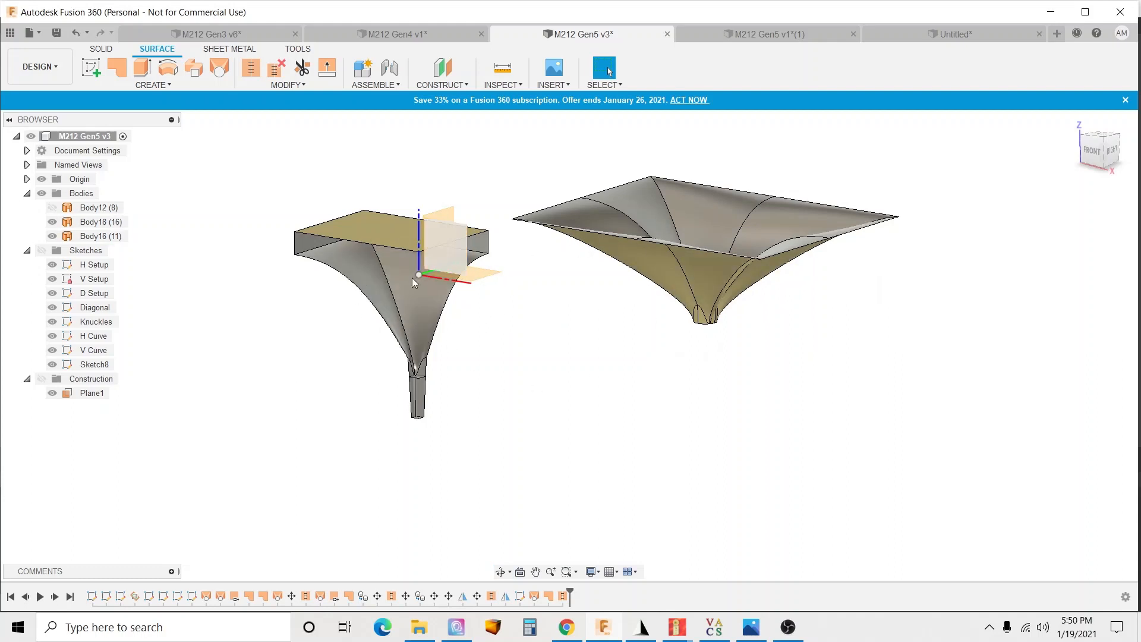
pyautogui.scroll(2, 470, 320)
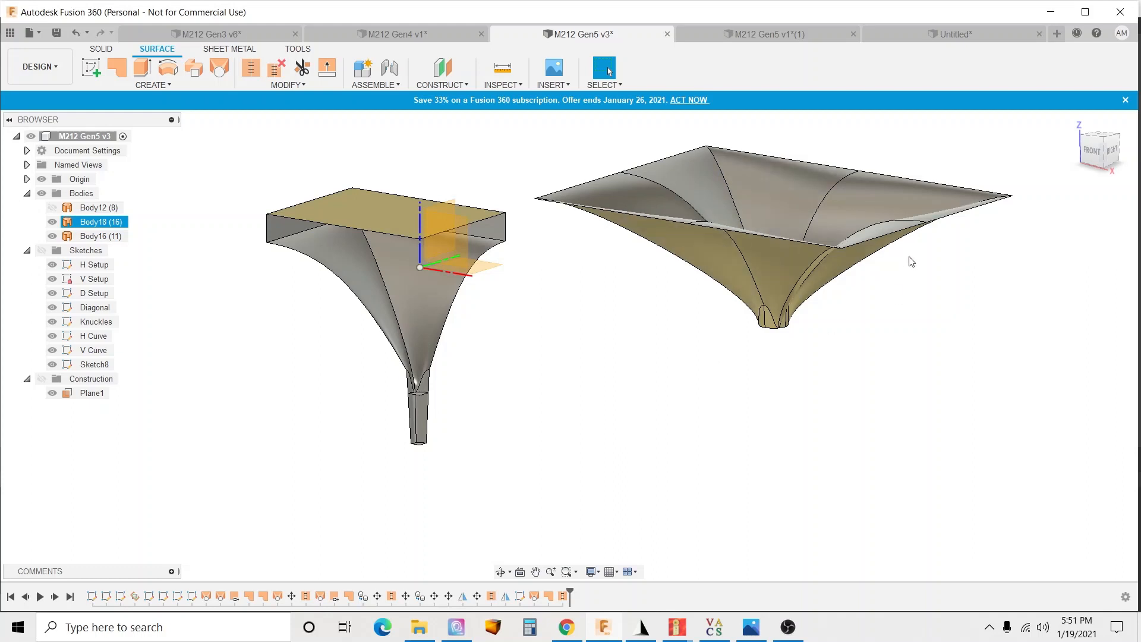
pyautogui.click(52, 222)
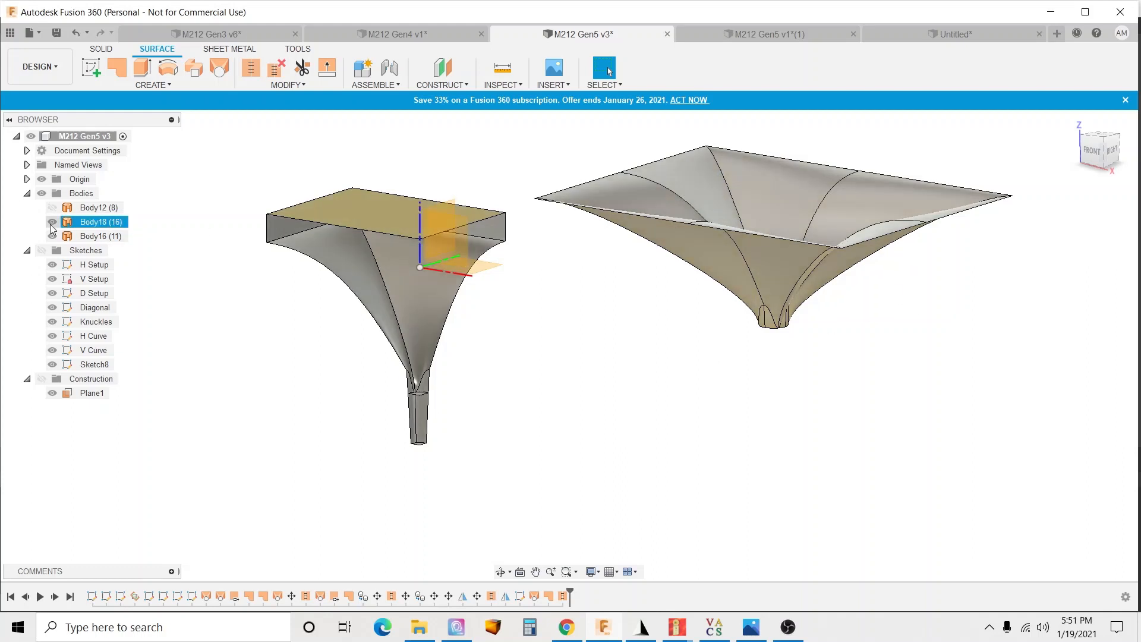
pyautogui.scroll(-2, 784, 430)
pyautogui.scroll(3, 453, 376)
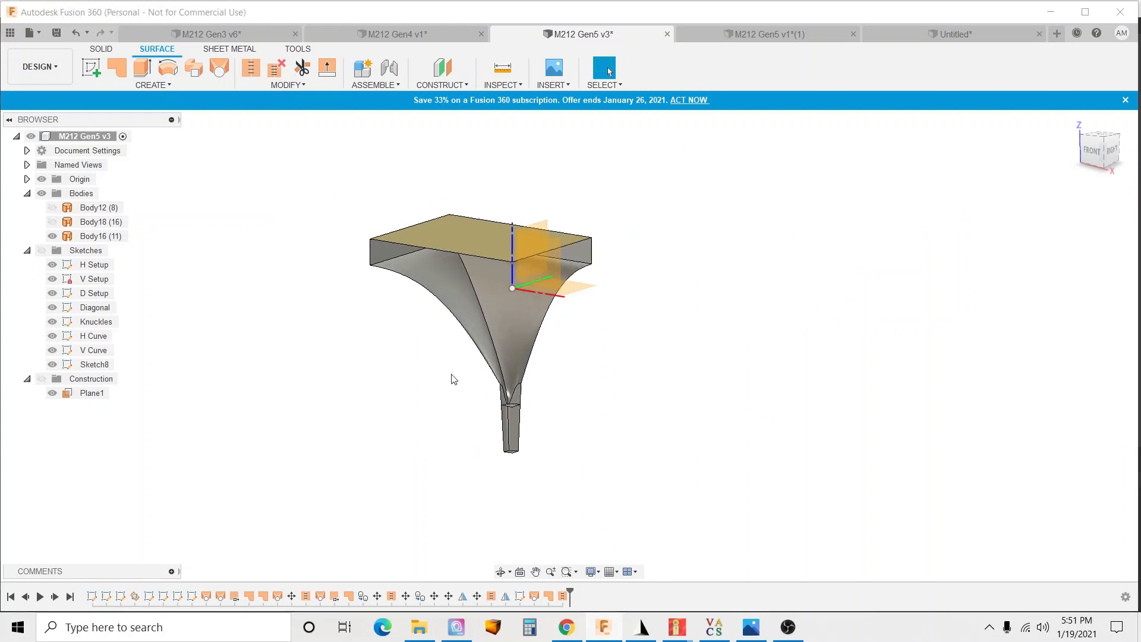
# Examine the Body16 horn section from several angles, including its flat top, box sides, flared walls and narrow stem
pyautogui.scroll(3, 542, 202)
pyautogui.scroll(-4, 568, 237)
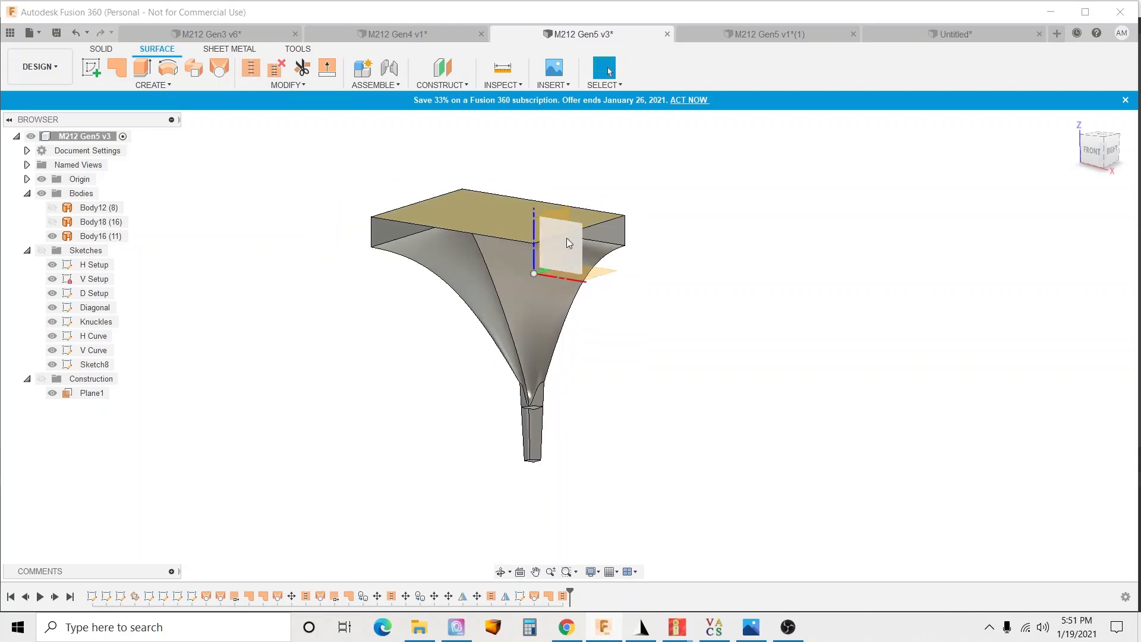
pyautogui.moveTo(580, 264)
pyautogui.keyDown('shift'); pyautogui.mouseDown(button='middle')
pyautogui.moveTo(604, 273)
pyautogui.moveTo(597, 336)
pyautogui.moveTo(564, 280)
pyautogui.moveTo(607, 226)
pyautogui.moveTo(572, 297)
pyautogui.moveTo(535, 244)
pyautogui.moveTo(571, 333)
pyautogui.moveTo(583, 227)
pyautogui.moveTo(593, 279)
pyautogui.mouseUp(button='middle'); pyautogui.keyUp('shift')
pyautogui.scroll(-3, 384, 306)
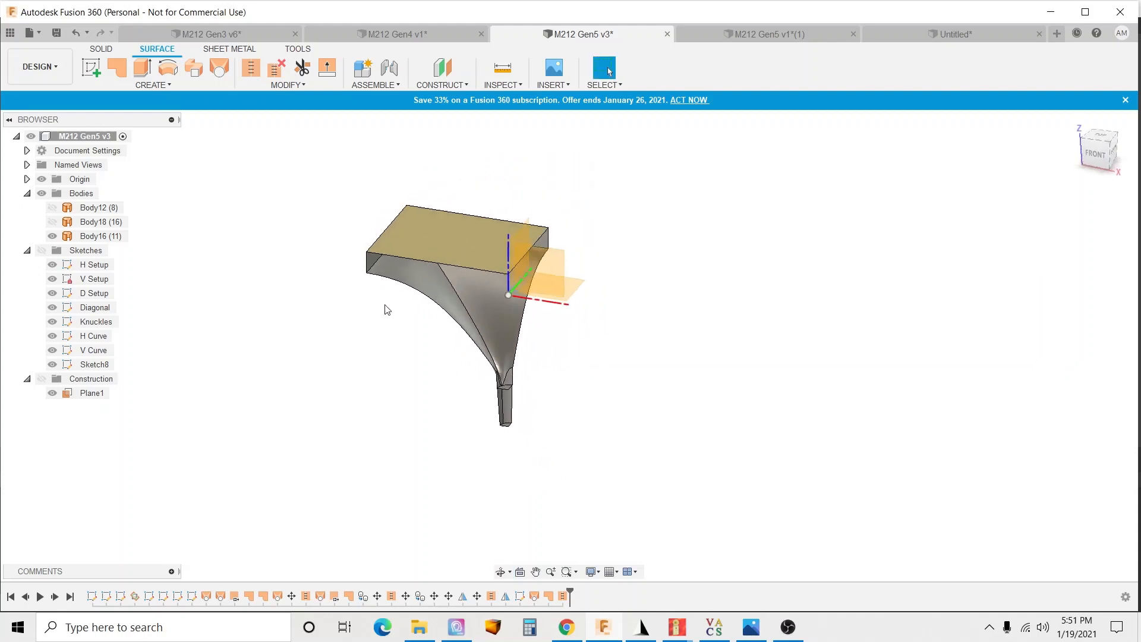
pyautogui.scroll(3, 466, 237)
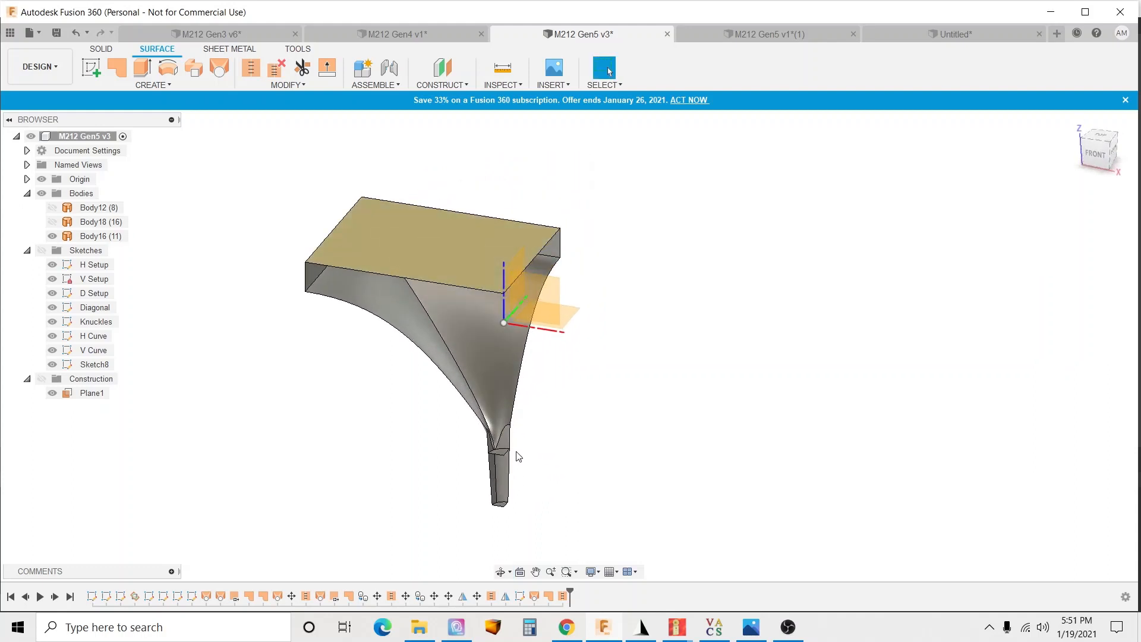
pyautogui.keyDown('shift'); pyautogui.moveTo(507, 450); pyautogui.dragTo(458, 295, button='middle'); pyautogui.keyUp('shift')
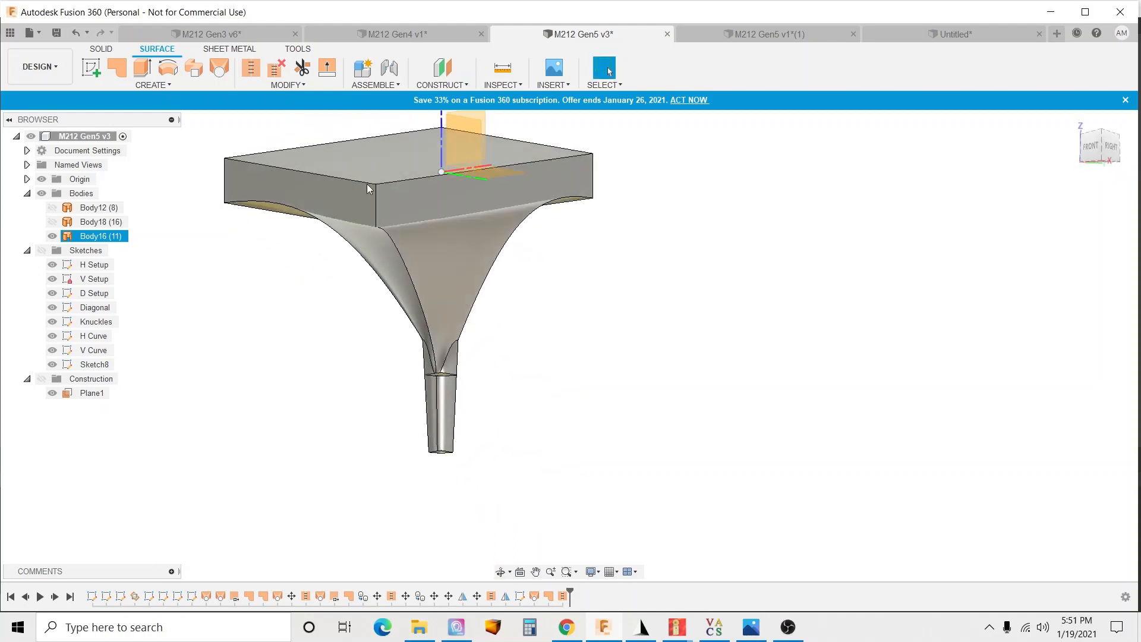
pyautogui.keyDown('shift'); pyautogui.moveTo(453, 199); pyautogui.dragTo(427, 347, button='middle'); pyautogui.keyUp('shift')
pyautogui.scroll(-2, 440, 380)
pyautogui.scroll(2, 433, 252)
pyautogui.scroll(-3, 433, 249)
pyautogui.scroll(3, 522, 341)
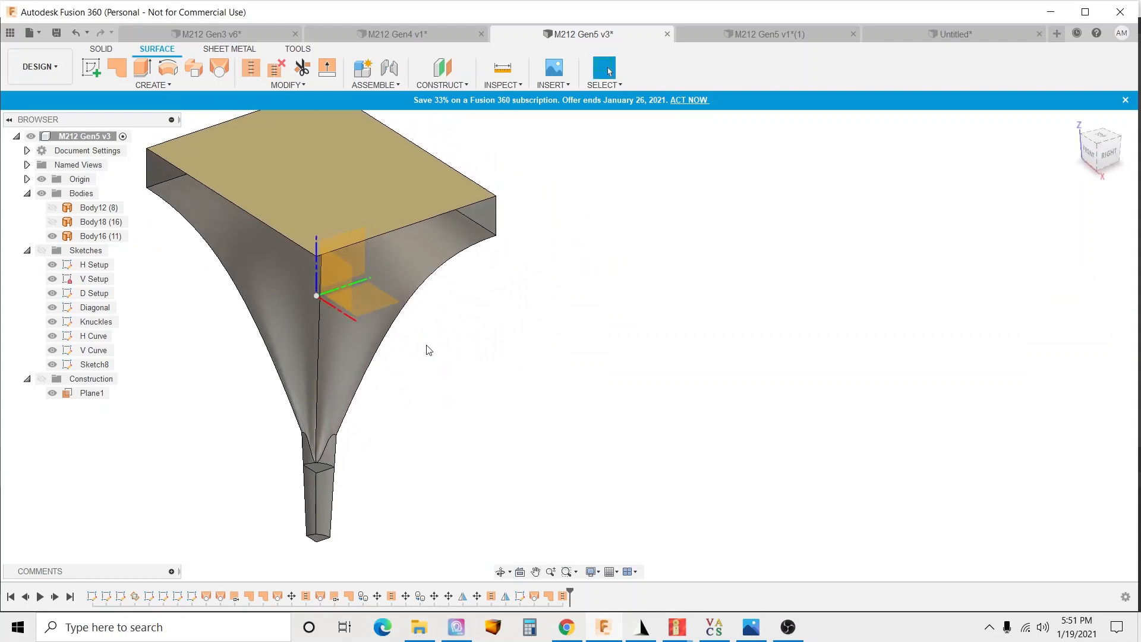
# Inspect the stem of Body16 by selecting its internal upper cross-section face, a side and its lower end face
pyautogui.click(318, 470)
pyautogui.scroll(3, 321, 472)
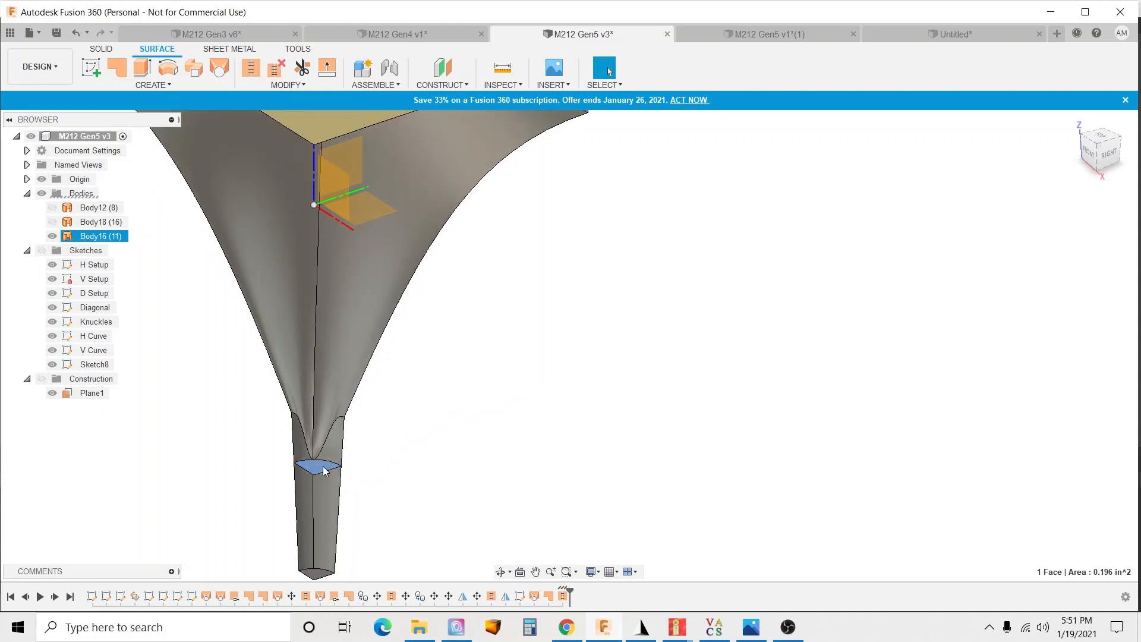
pyautogui.scroll(-2, 324, 472)
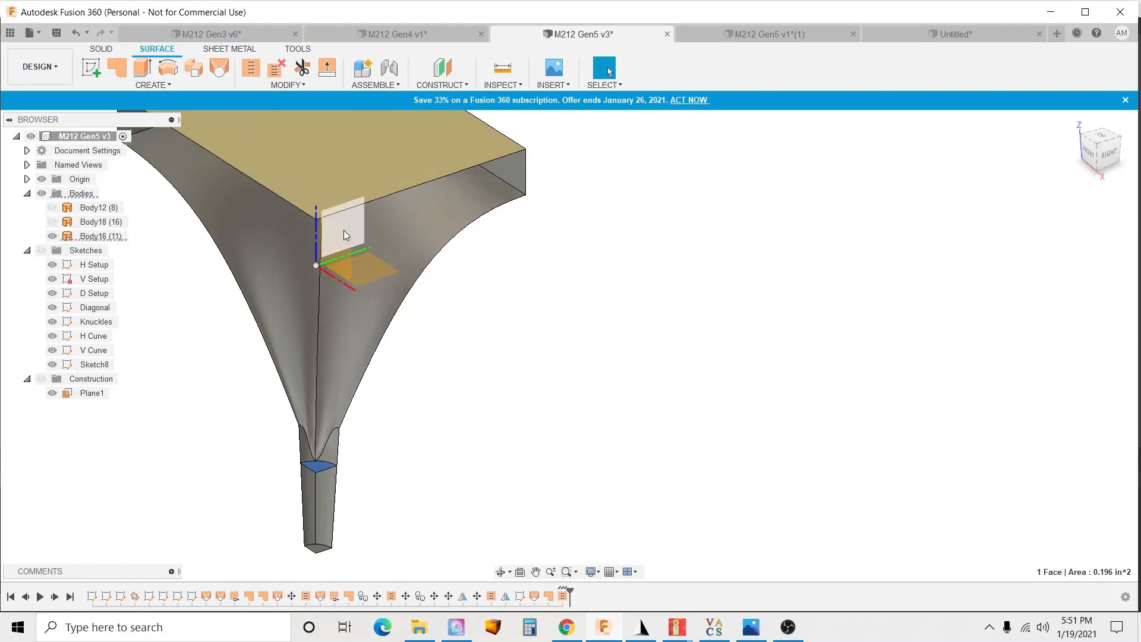
pyautogui.keyDown('shift'); pyautogui.moveTo(412, 391); pyautogui.dragTo(427, 410, button='middle'); pyautogui.keyUp('shift')
pyautogui.scroll(-3, 494, 369)
pyautogui.scroll(3, 431, 493)
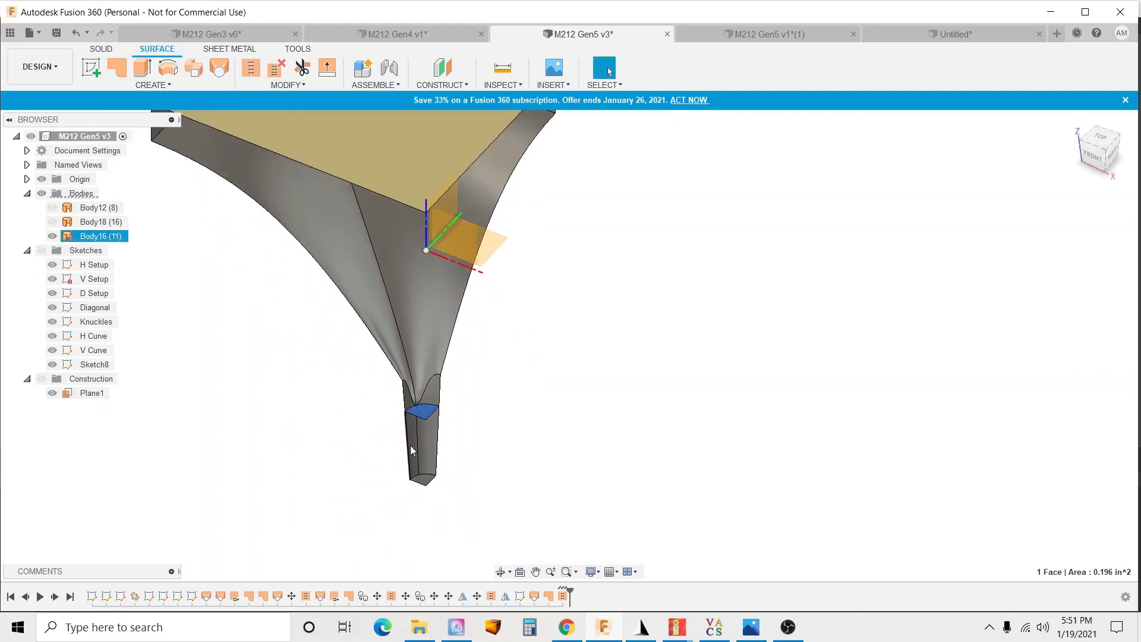
pyautogui.click(408, 448)
pyautogui.click(426, 479)
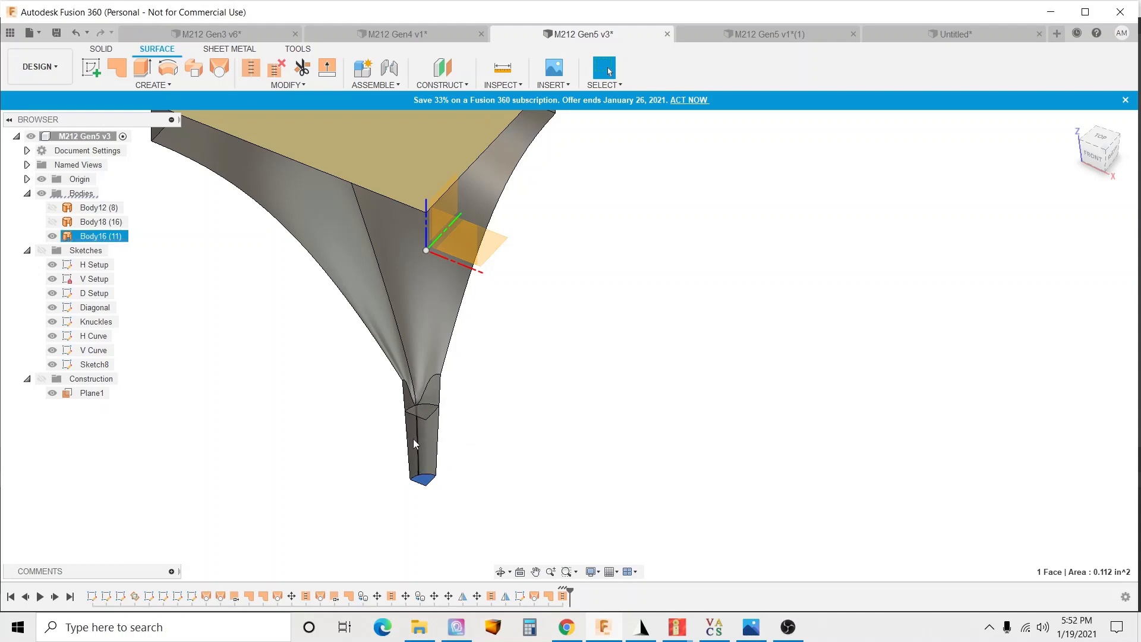
pyautogui.scroll(-3, 511, 431)
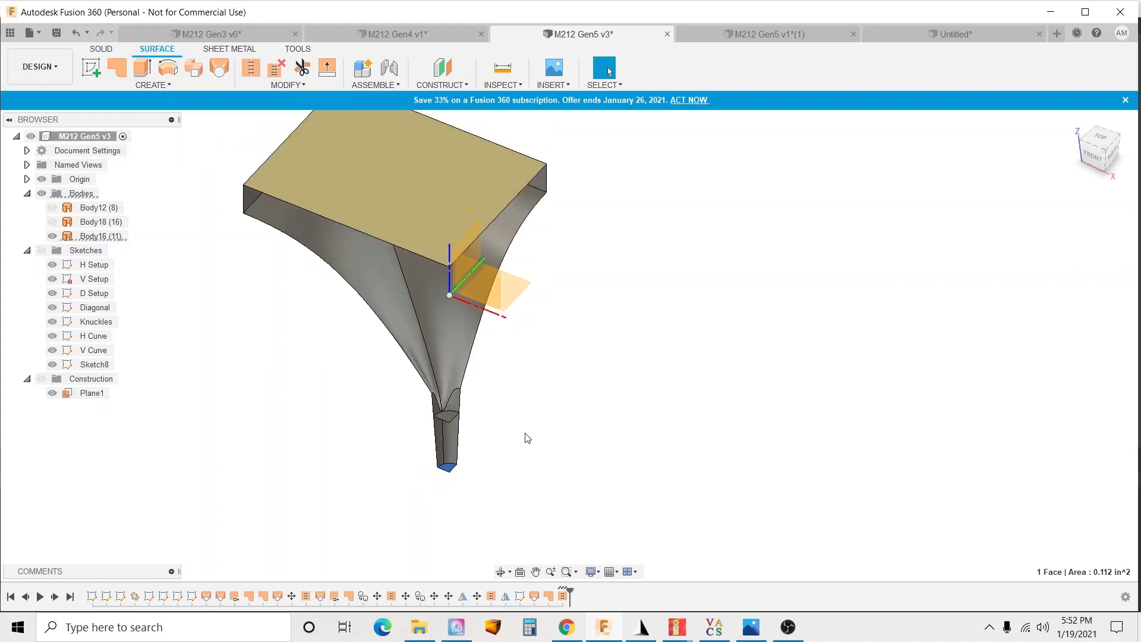
pyautogui.scroll(-3, 481, 511)
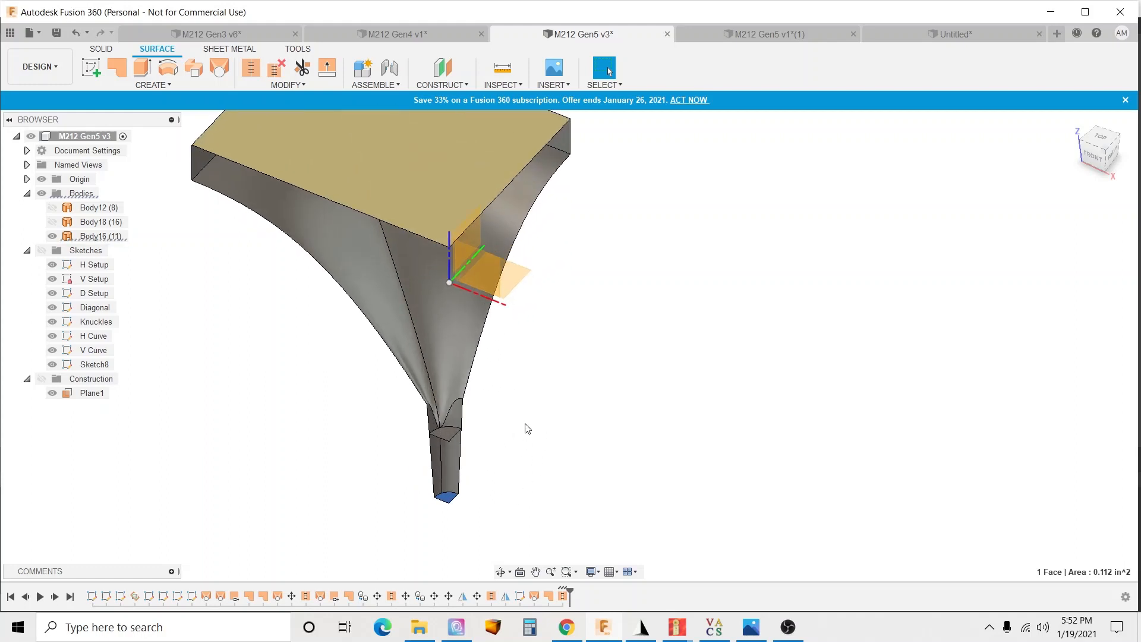
pyautogui.scroll(1, 483, 471)
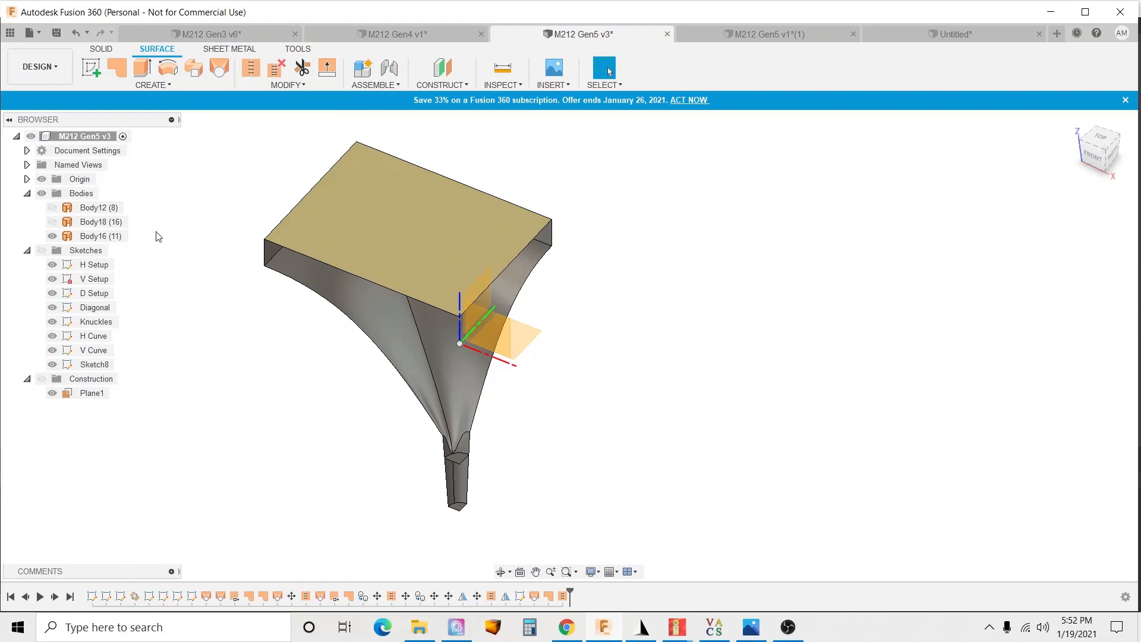
pyautogui.click(35, 33)
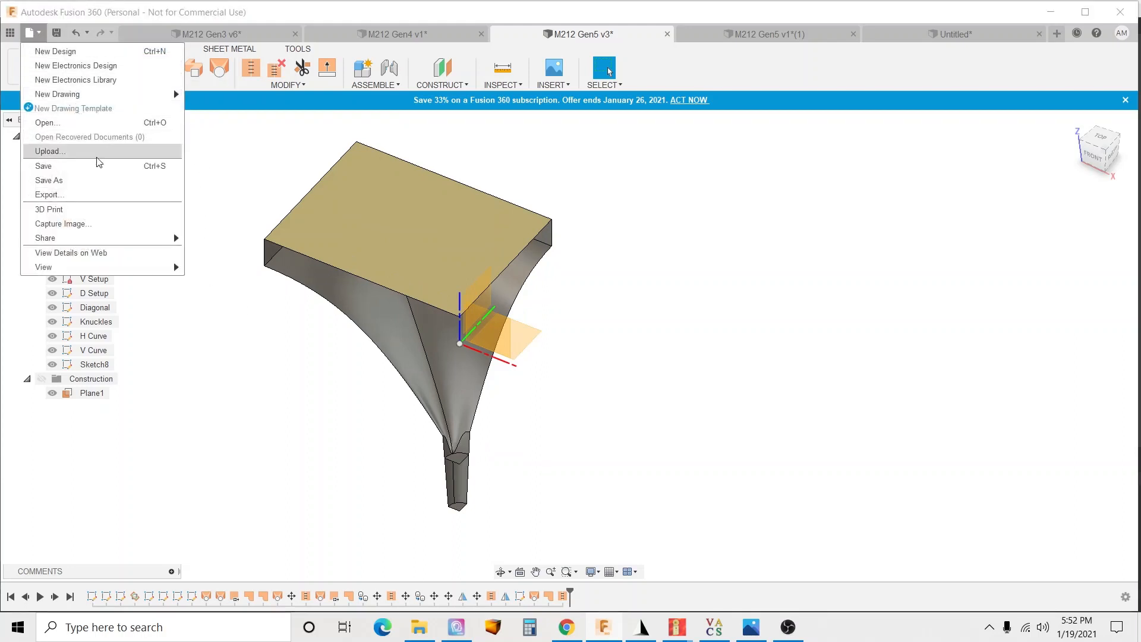
pyautogui.click(108, 195)
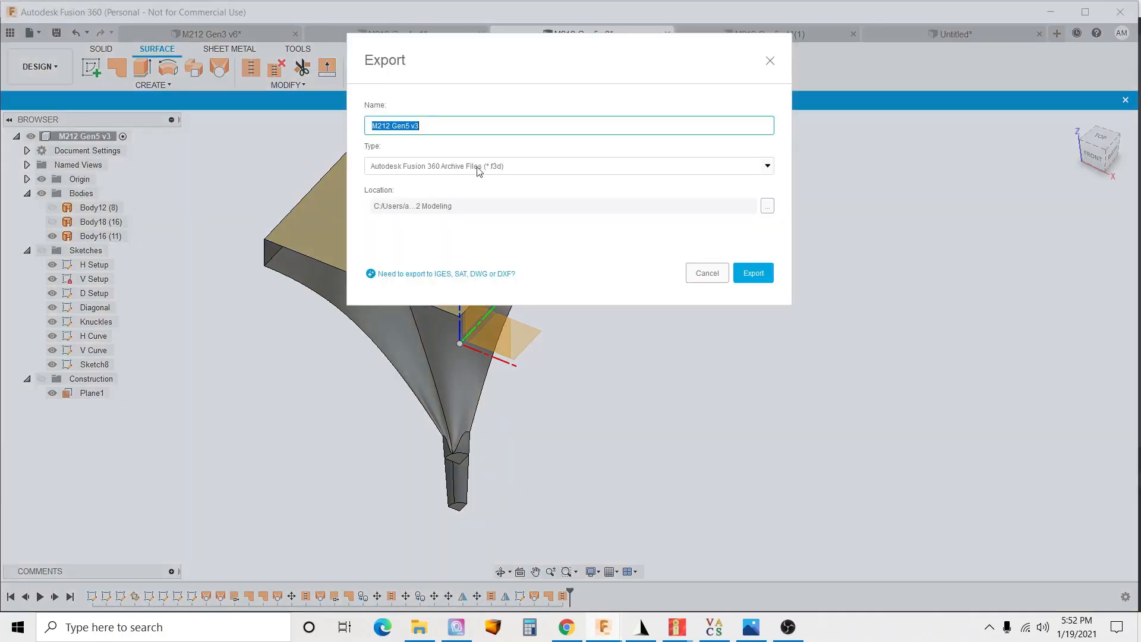
pyautogui.click(540, 171)
pyautogui.click(514, 236)
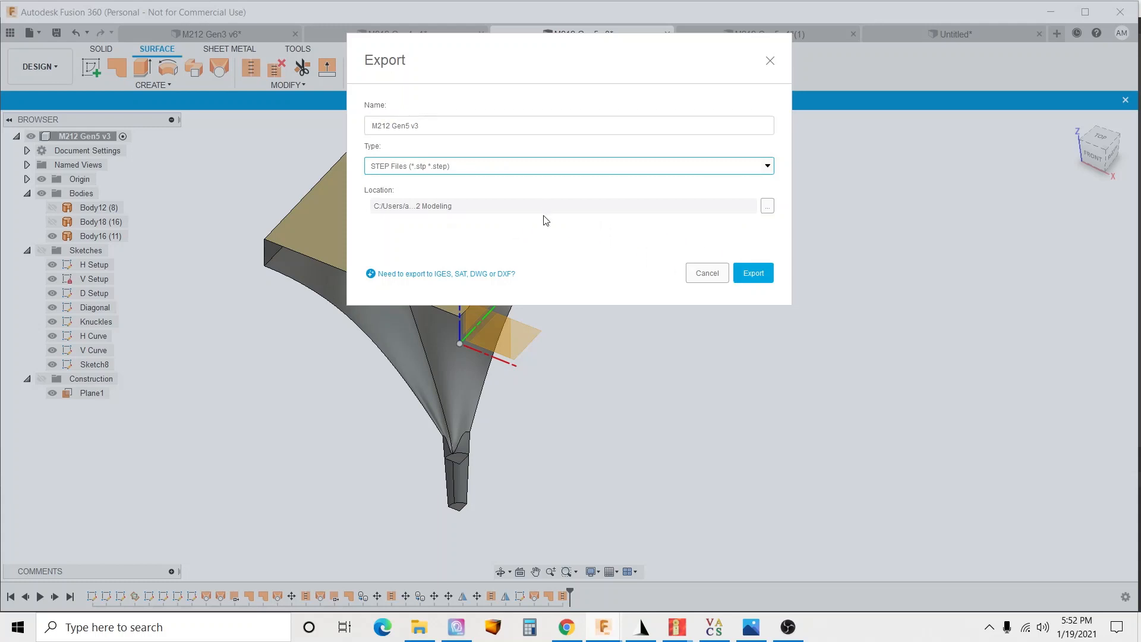
pyautogui.click(717, 277)
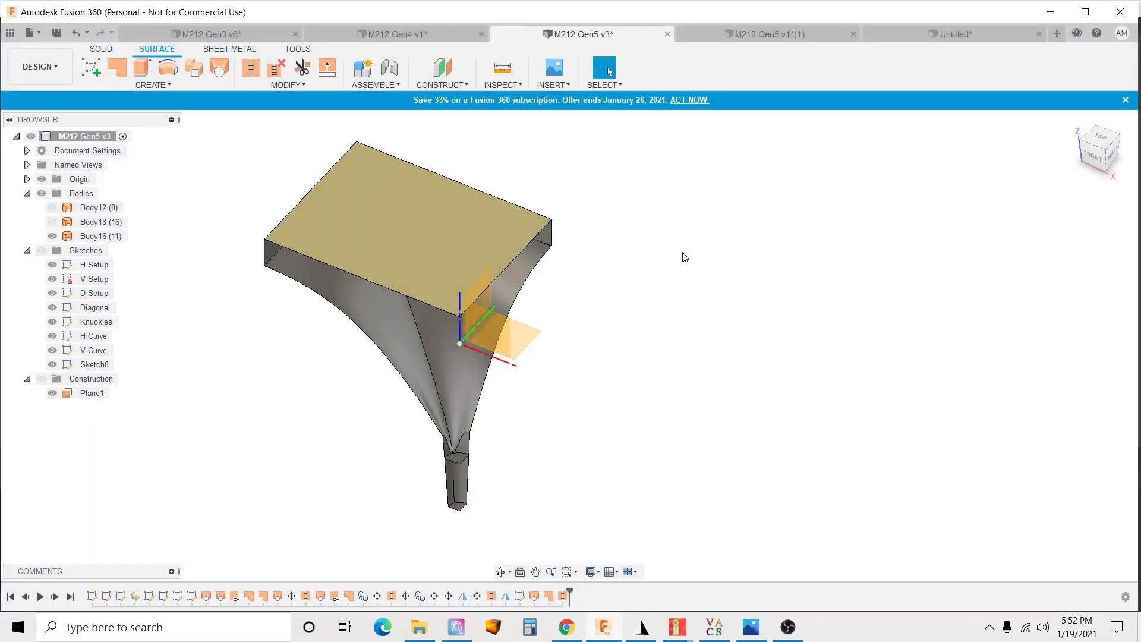
# Switch to Gmsh and collapse the Geometry and Mesh branches of the module tree
pyautogui.click(642, 627)
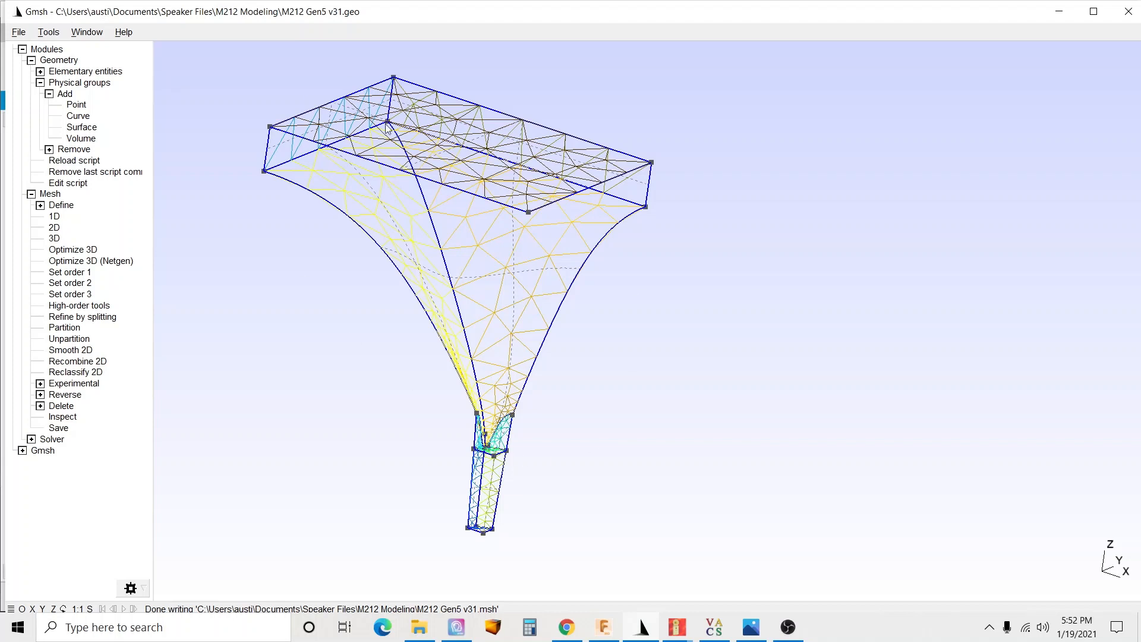
pyautogui.click(40, 82)
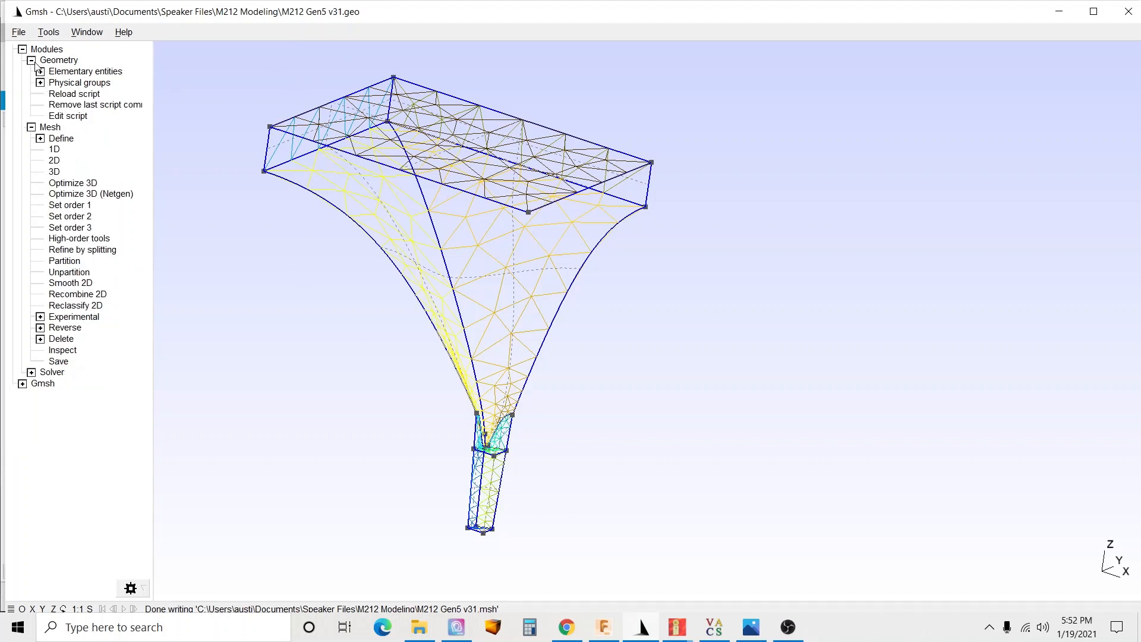
pyautogui.click(33, 62)
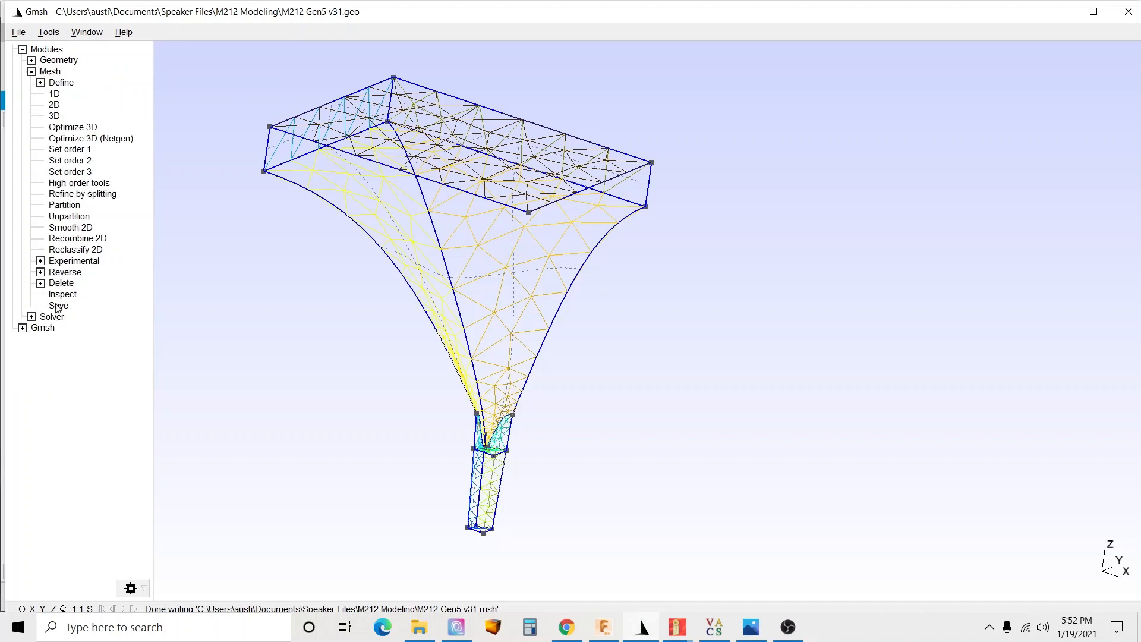
pyautogui.click(31, 71)
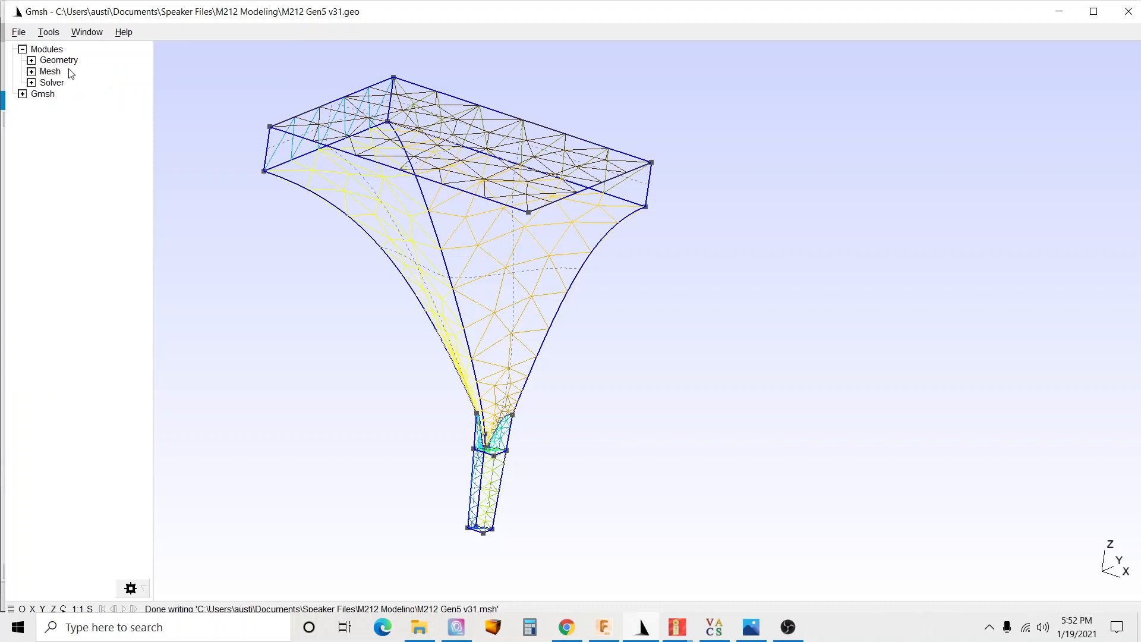
# Open the file M212 Gen5 v31.step from the M212 Modeling folder
pyautogui.click(19, 33)
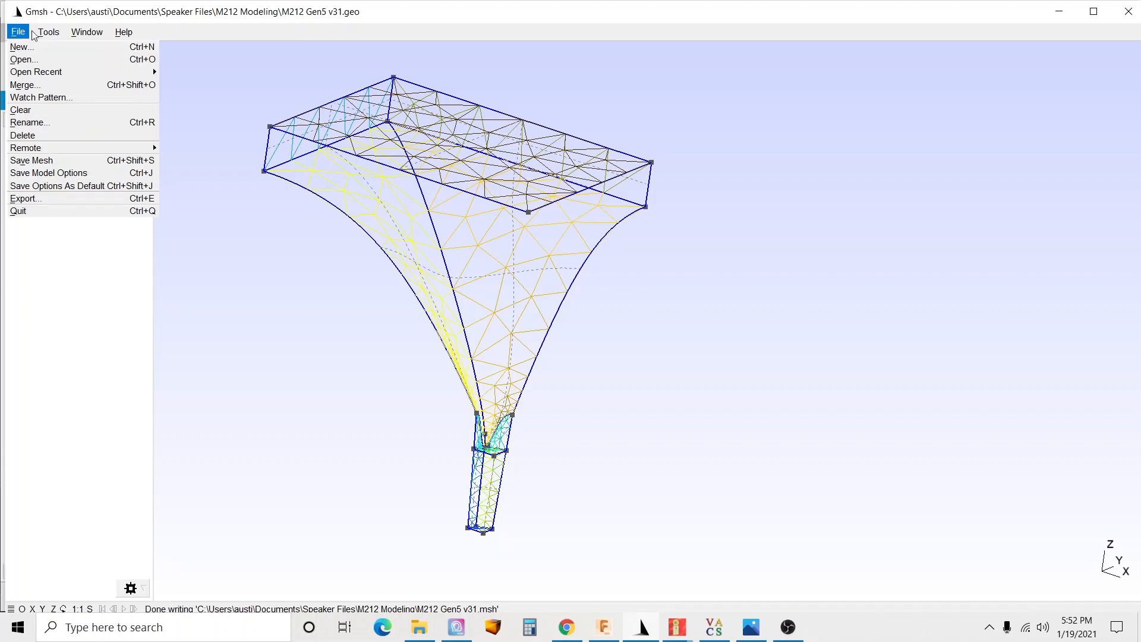
pyautogui.click(169, 118)
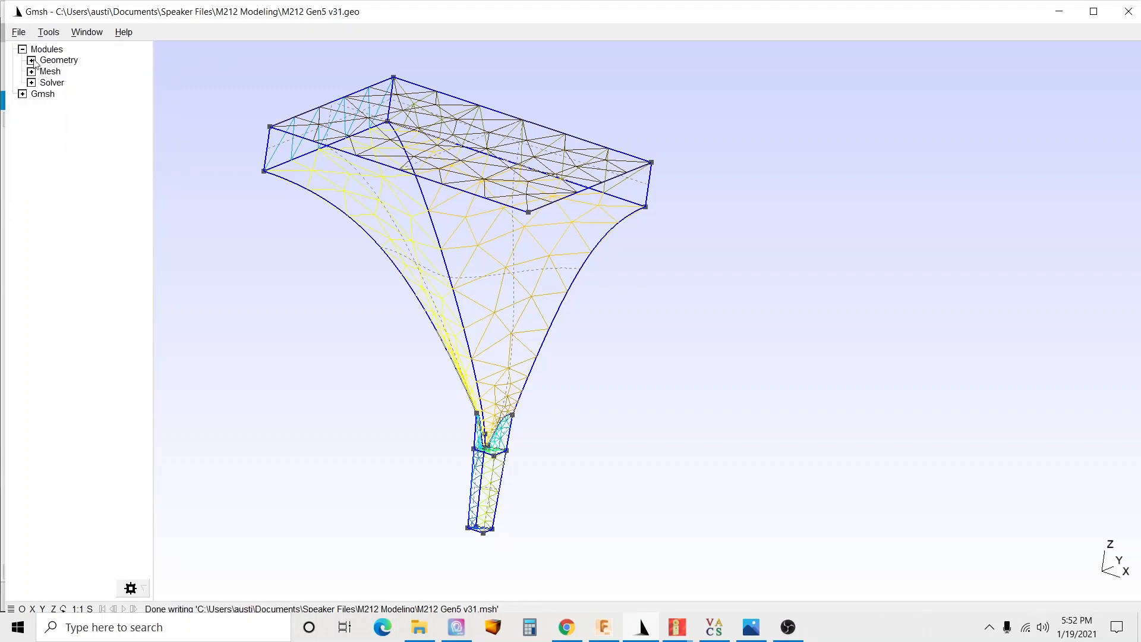
pyautogui.click(20, 32)
pyautogui.click(24, 58)
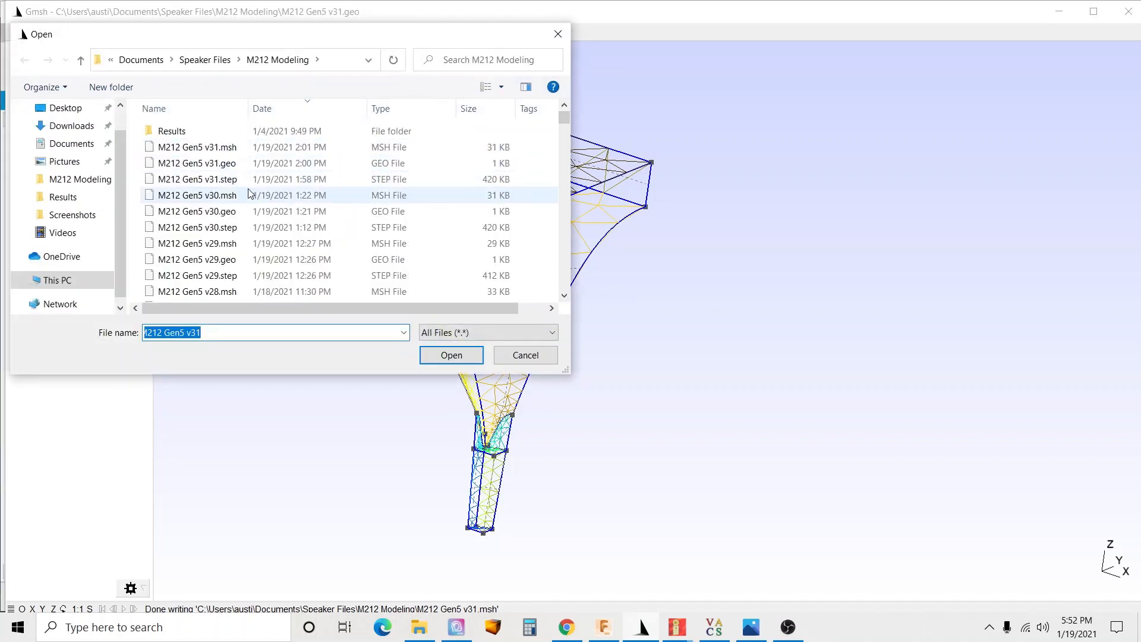
pyautogui.click(229, 179)
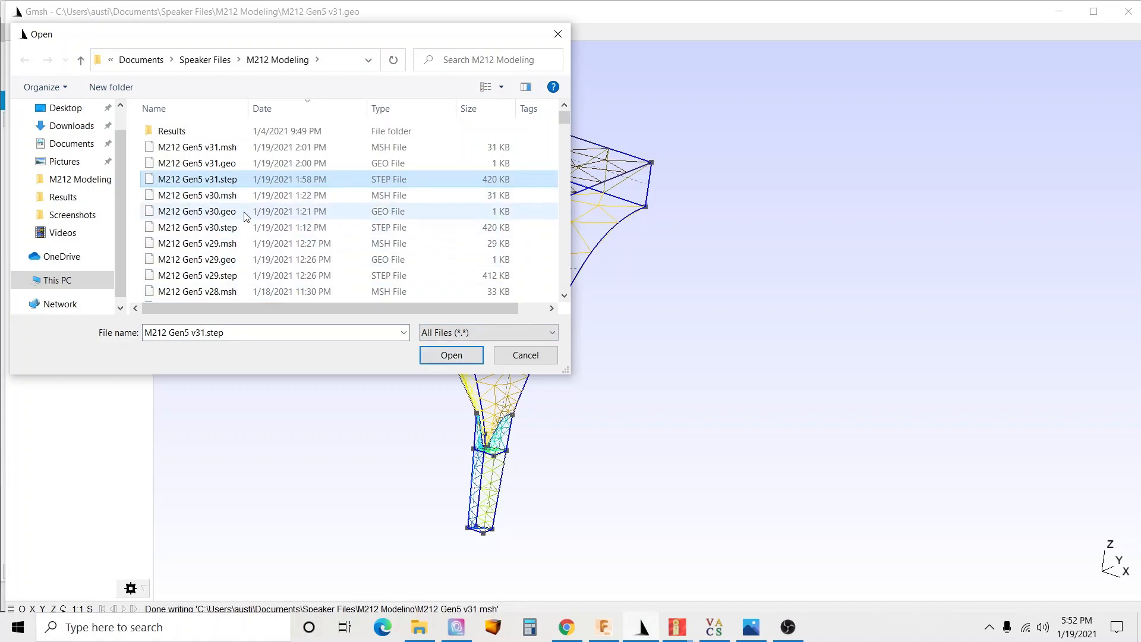
pyautogui.click(450, 357)
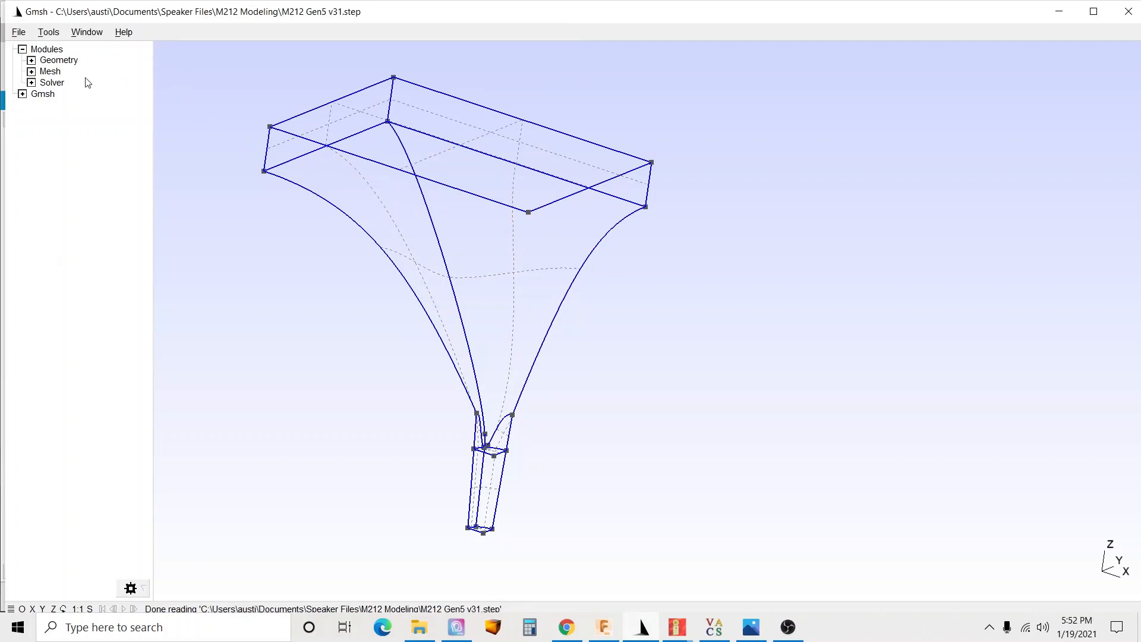
# Add a physical surface group named interface from the flat top and two box sides, saved in a new .geo file replacing the existing one
pyautogui.click(31, 60)
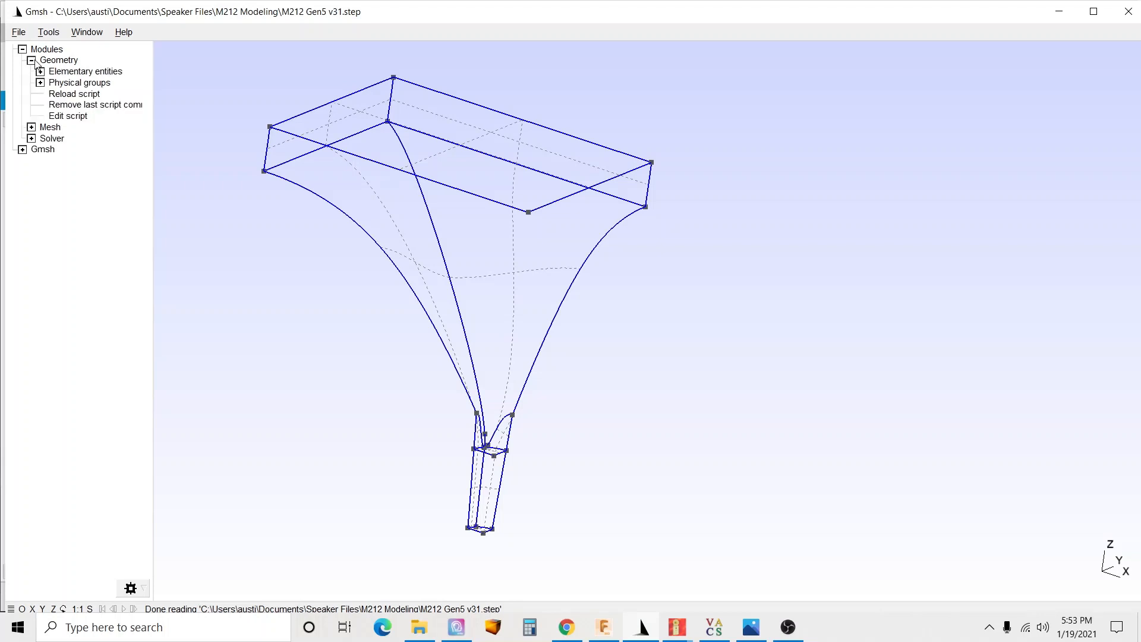
pyautogui.click(40, 83)
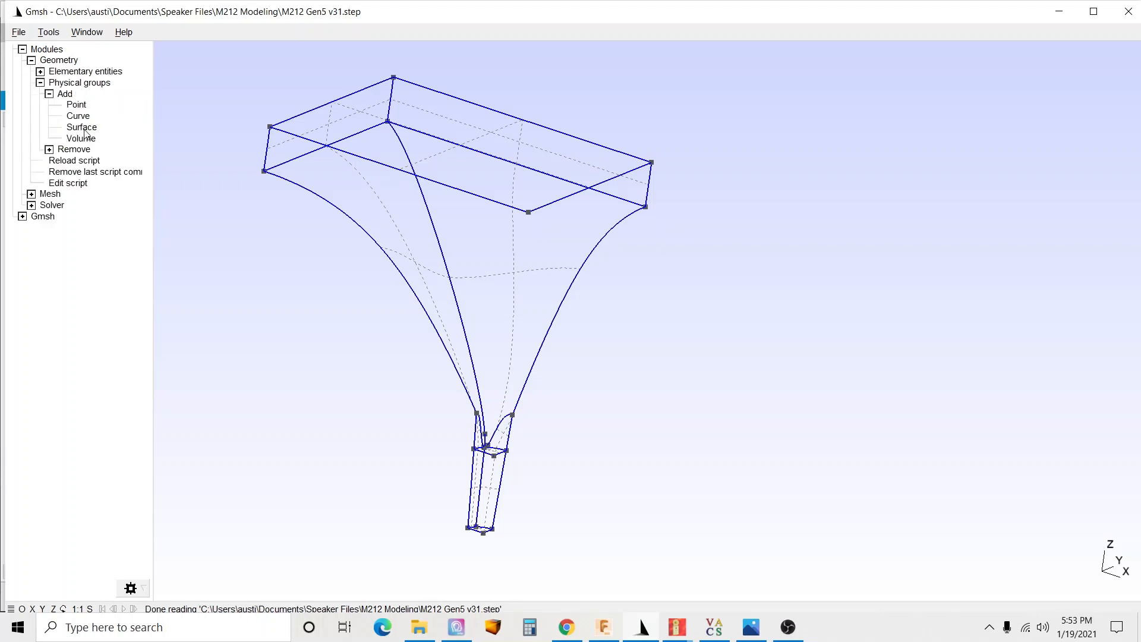
pyautogui.click(83, 127)
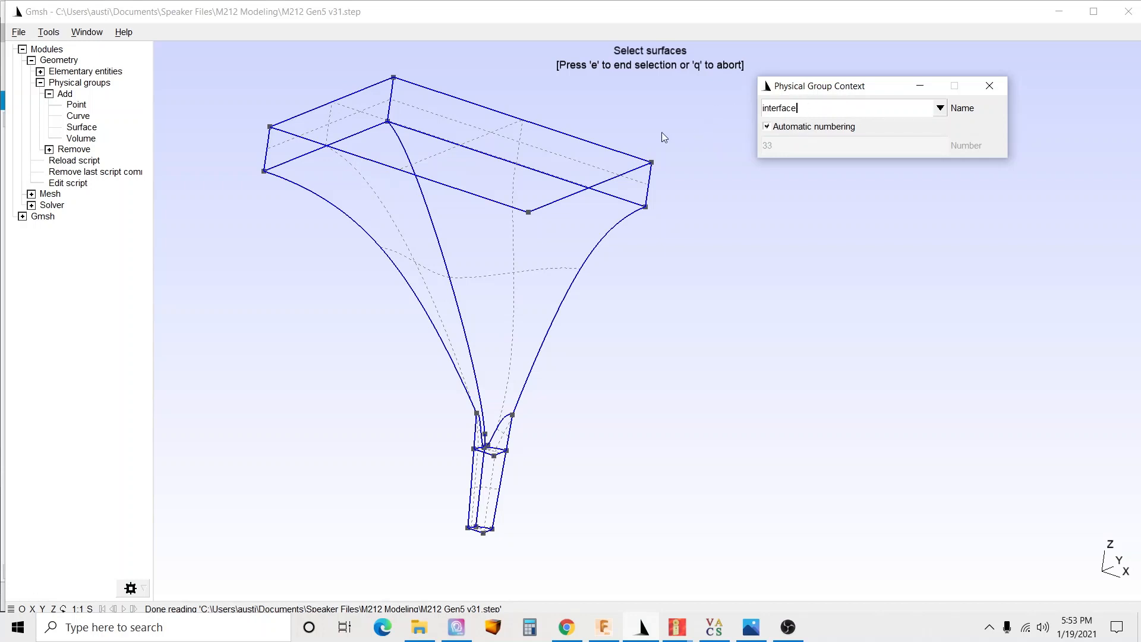
pyautogui.click(463, 148)
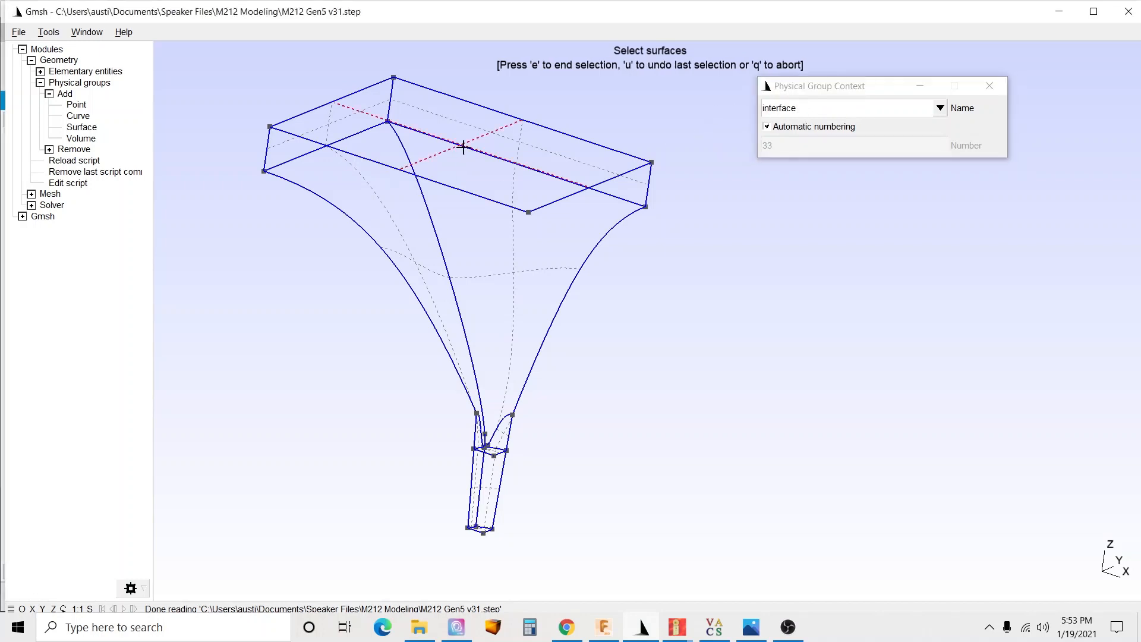
pyautogui.click(492, 127)
pyautogui.click(387, 107)
pyautogui.click(987, 87)
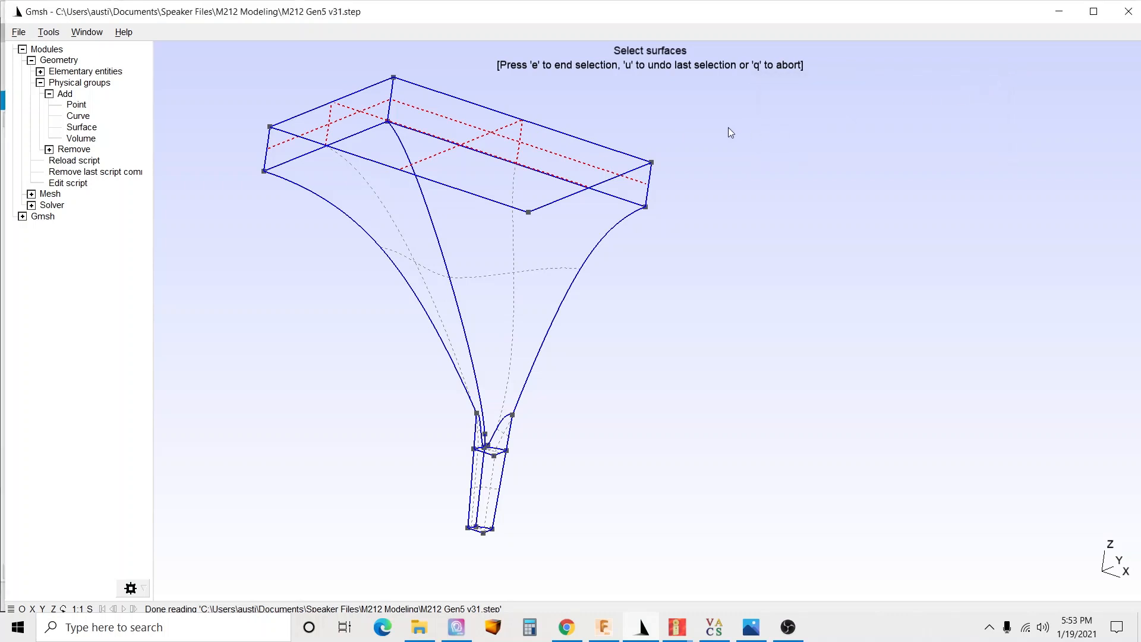
pyautogui.press('e')
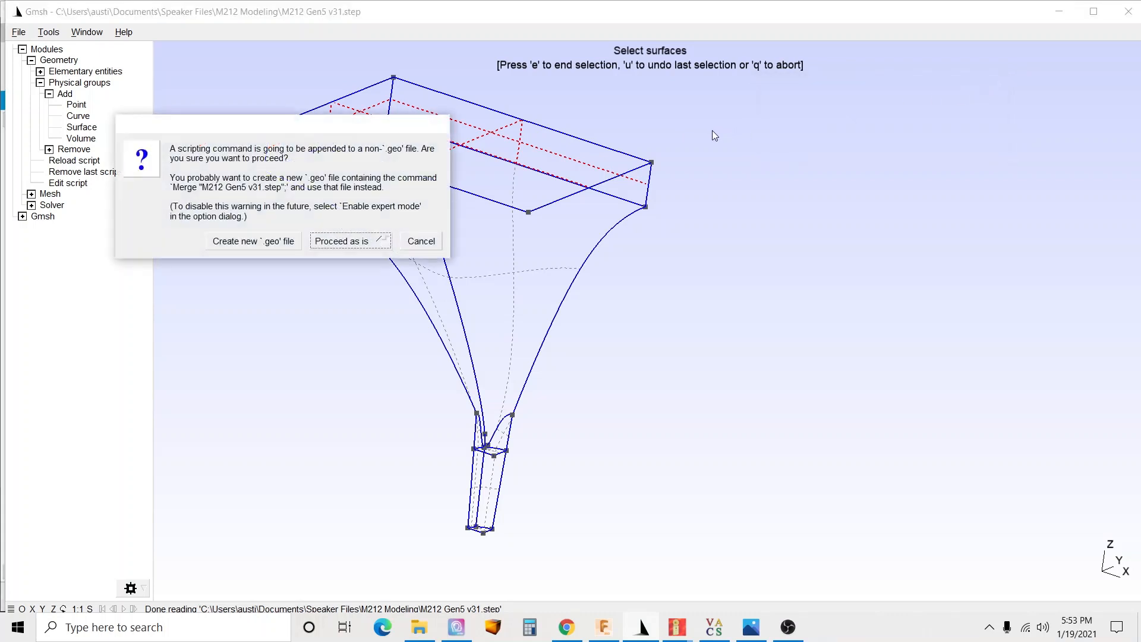
pyautogui.click(280, 241)
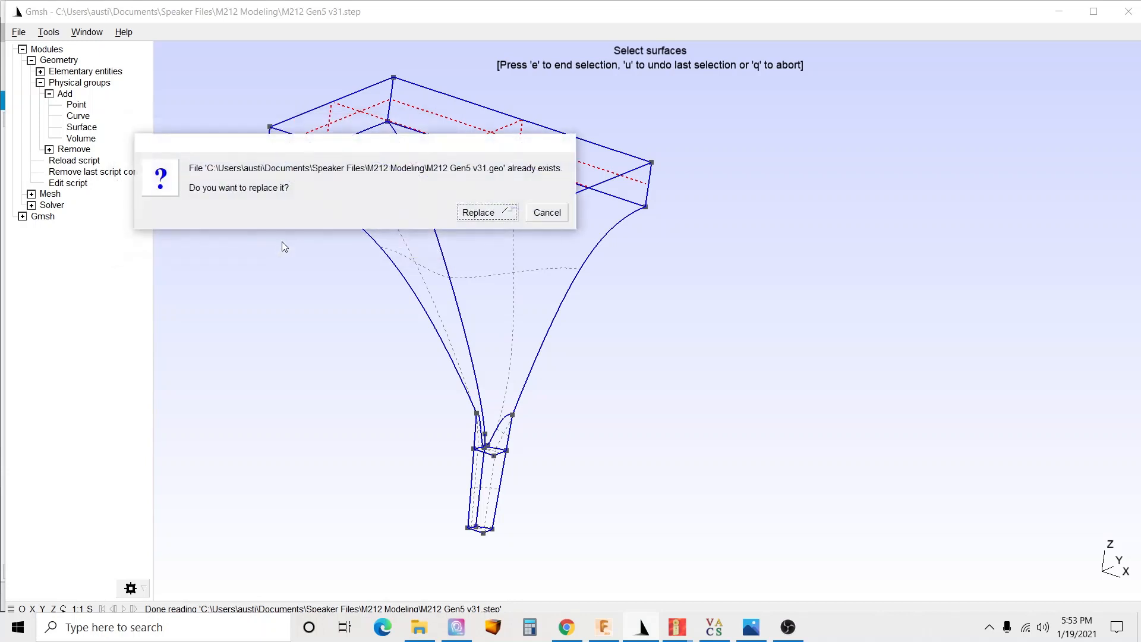
pyautogui.click(481, 213)
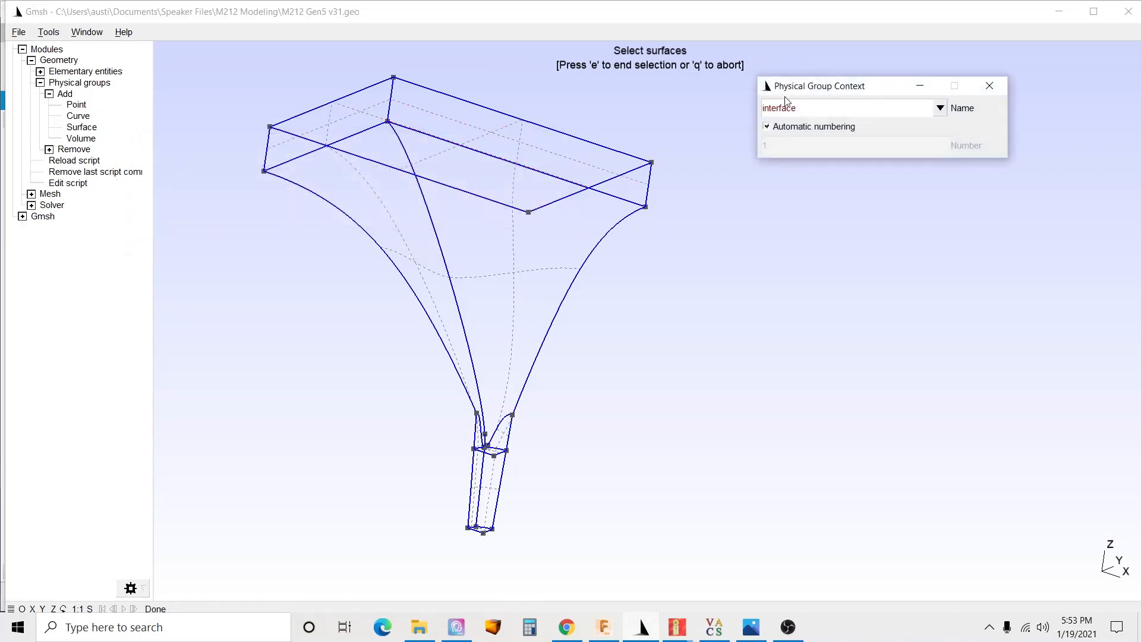
# Add a physical surface group named horn from the flared walls, the curved throat transition surfaces and the two stem sides
pyautogui.moveTo(839, 109); pyautogui.dragTo(734, 115)
pyautogui.write('horn')
pyautogui.click(433, 270)
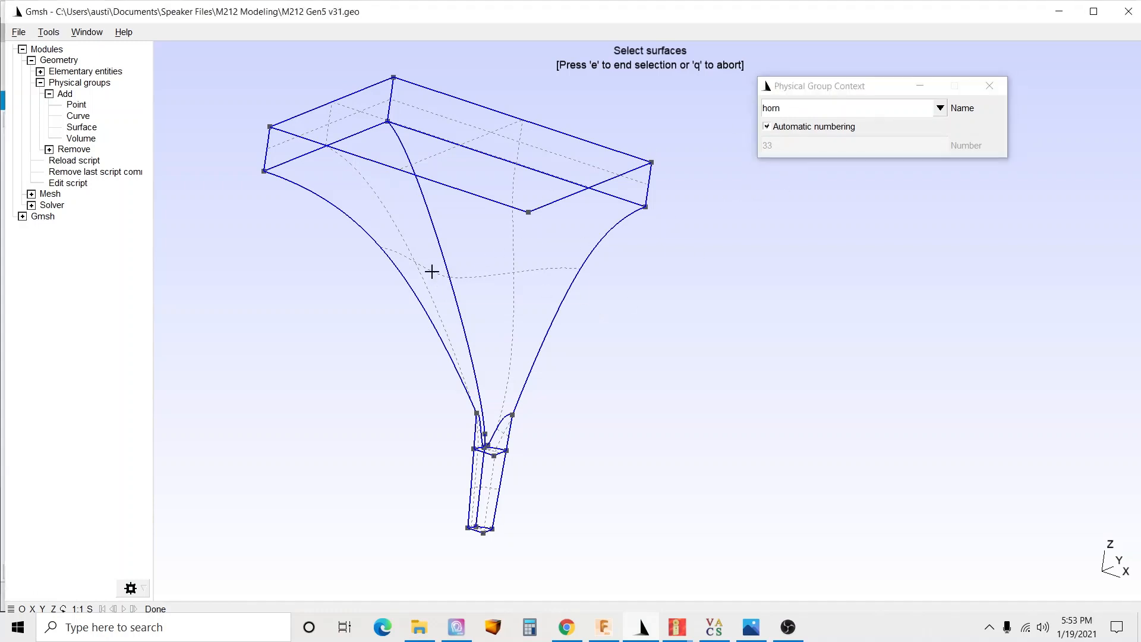
pyautogui.click(512, 268)
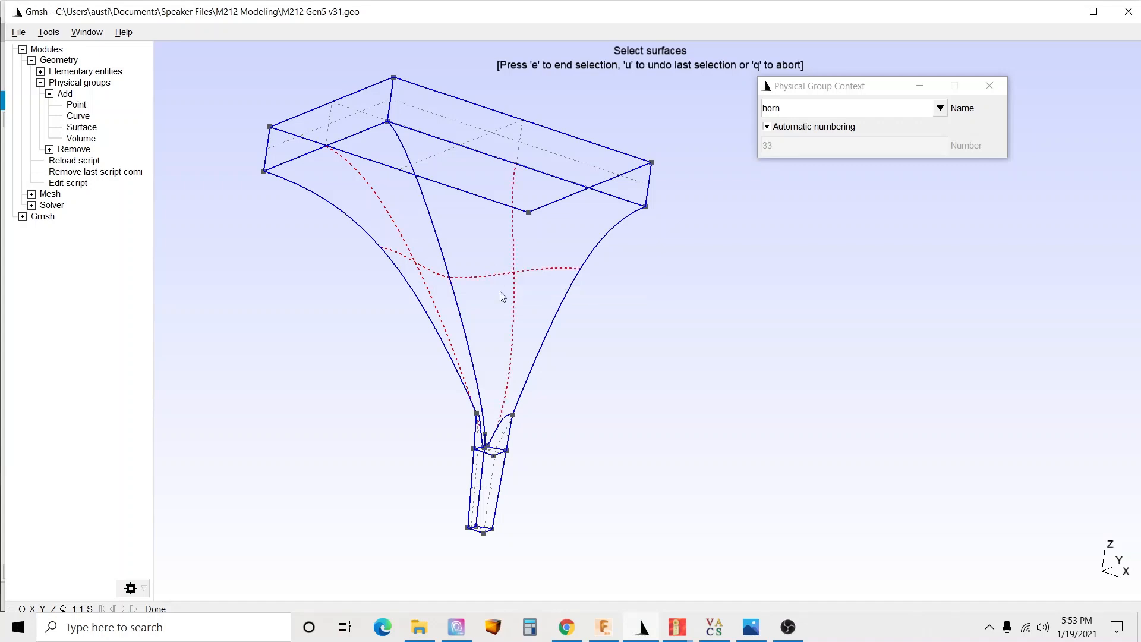
pyautogui.click(502, 432)
pyautogui.click(477, 475)
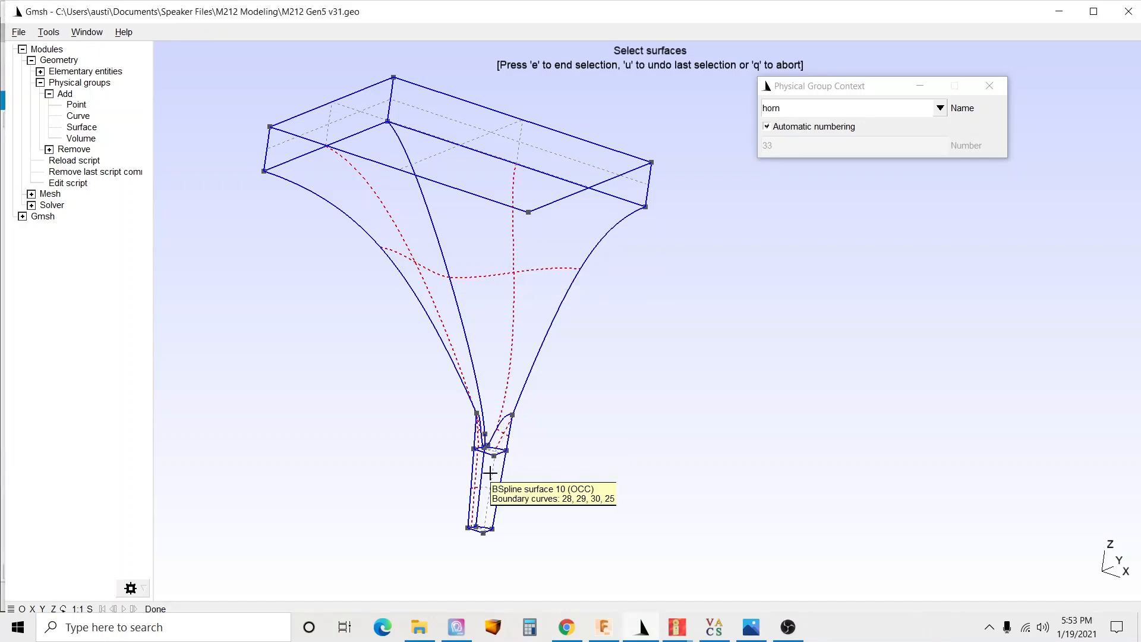
pyautogui.click(487, 483)
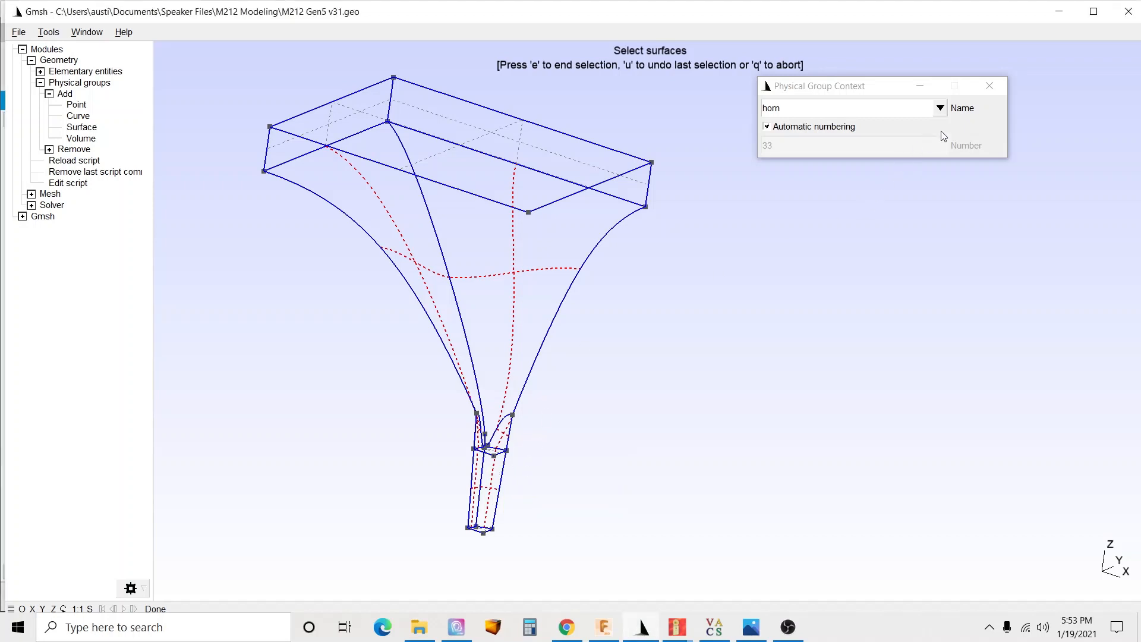
pyautogui.click(998, 87)
pyautogui.press('e')
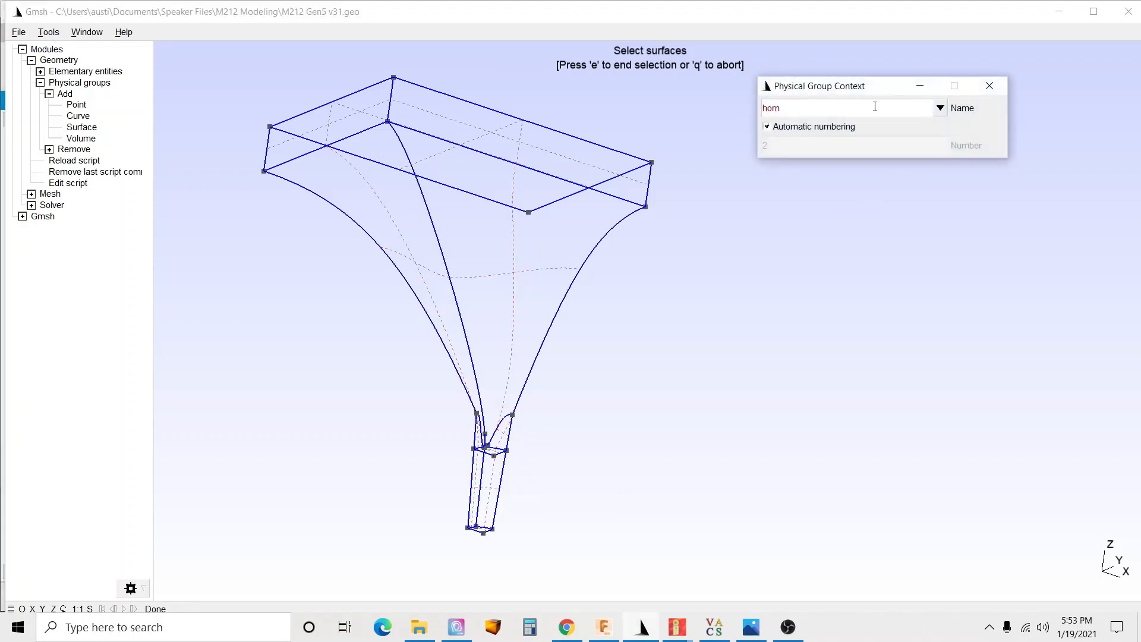
# Add a physical surface group named cd from the small lower end face of the stem
pyautogui.moveTo(826, 104); pyautogui.dragTo(748, 111)
pyautogui.write('cd')
pyautogui.click(476, 526)
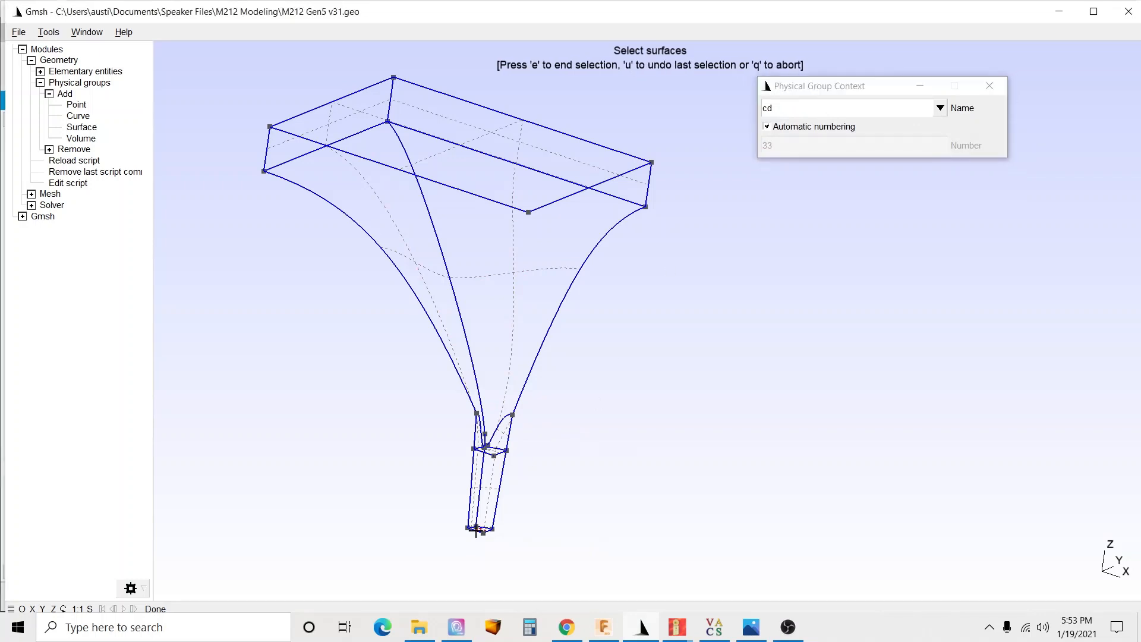
pyautogui.click(996, 87)
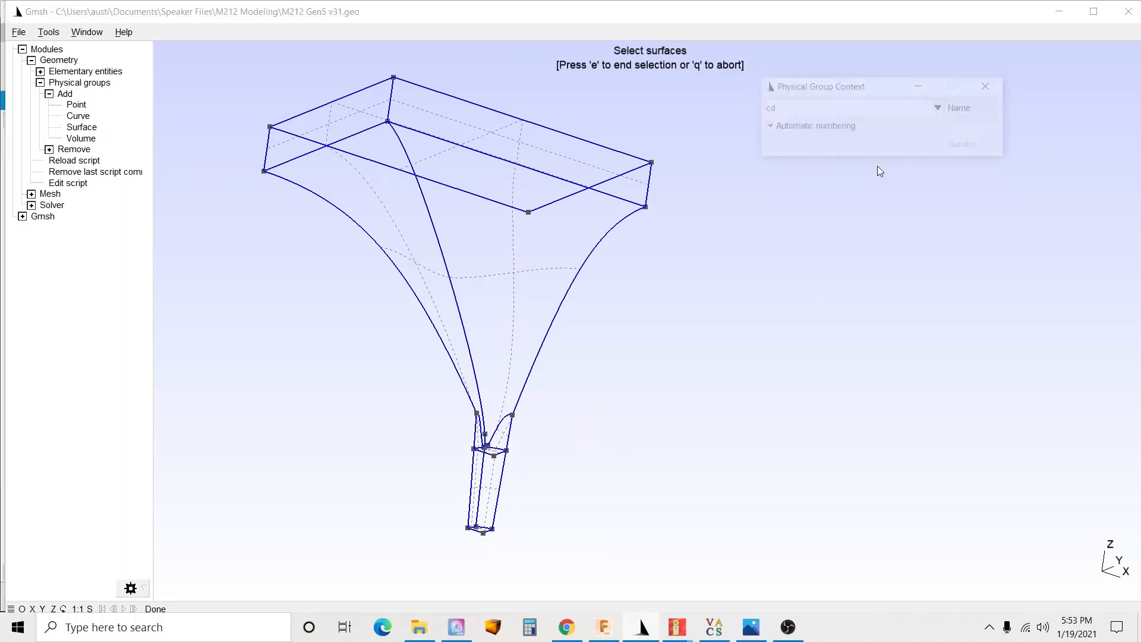
# Add a physical surface group named cd2 from the internal cross-section face atop the stem, and end the surface selection
pyautogui.write('2')
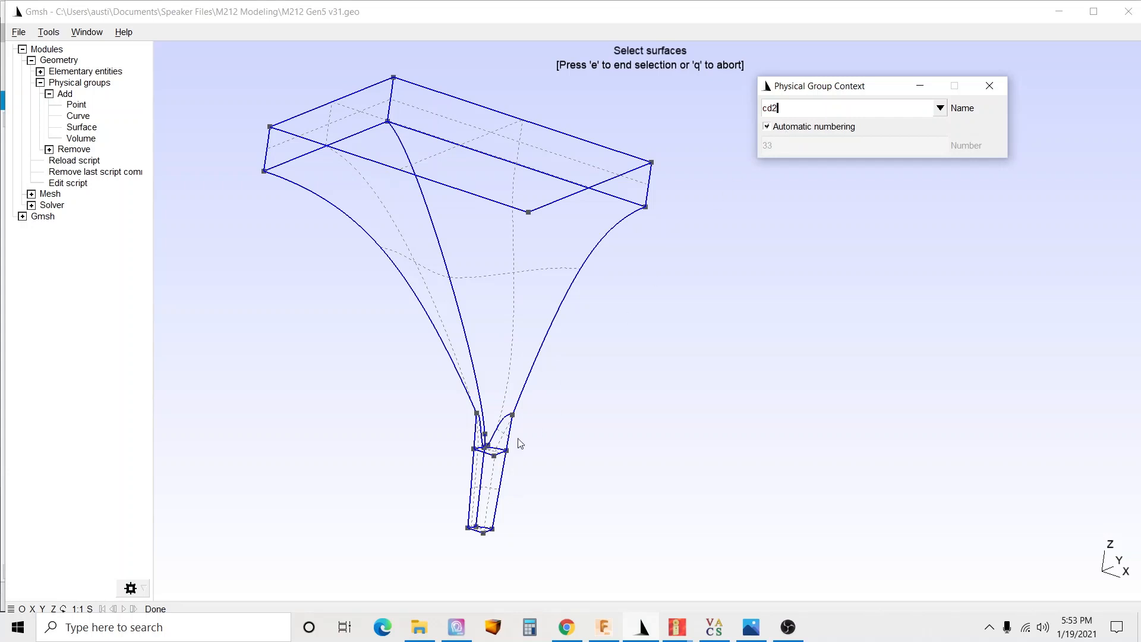
pyautogui.click(491, 452)
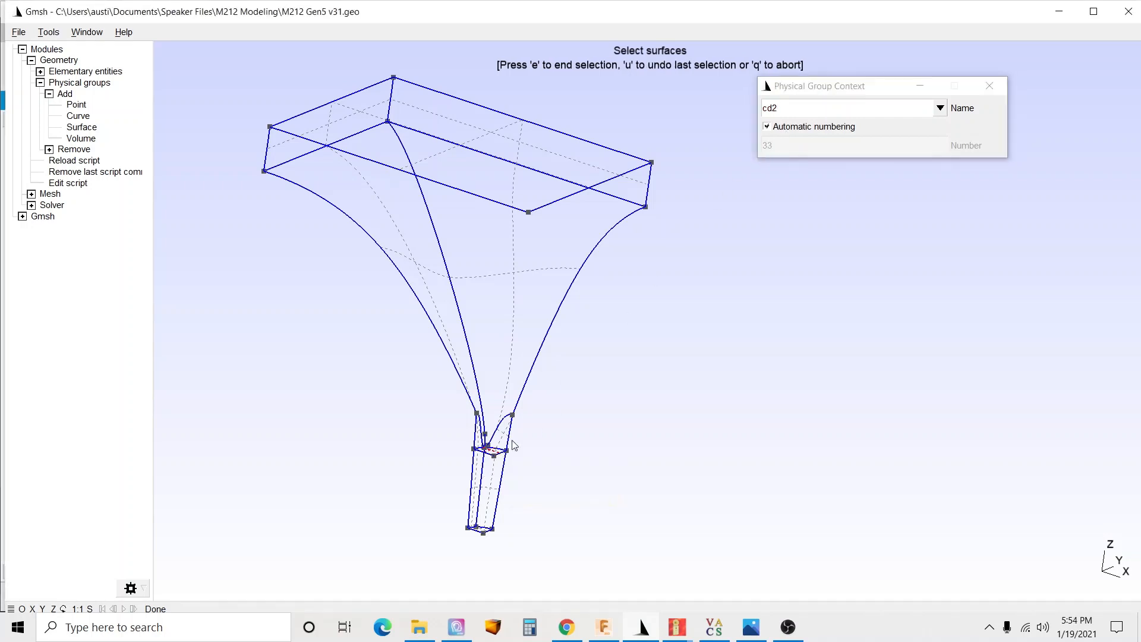
pyautogui.click(986, 86)
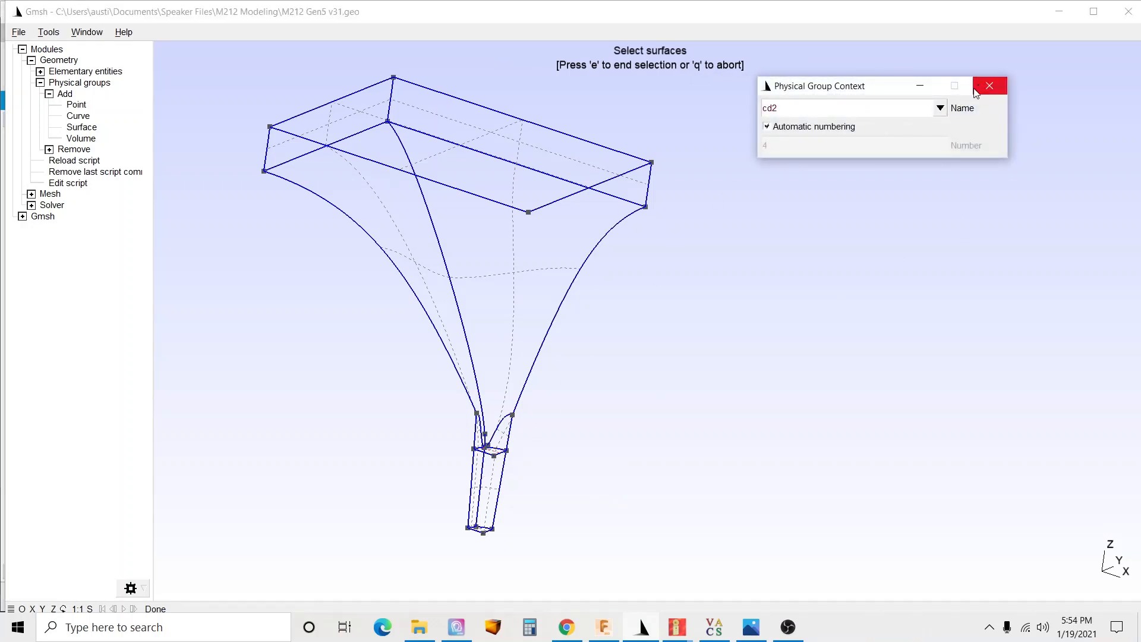
pyautogui.press('q')
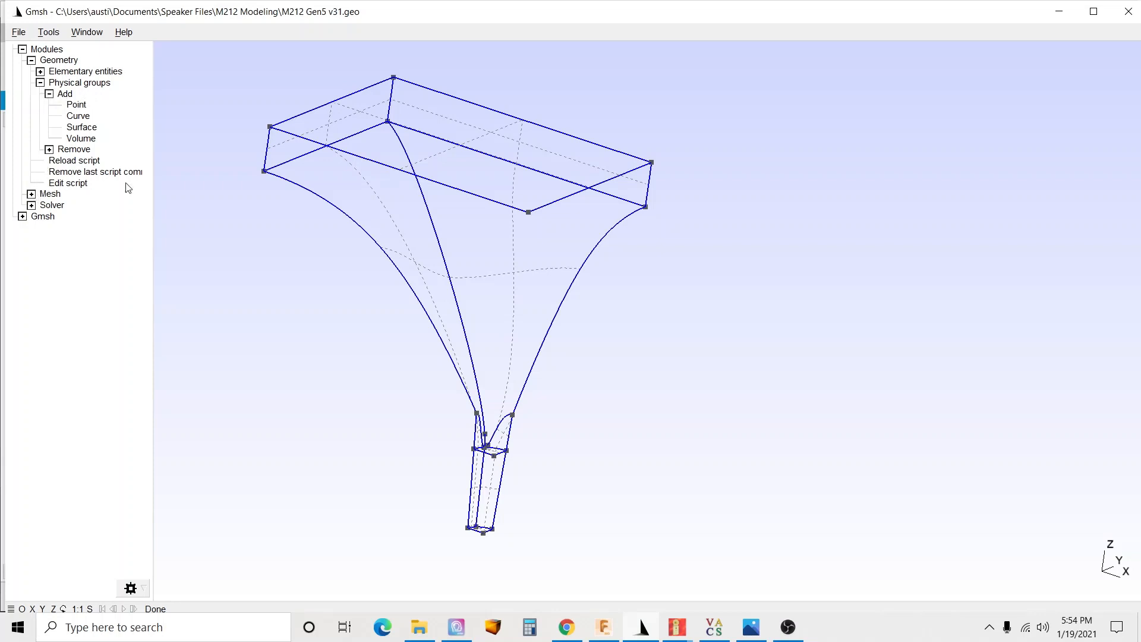
# Review the general and advanced mesh options, including minimum and maximum element size and curvature-based sizing
pyautogui.click(50, 32)
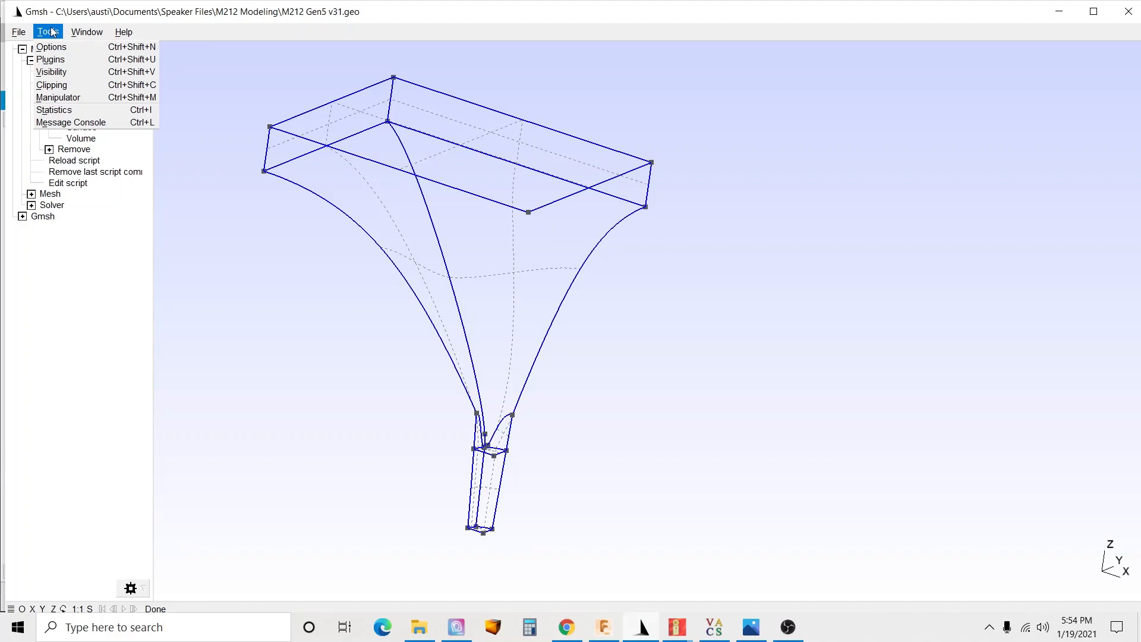
pyautogui.click(51, 47)
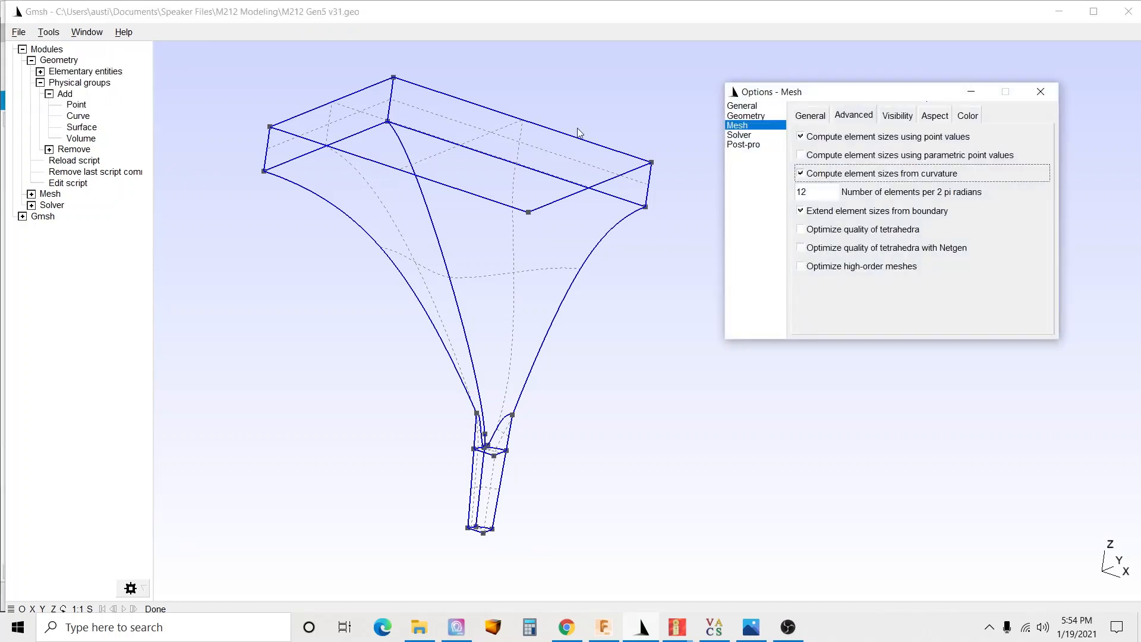
pyautogui.click(754, 126)
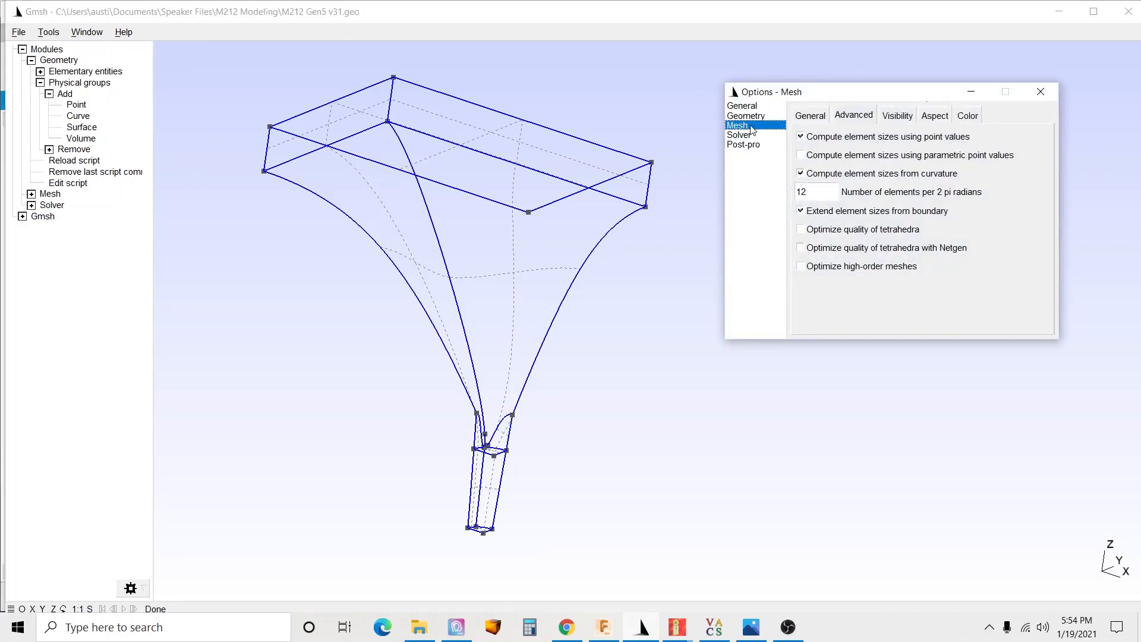
pyautogui.click(822, 118)
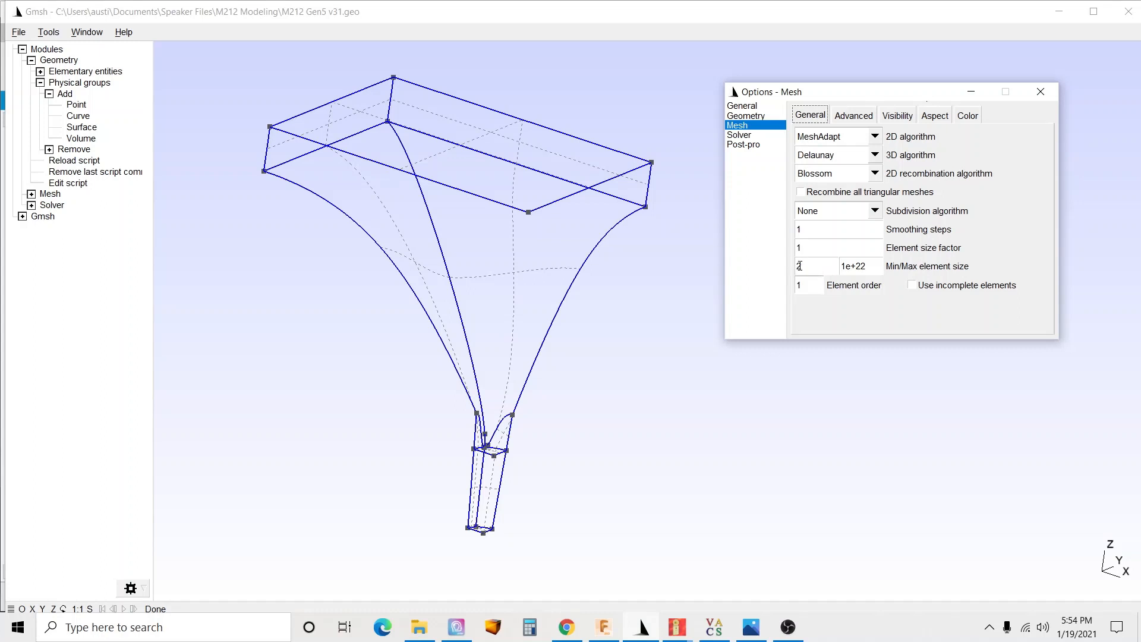
pyautogui.click(853, 121)
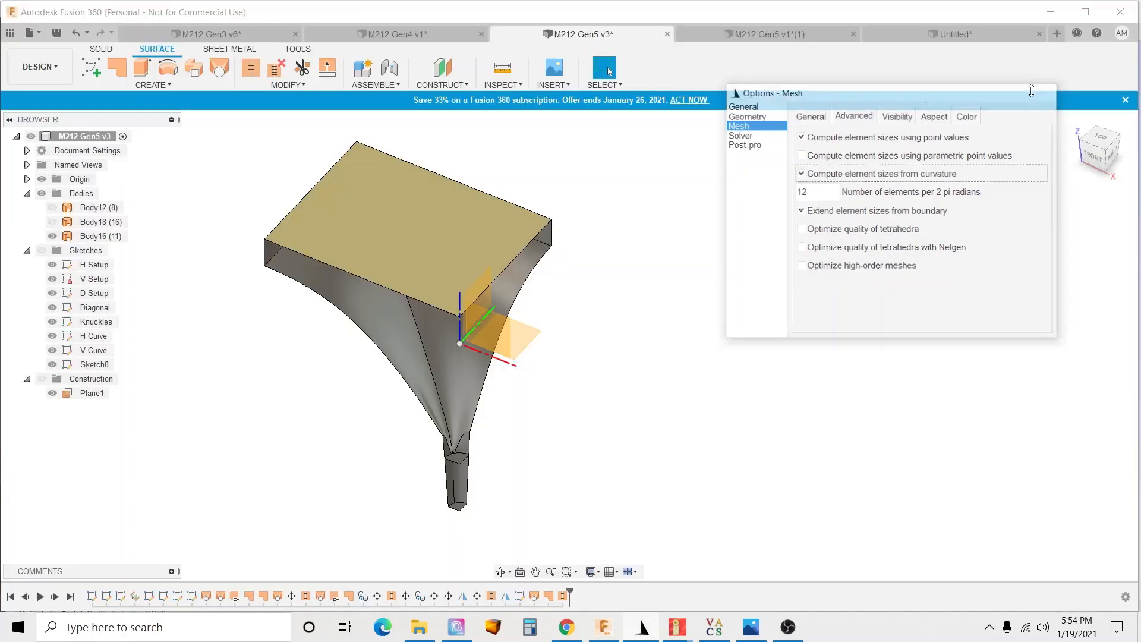
pyautogui.click(1039, 91)
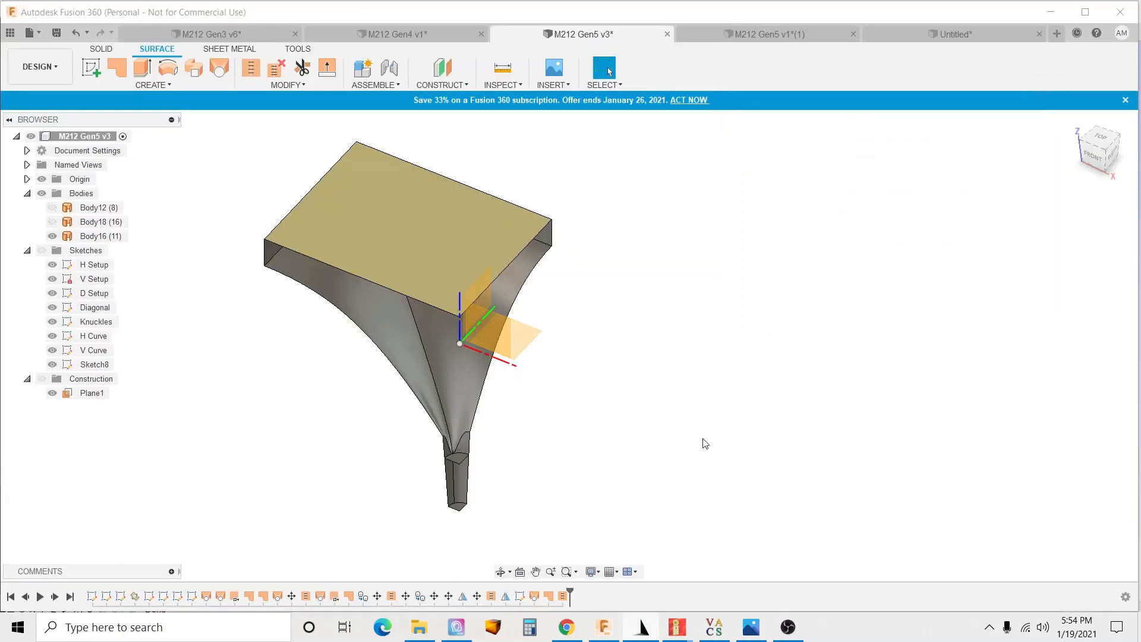
# Switch back to Gmsh, generate the 2D mesh of the horn and check it around the throat and flared walls
pyautogui.click(643, 626)
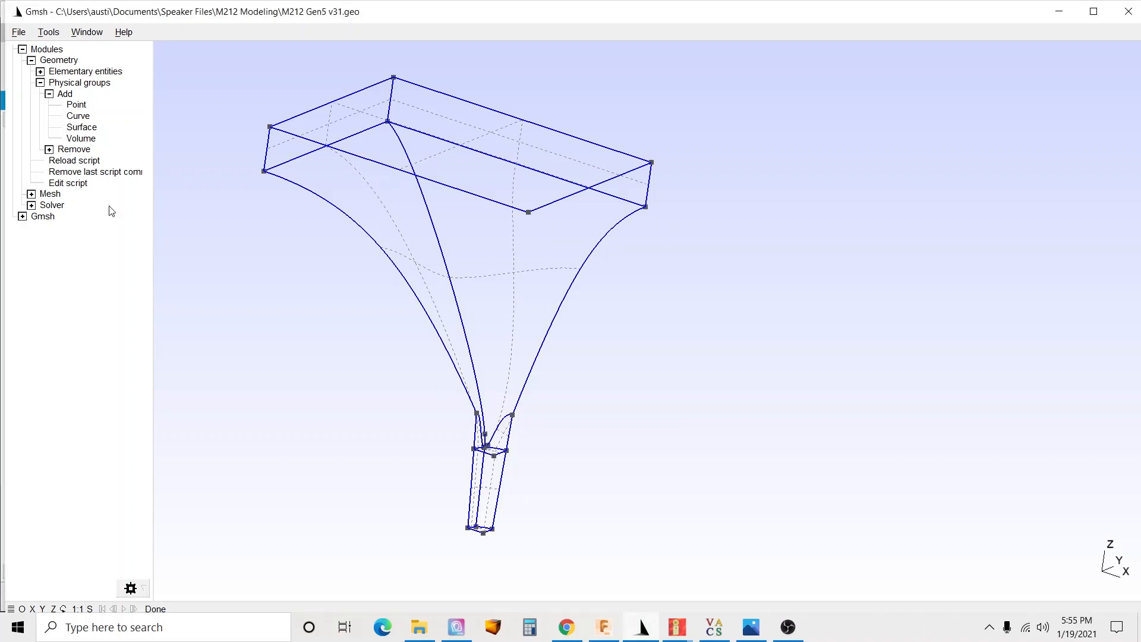
pyautogui.click(32, 195)
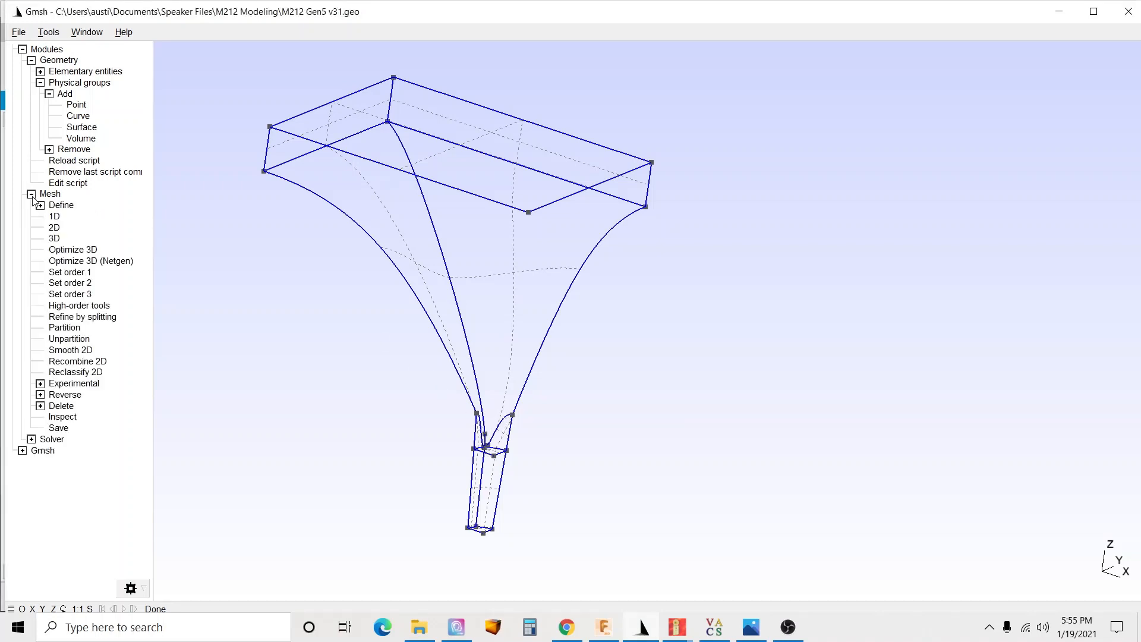
pyautogui.click(60, 230)
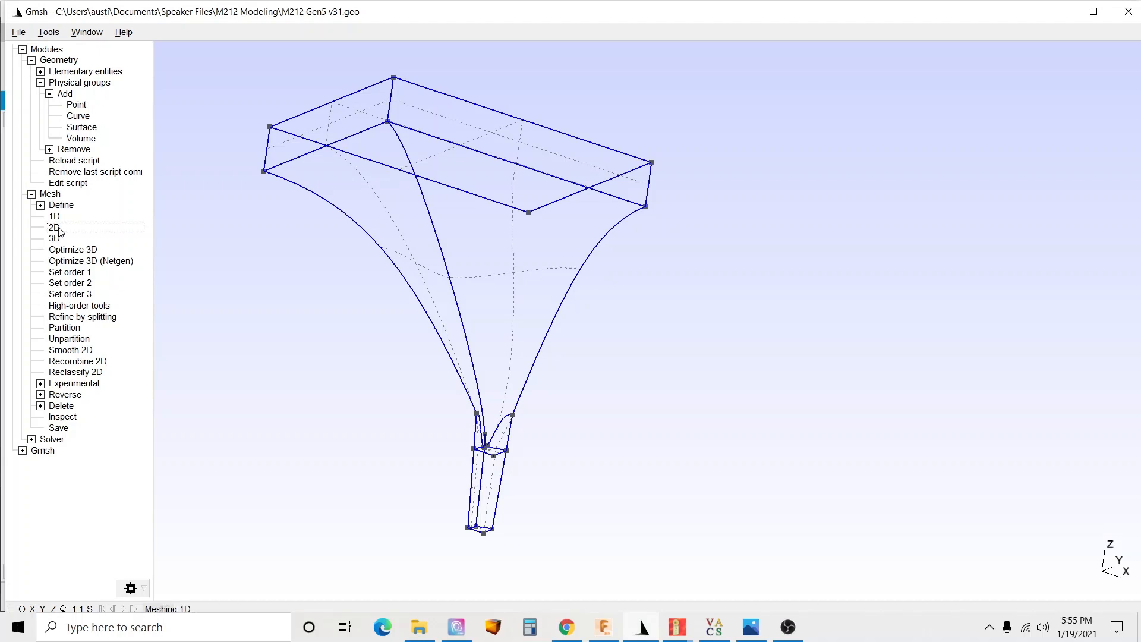
pyautogui.scroll(4, 468, 460)
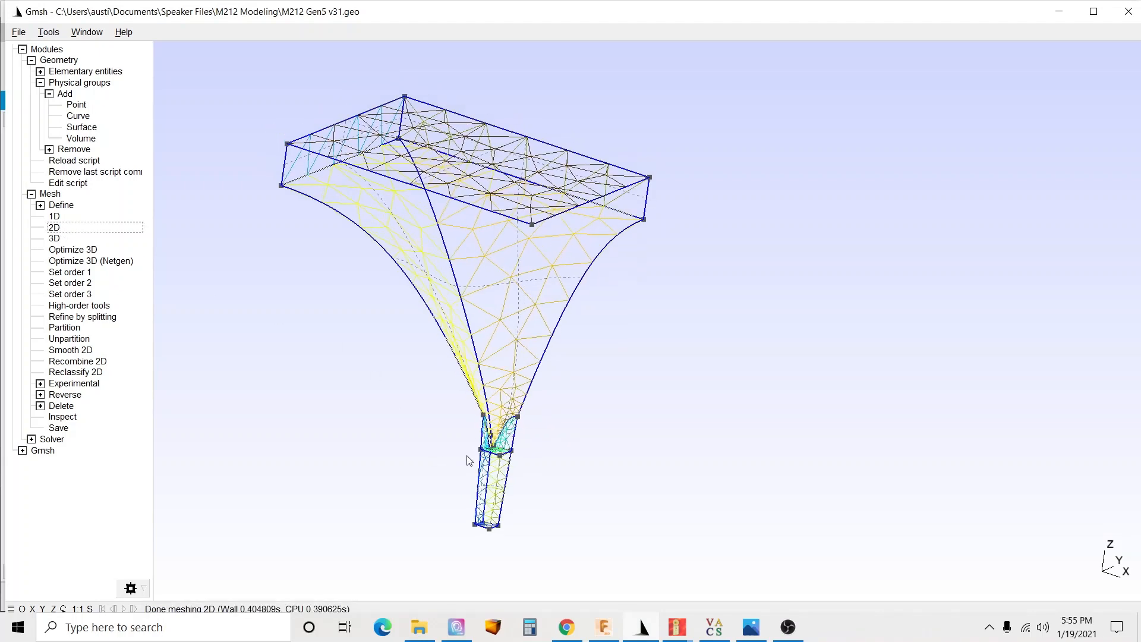
pyautogui.scroll(-13, 407, 446)
pyautogui.scroll(-5, 408, 445)
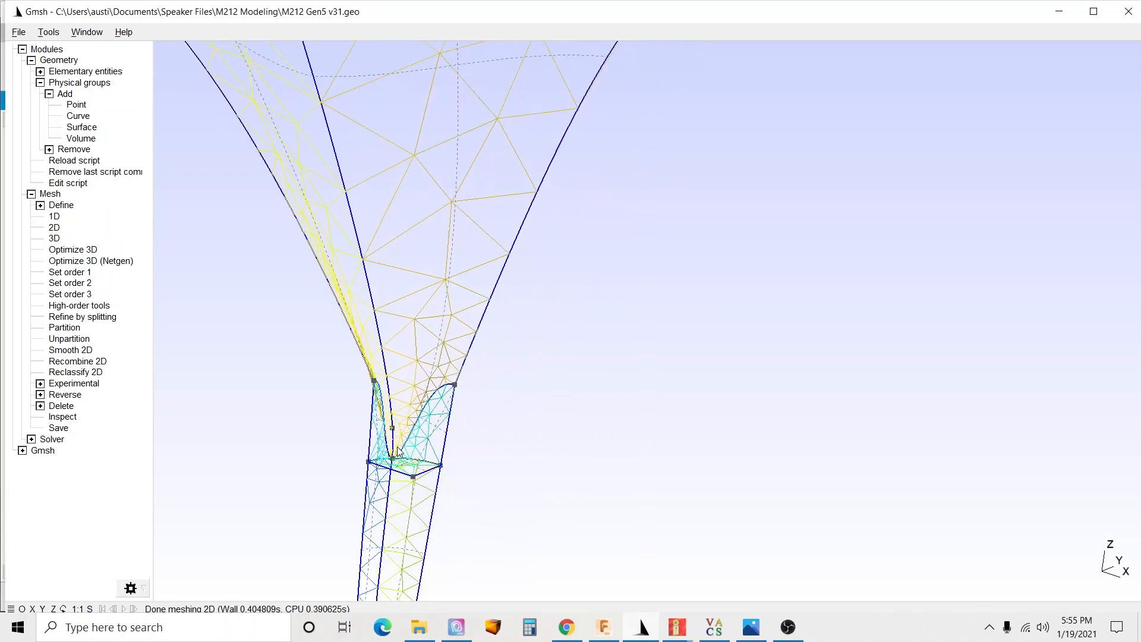
pyautogui.scroll(6, 570, 451)
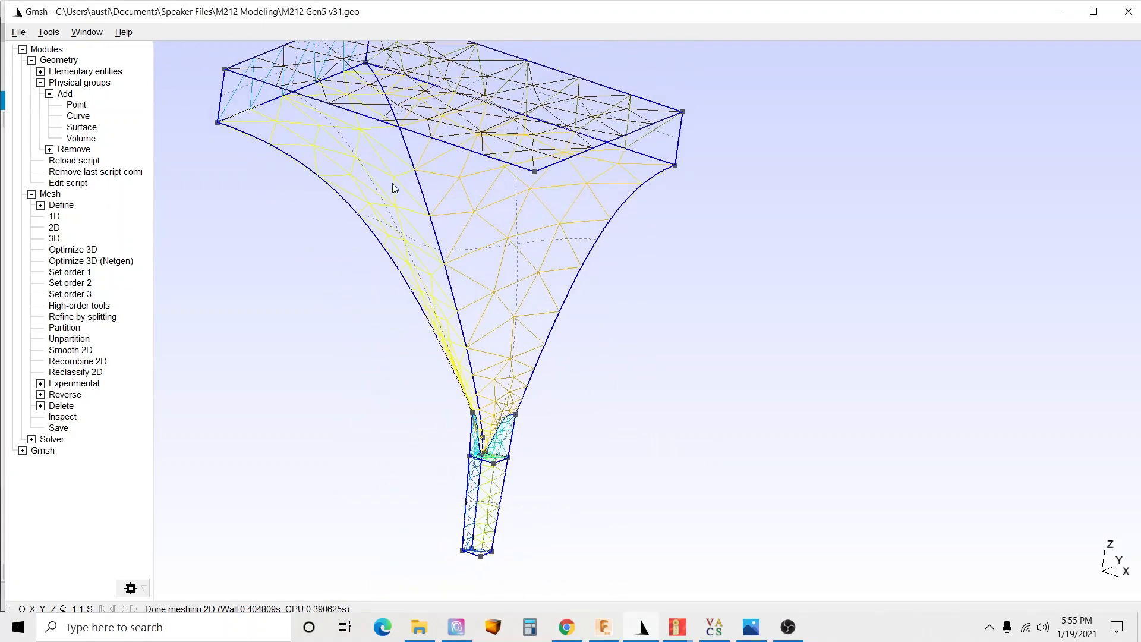
pyautogui.moveTo(447, 170); pyautogui.dragTo(531, 333)
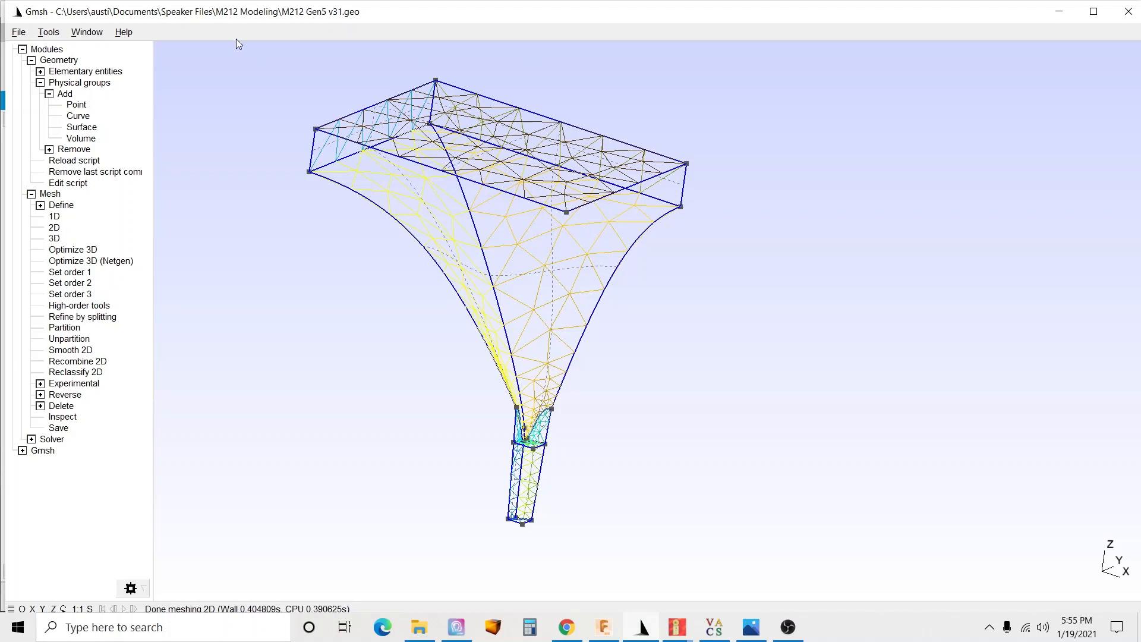
# Export the mesh as M212 Gen5 v31.msh in Version 2 ASCII format, replacing the existing file
pyautogui.click(18, 33)
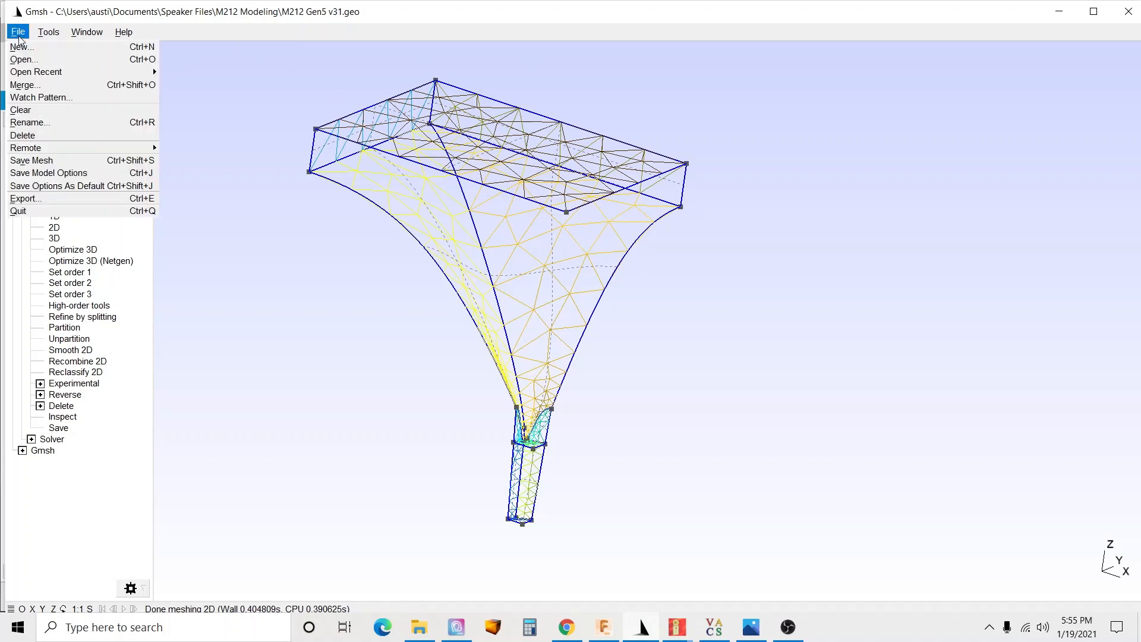
pyautogui.click(68, 202)
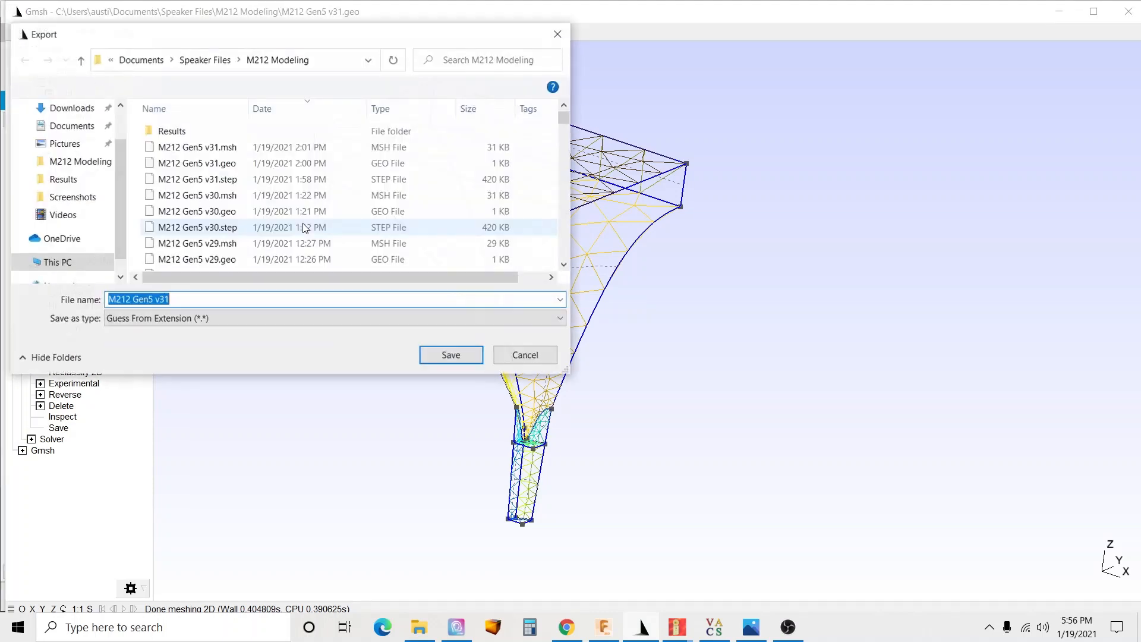
pyautogui.click(307, 300)
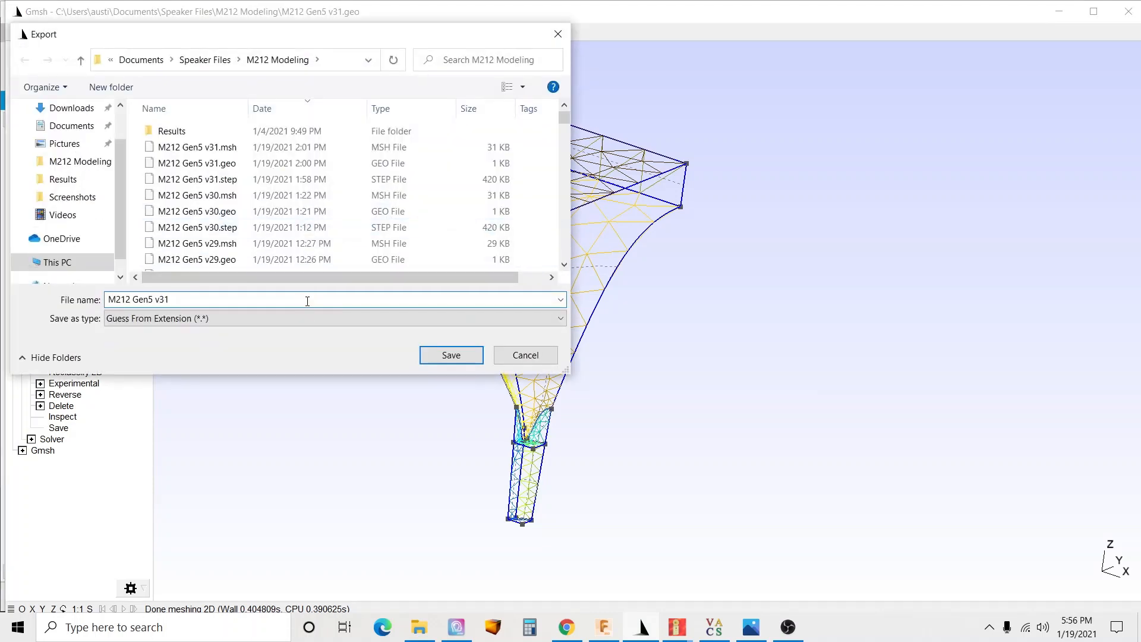
pyautogui.write('.msh')
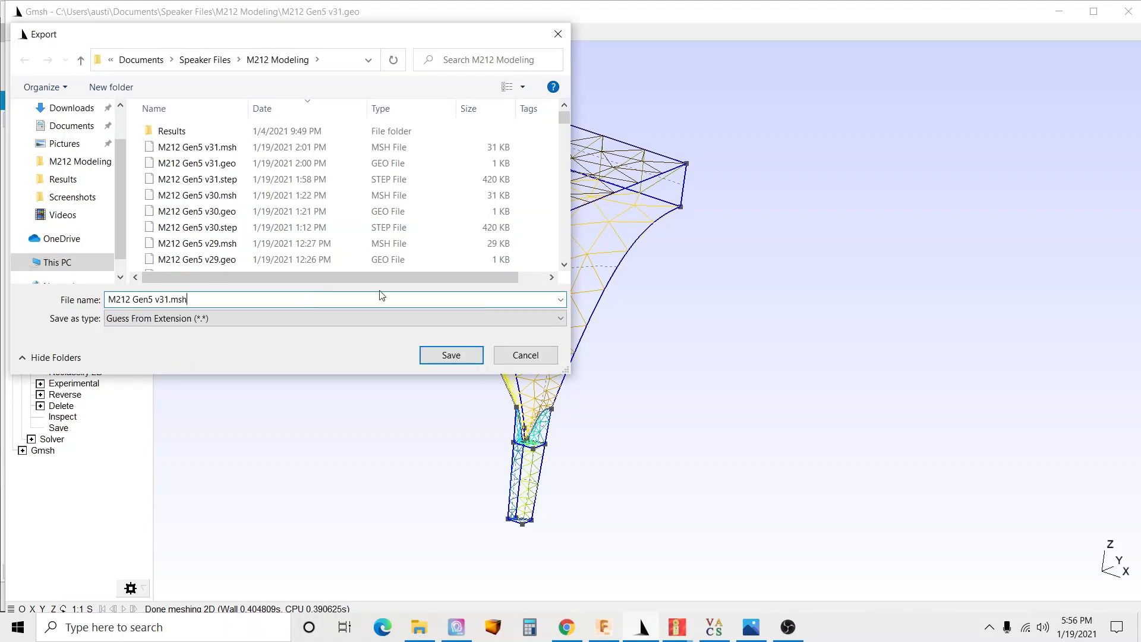
pyautogui.click(440, 354)
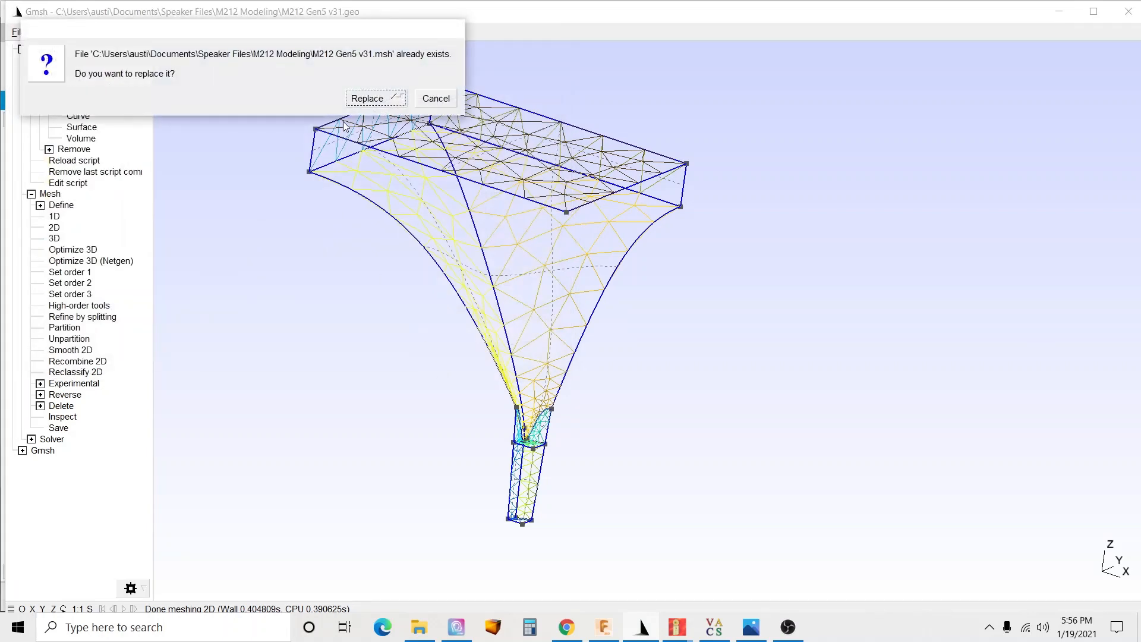
pyautogui.click(372, 99)
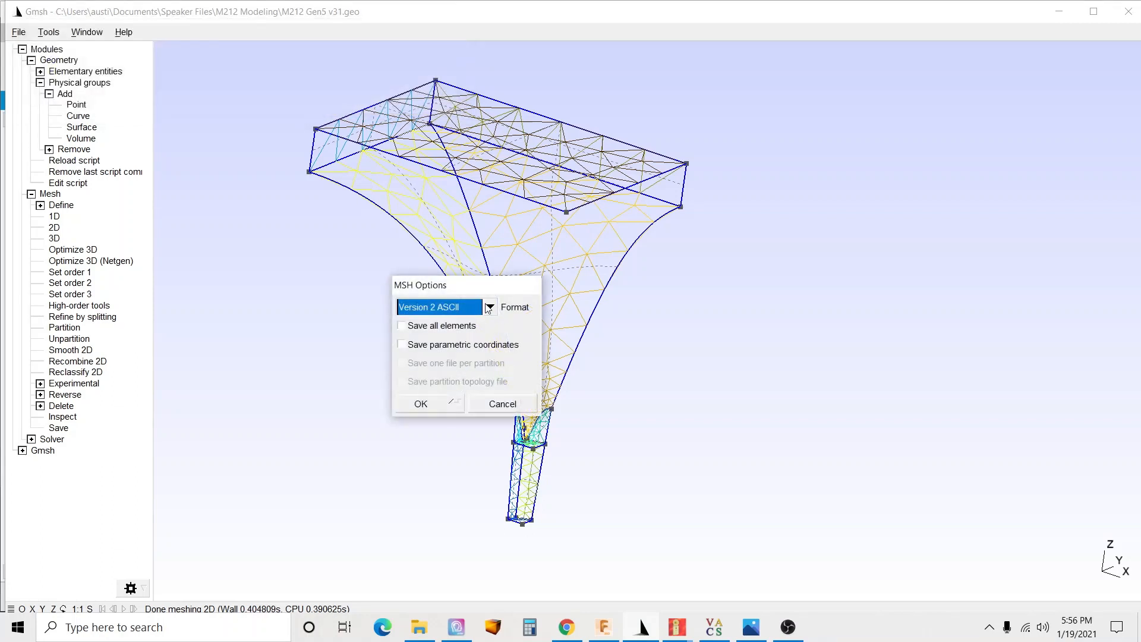
pyautogui.click(434, 404)
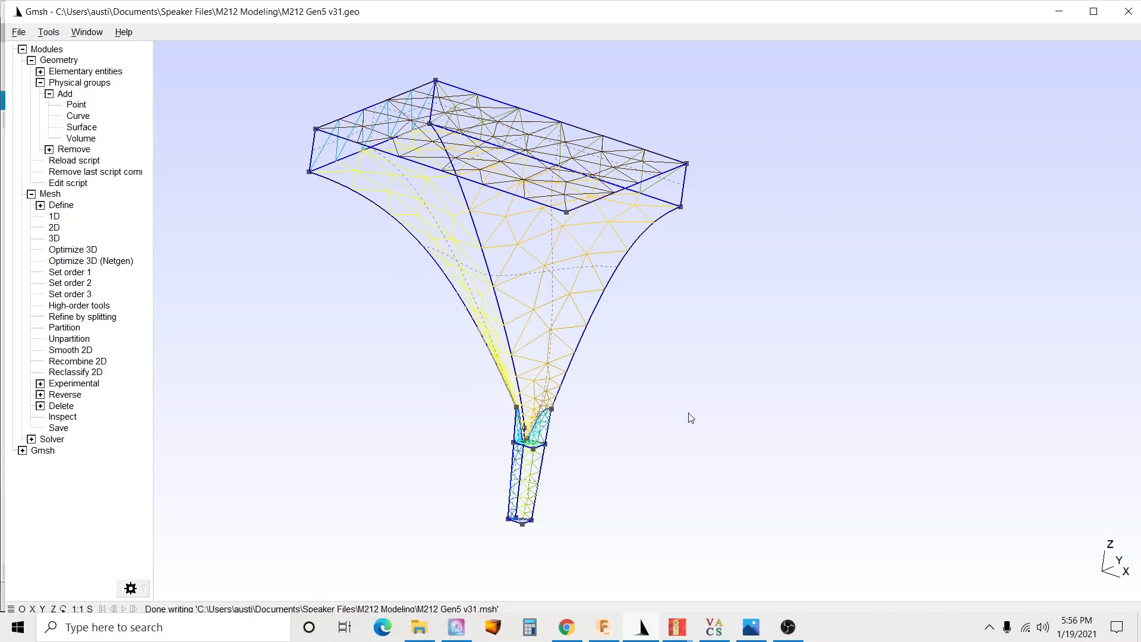
# Switch to Akabak and look over the blank project and the finished horn project's boundary mesh
pyautogui.moveTo(681, 636)
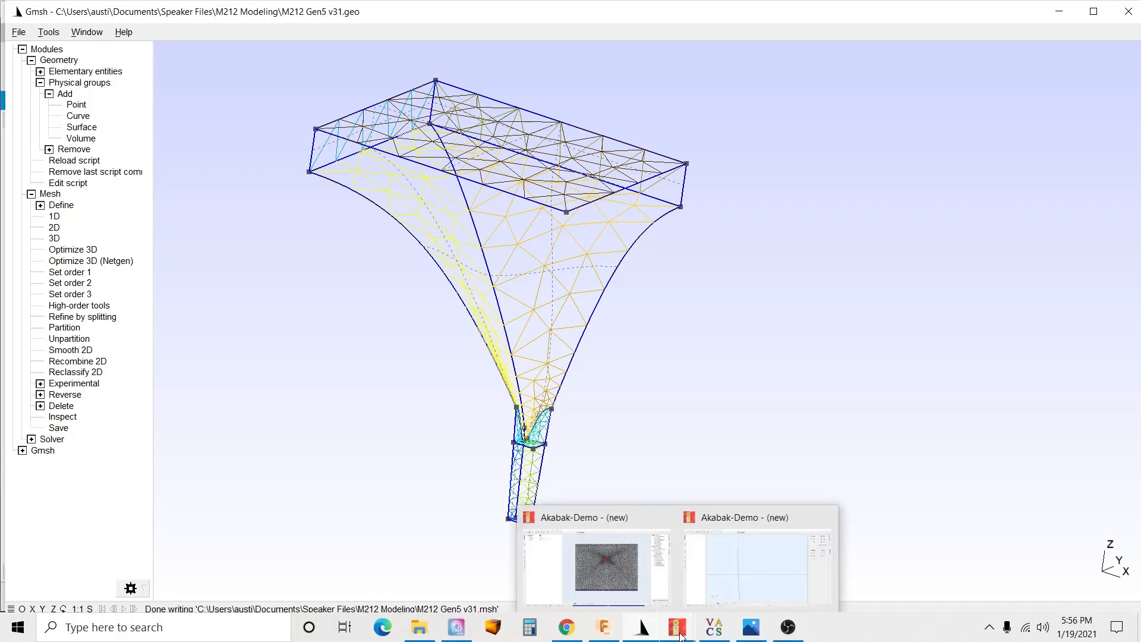
pyautogui.click(743, 569)
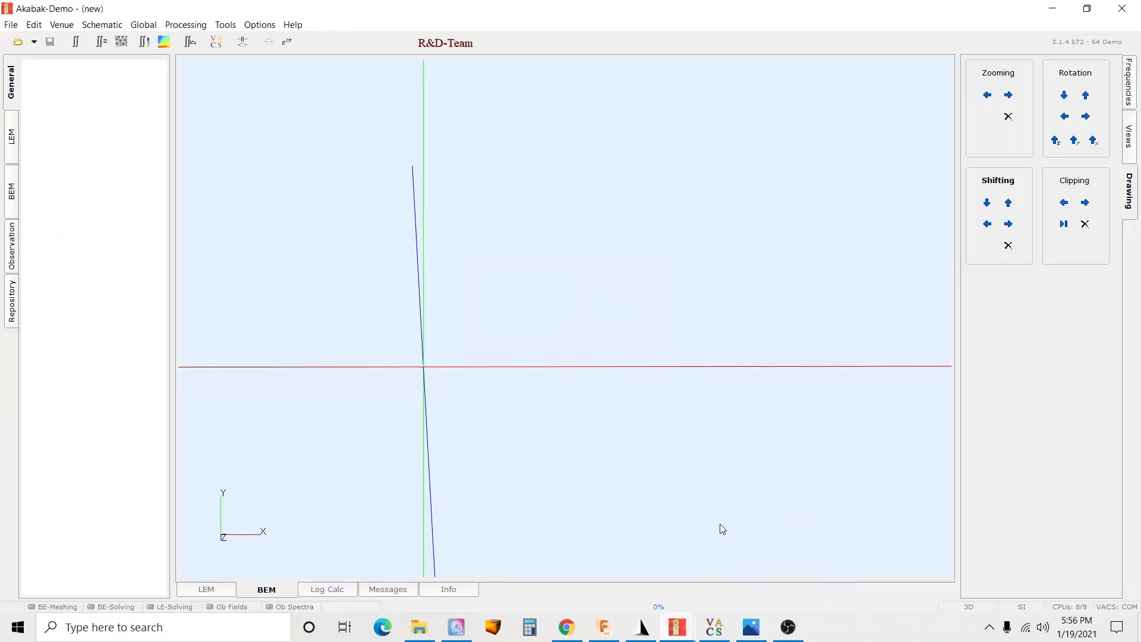
pyautogui.scroll(-1, 648, 291)
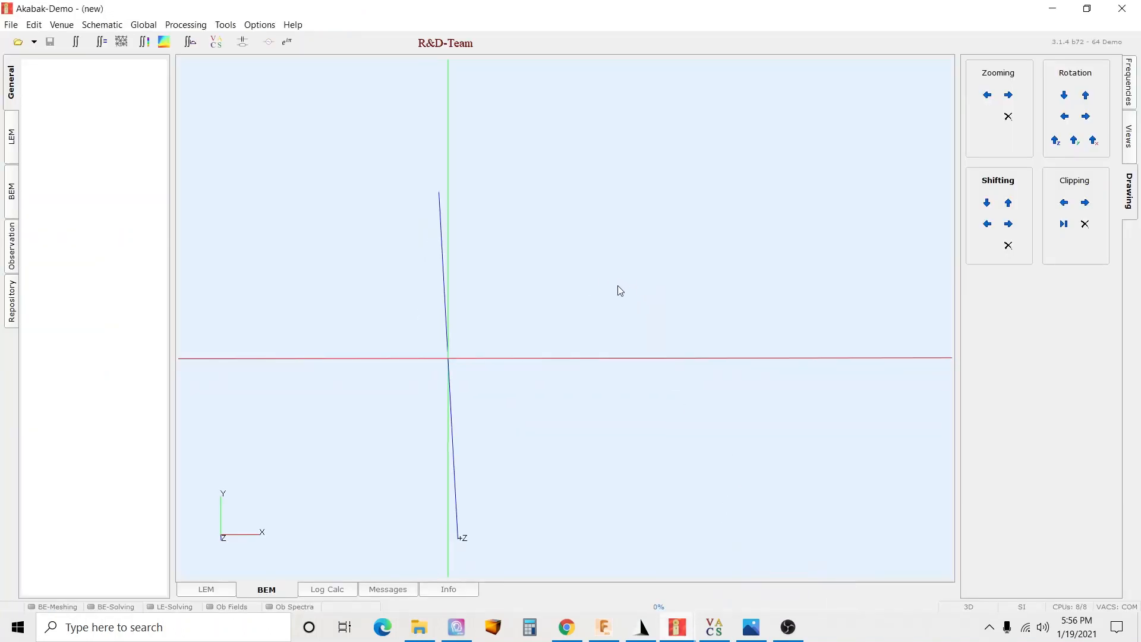
pyautogui.scroll(-3, 630, 309)
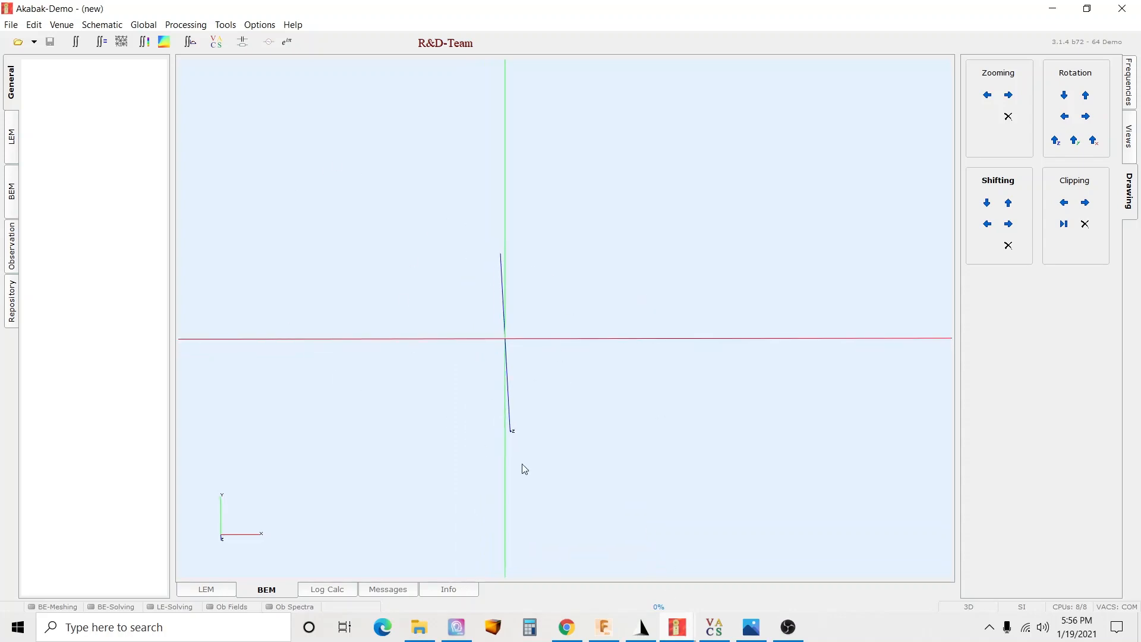
pyautogui.moveTo(678, 627)
pyautogui.click(609, 579)
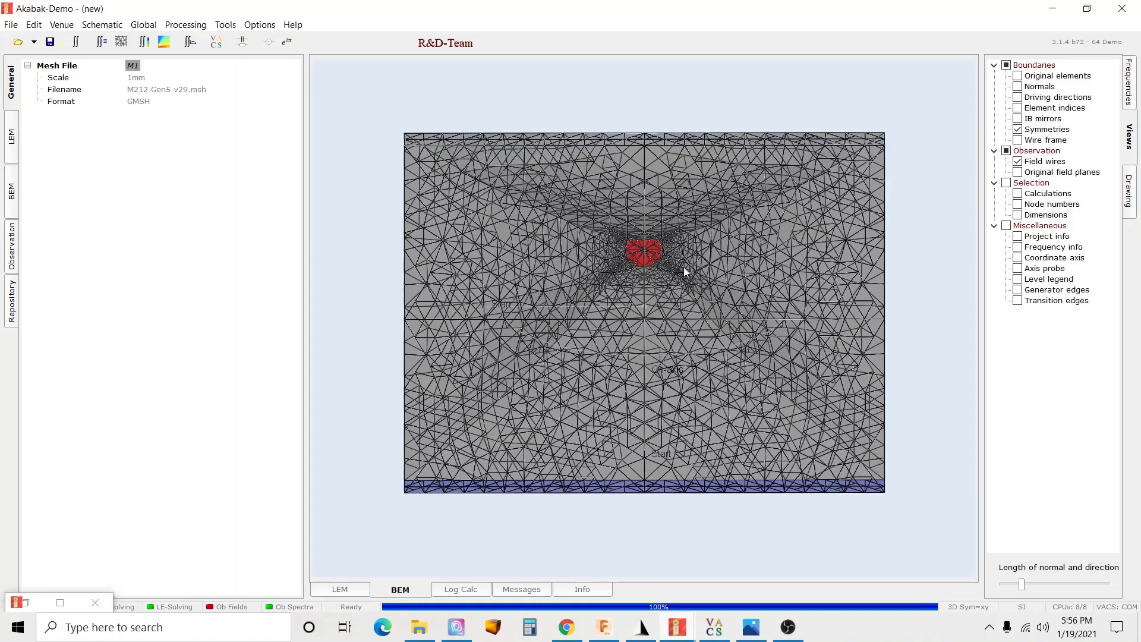
pyautogui.scroll(1, 681, 259)
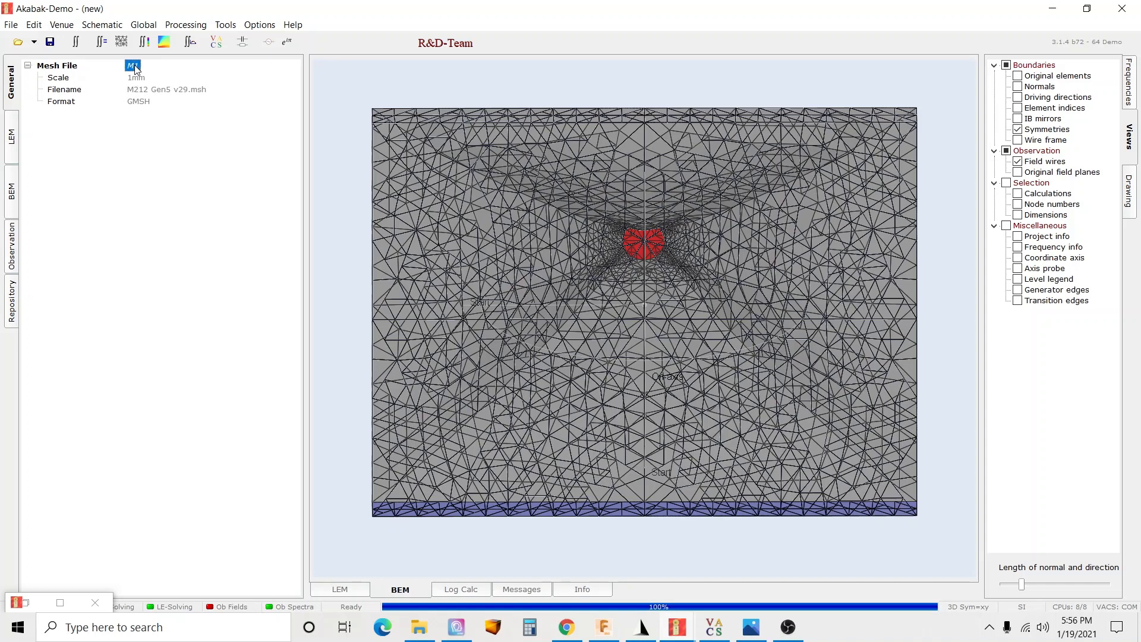
# Examine the finished project's BEM structure, including both subdomains, the CD and Horn mesh elements, and the interface elements
pyautogui.click(9, 191)
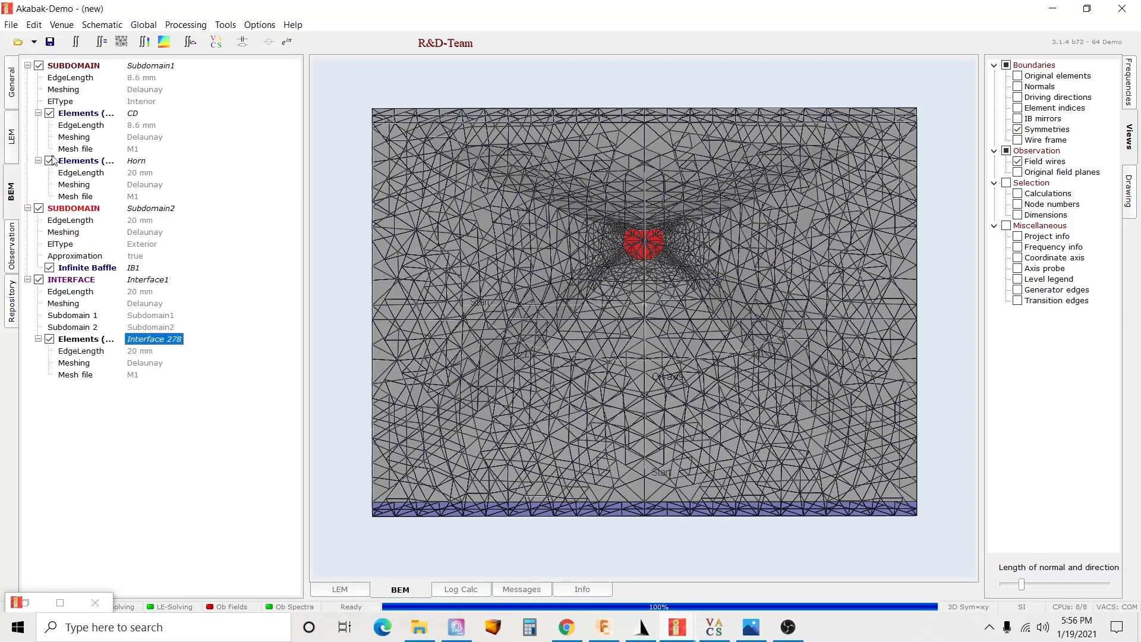
pyautogui.click(91, 66)
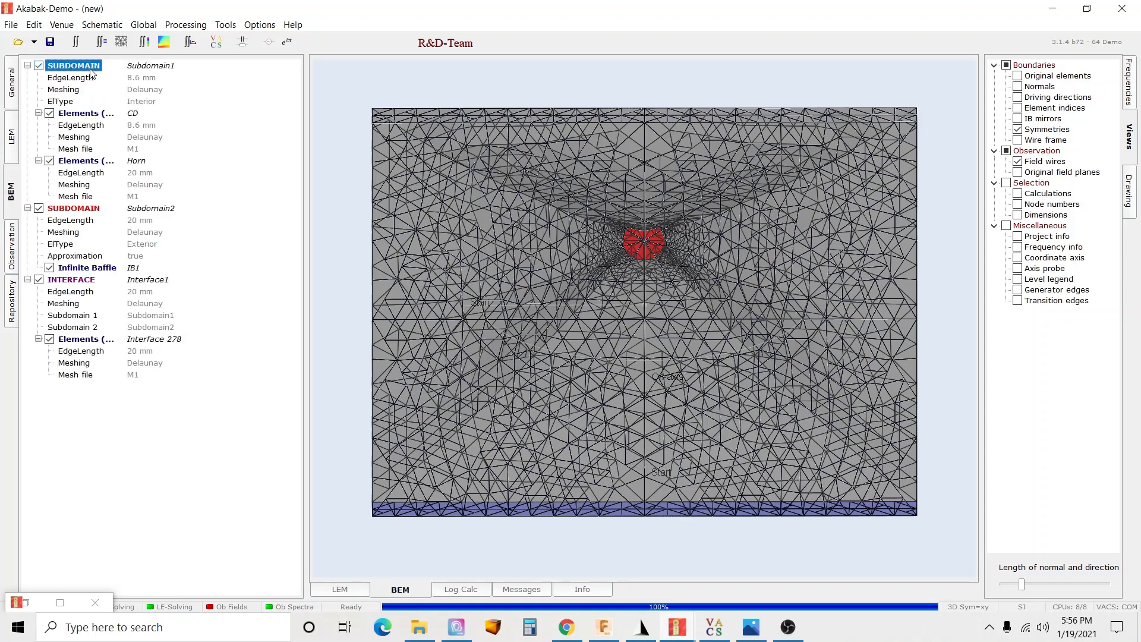
pyautogui.click(106, 116)
pyautogui.click(118, 166)
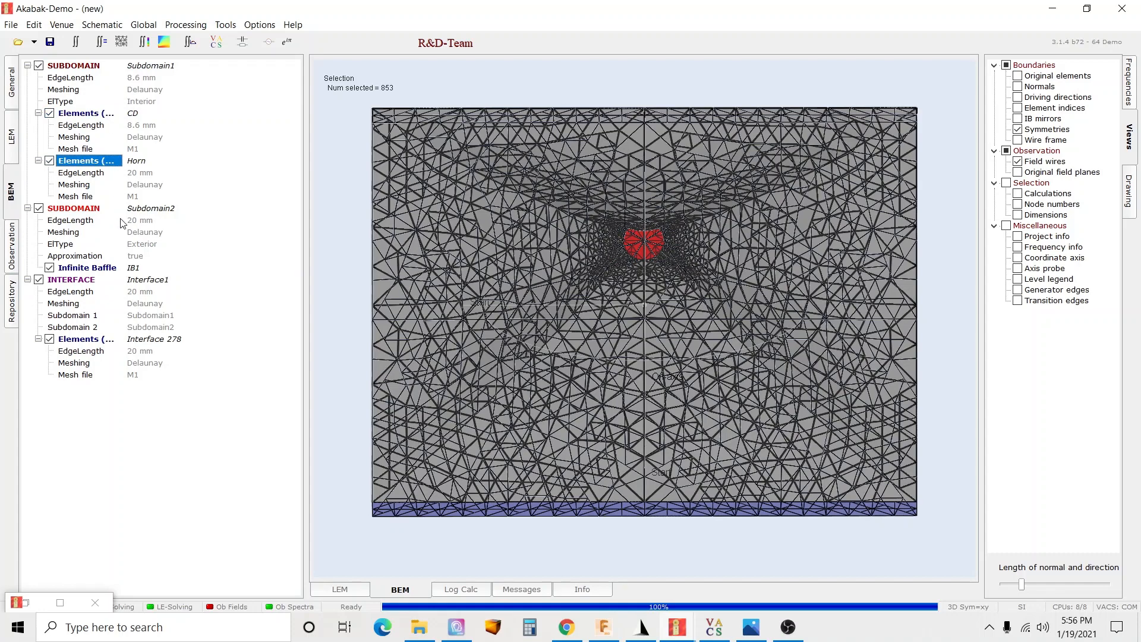
pyautogui.click(147, 210)
pyautogui.click(148, 280)
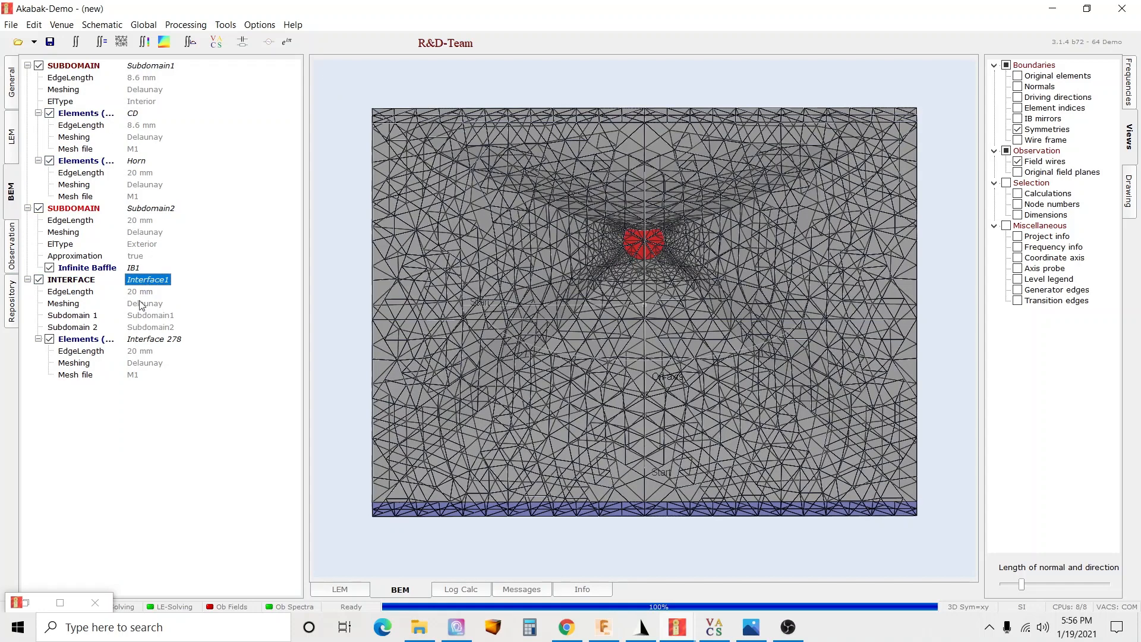
pyautogui.click(144, 339)
pyautogui.click(139, 78)
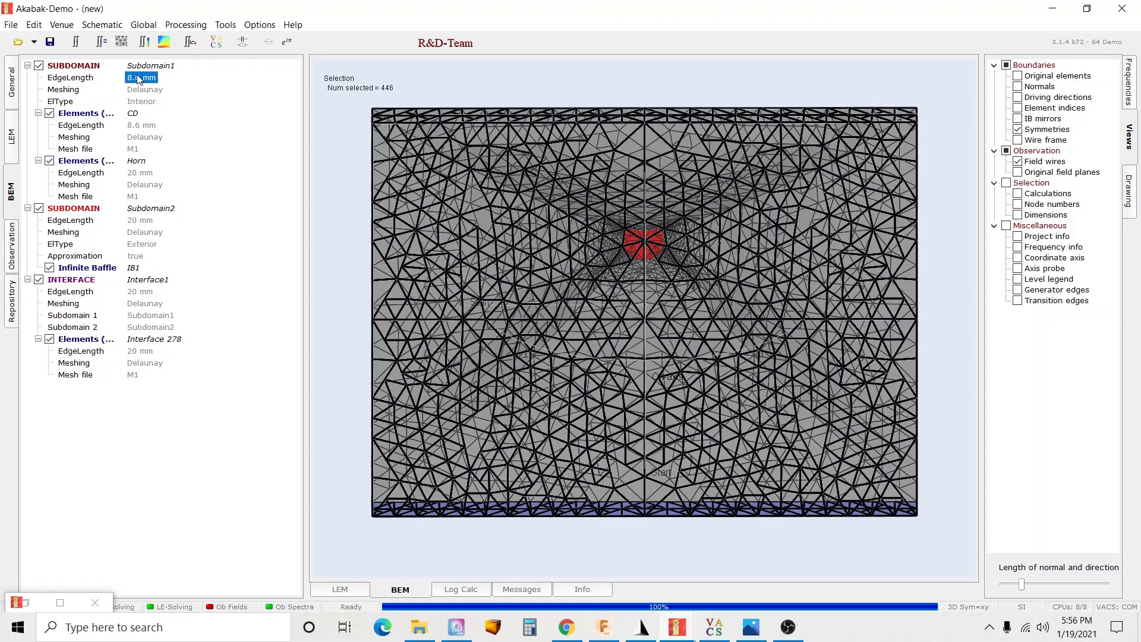
pyautogui.click(148, 66)
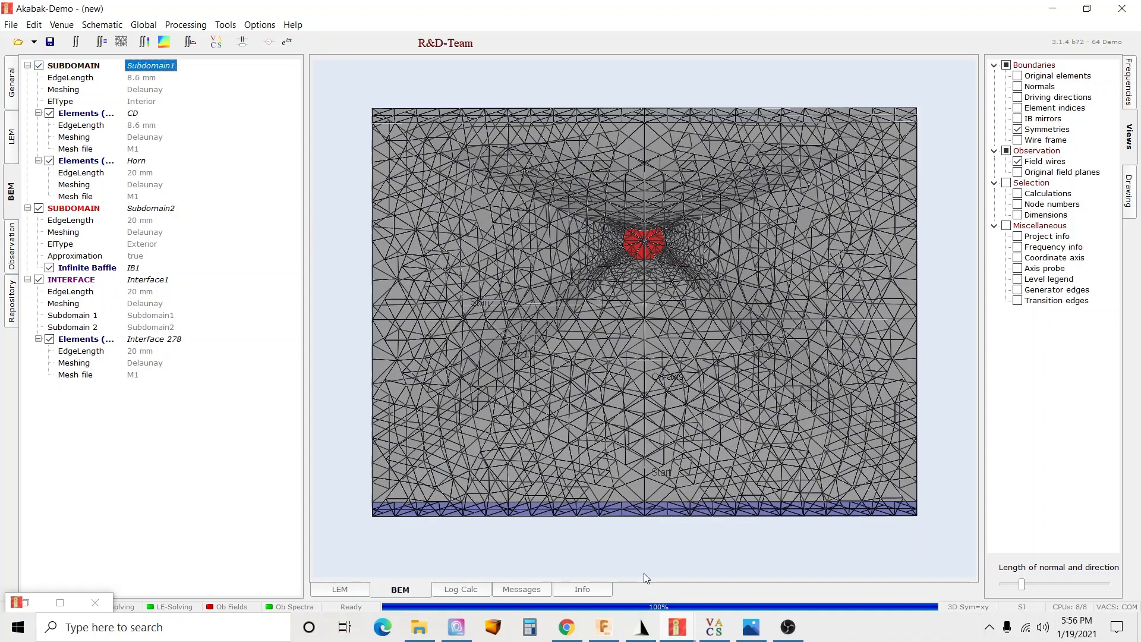
# Return to the blank Akabak project, cancel the subdomain reference dialog and open the component prototypes
pyautogui.moveTo(695, 635)
pyautogui.click(731, 586)
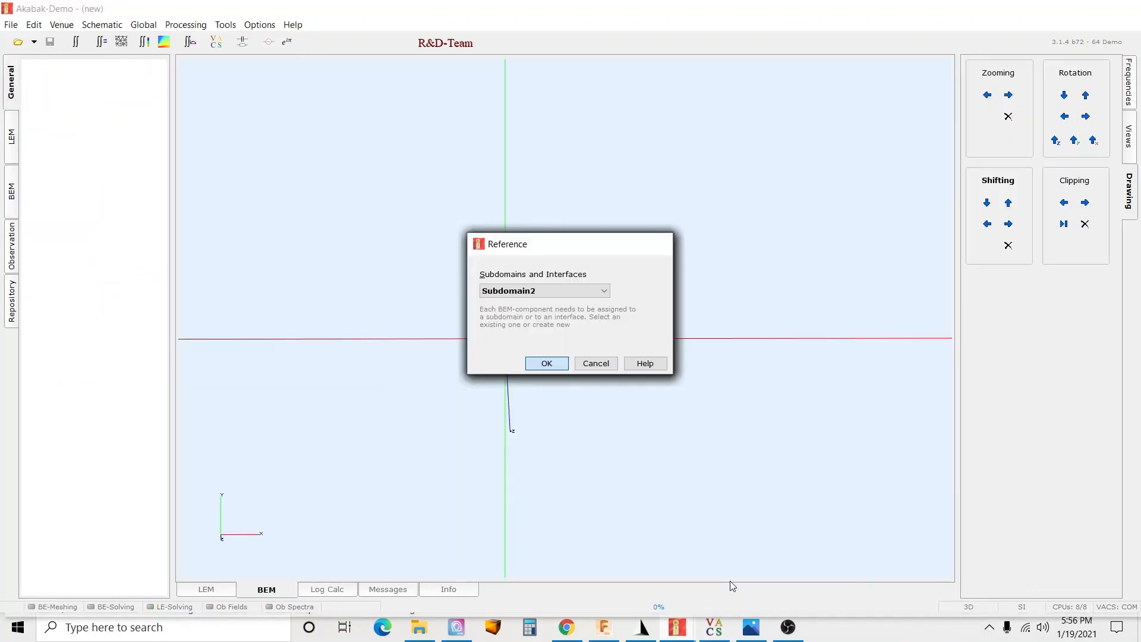
pyautogui.press('Escape')
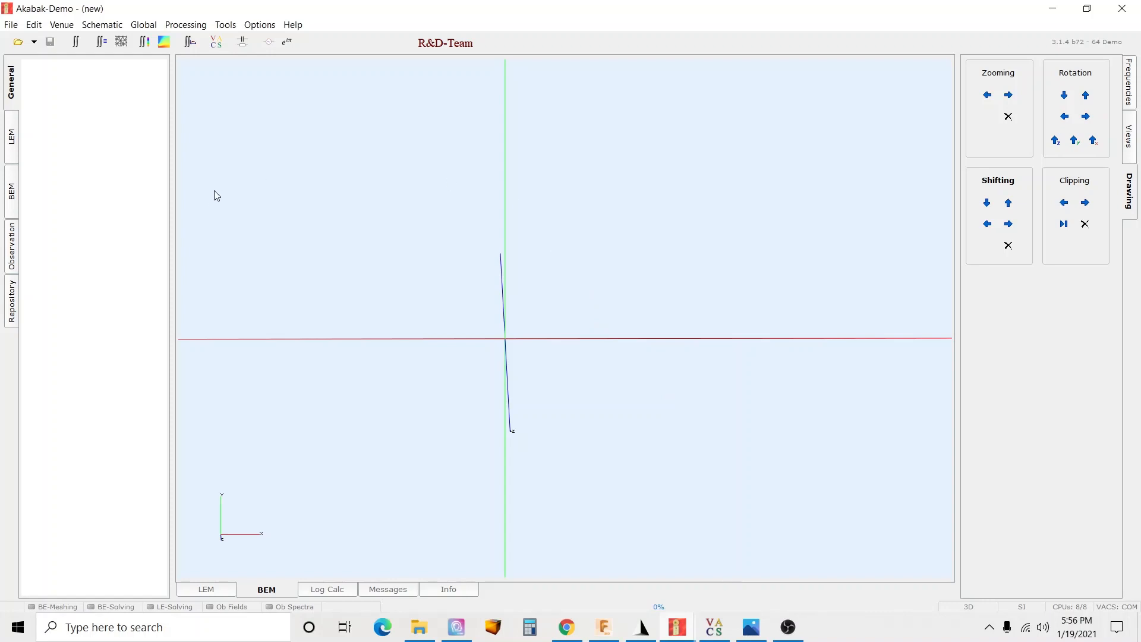
pyautogui.doubleClick(115, 80)
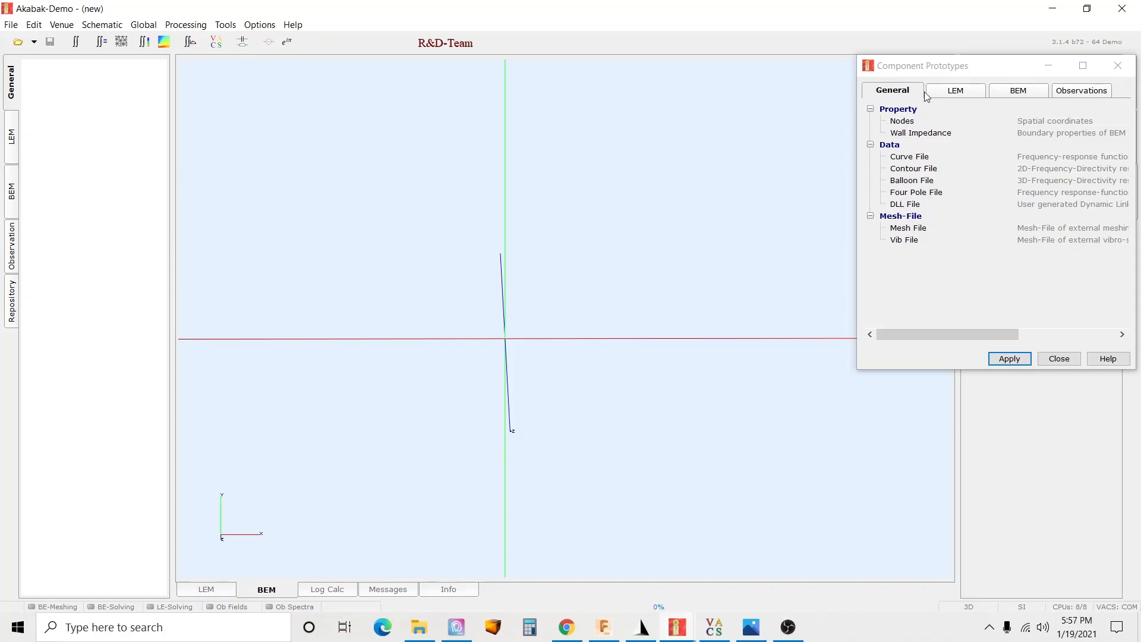
# Look through the LEM, BEM and observation prototypes, and add a Mesh File component to the project
pyautogui.click(955, 91)
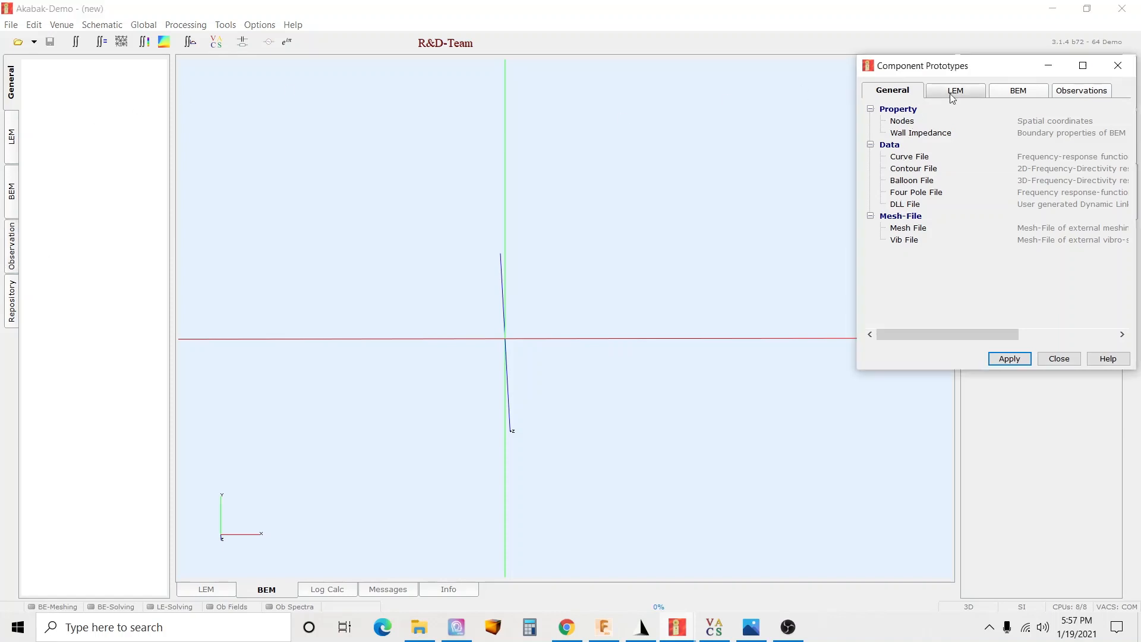
pyautogui.click(1018, 91)
pyautogui.click(1066, 91)
pyautogui.click(1034, 92)
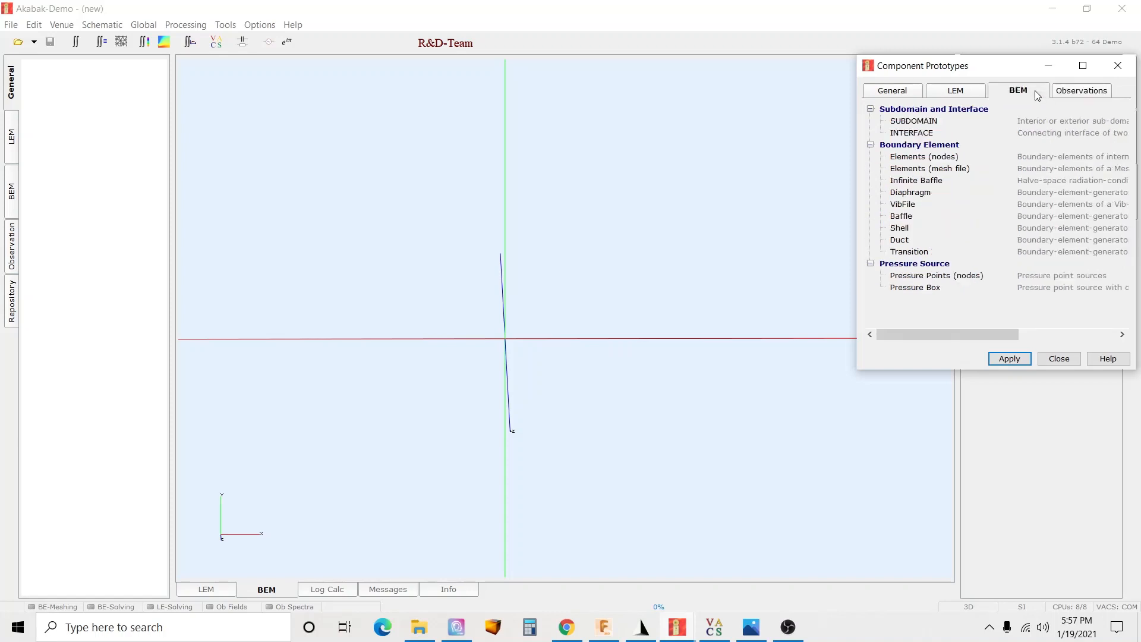
pyautogui.click(978, 93)
pyautogui.click(900, 93)
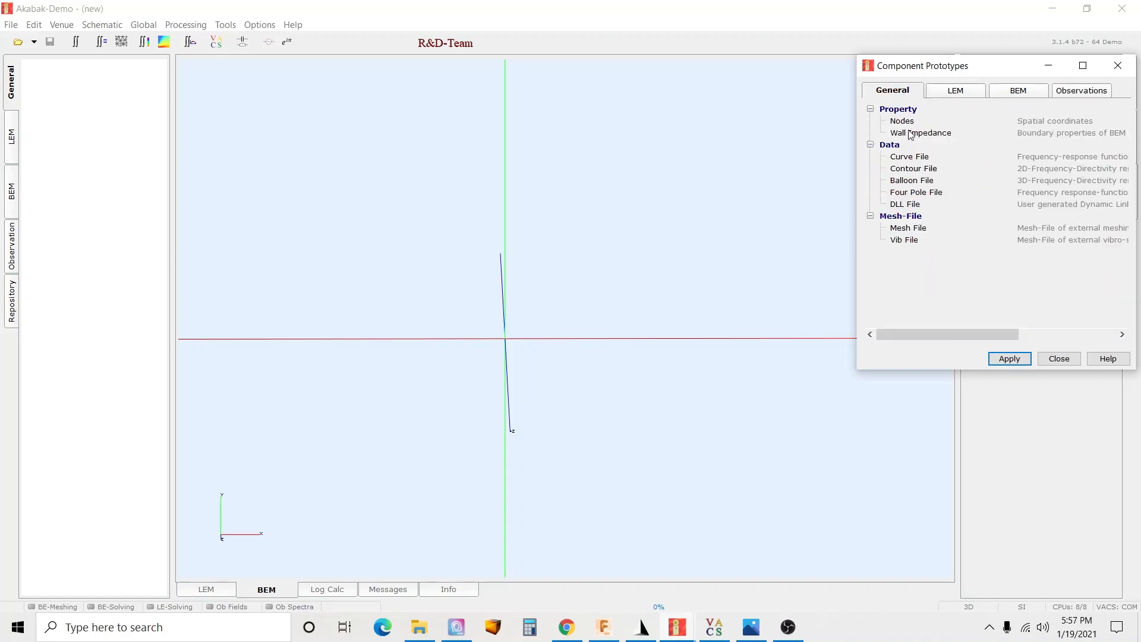
pyautogui.doubleClick(919, 229)
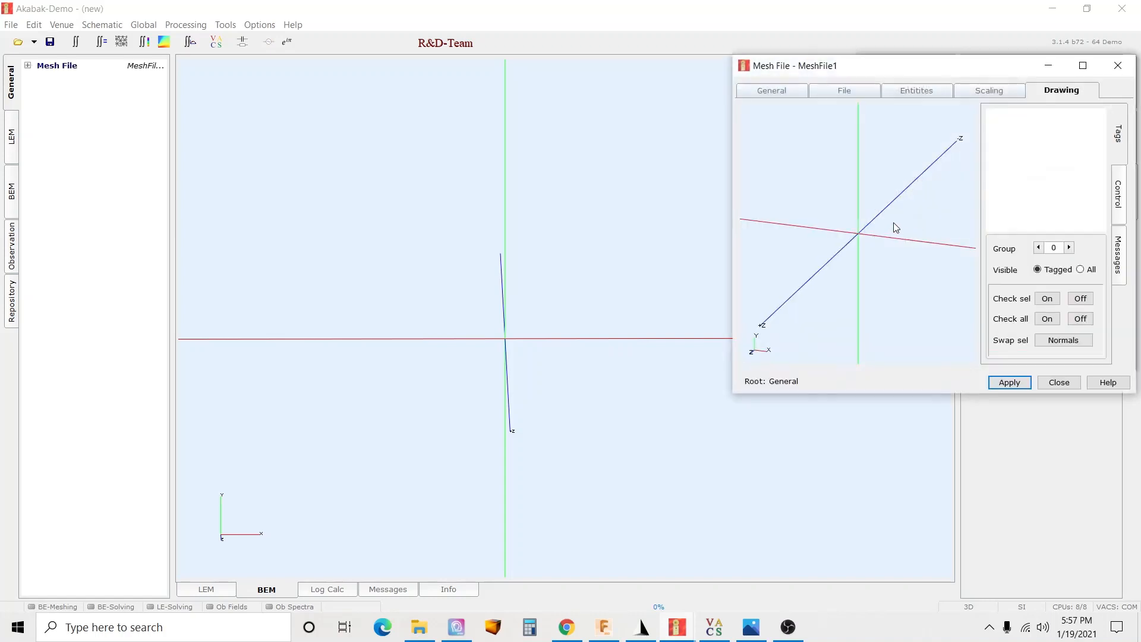
# Import M212 Gen5 v31.msh from the M212 Modeling folder into the new Mesh File component
pyautogui.click(844, 91)
pyautogui.click(820, 126)
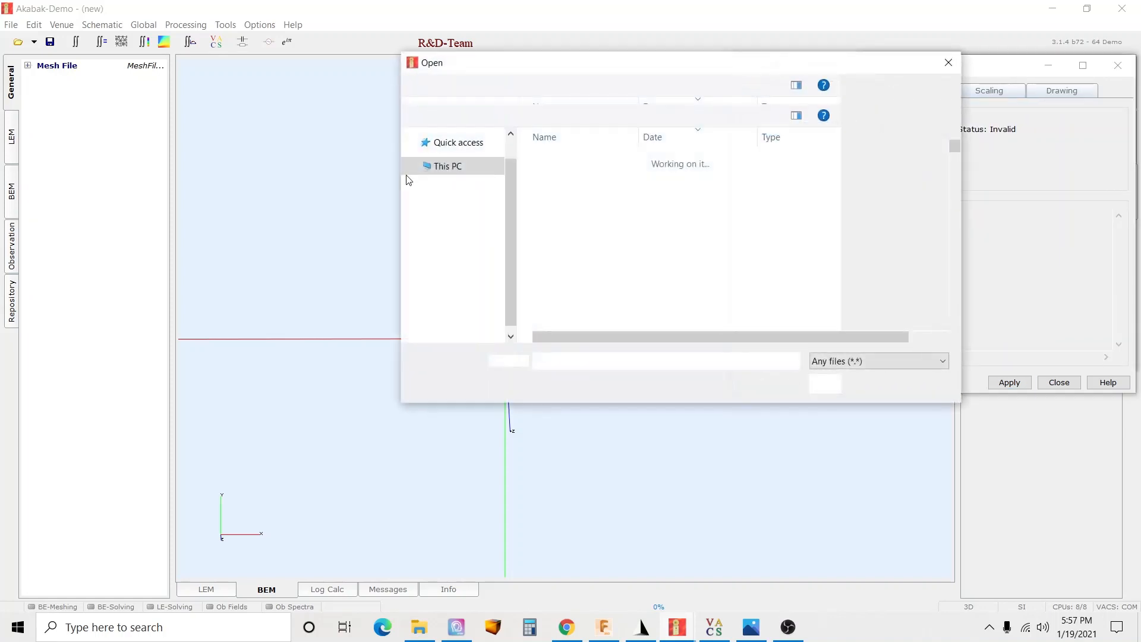
pyautogui.click(588, 176)
pyautogui.click(834, 382)
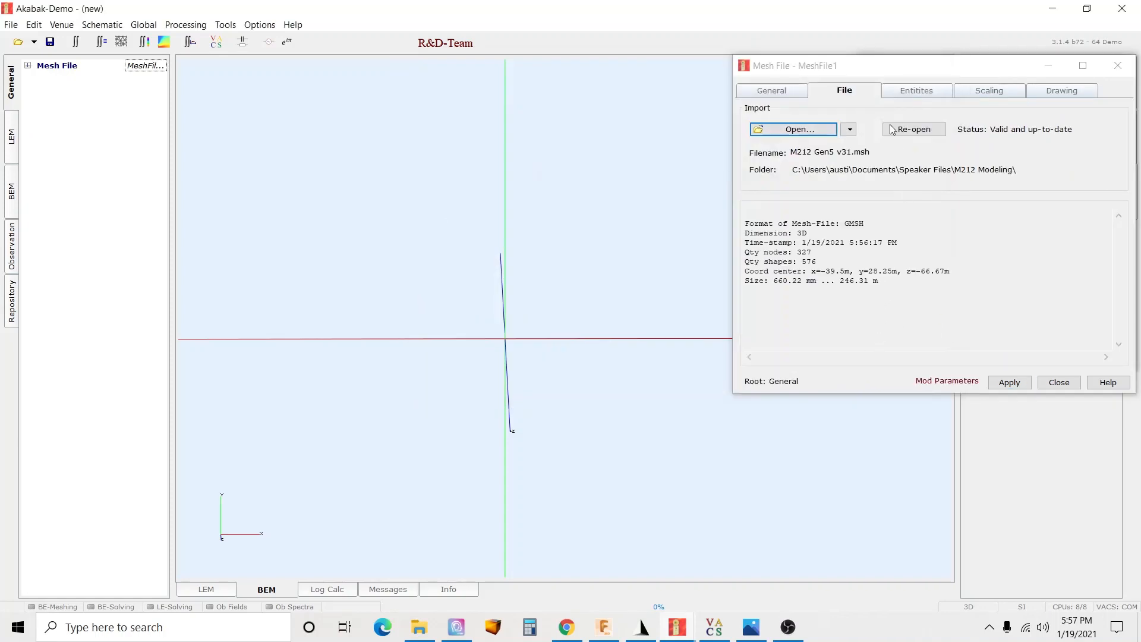
# Review the Mesh File component's name and its entity and filter settings
pyautogui.click(778, 92)
pyautogui.click(793, 139)
pyautogui.moveTo(793, 139); pyautogui.dragTo(754, 149)
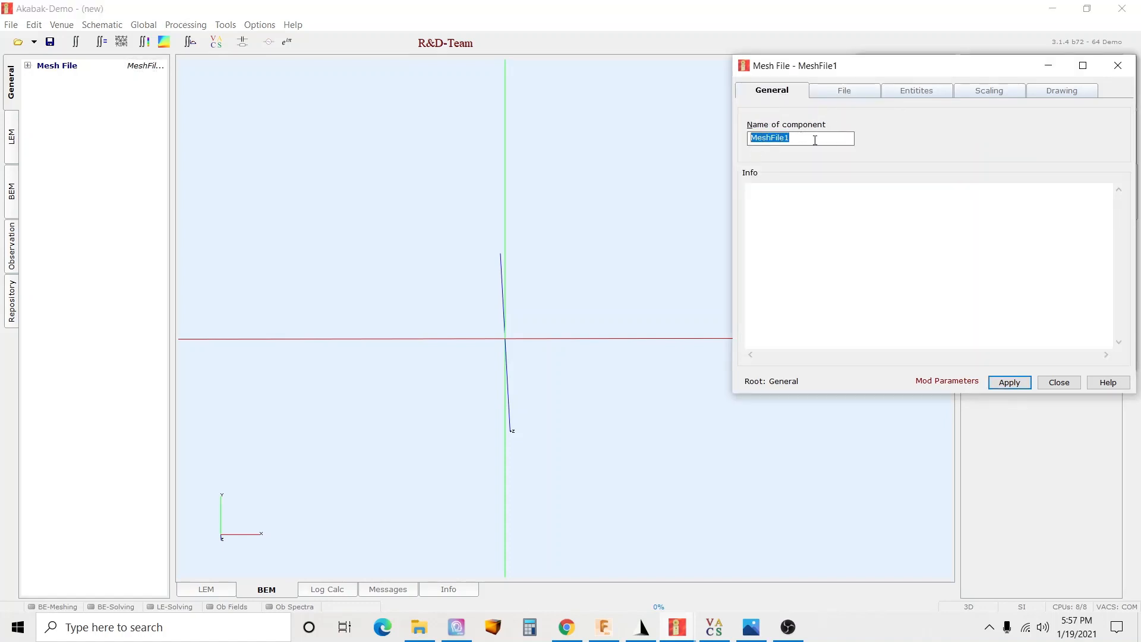
pyautogui.click(848, 141)
pyautogui.click(918, 90)
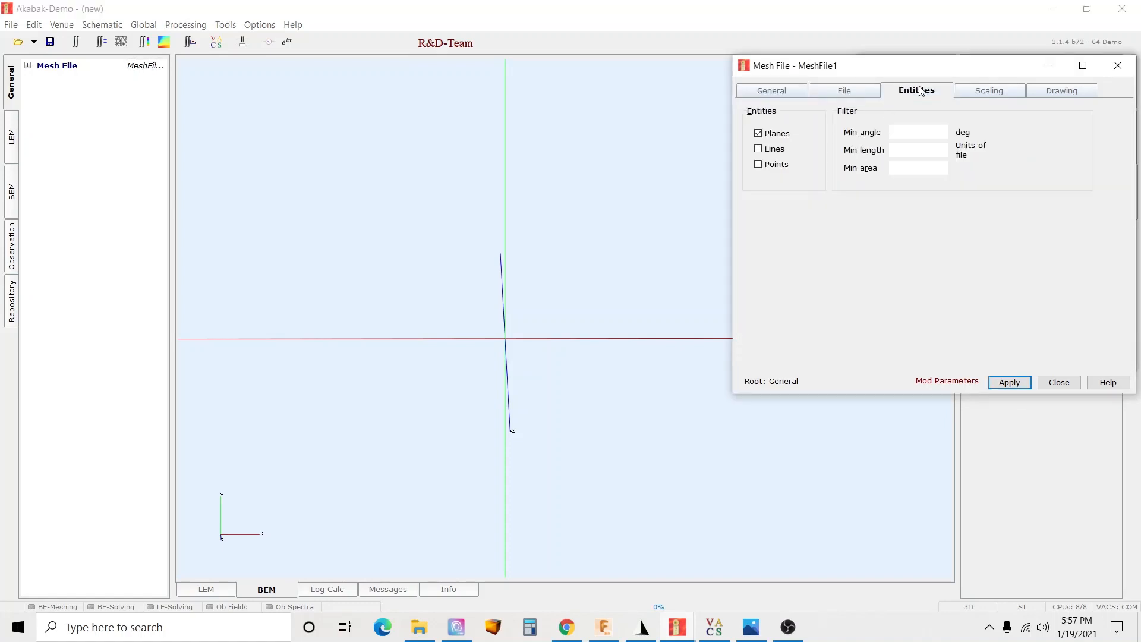
pyautogui.click(773, 90)
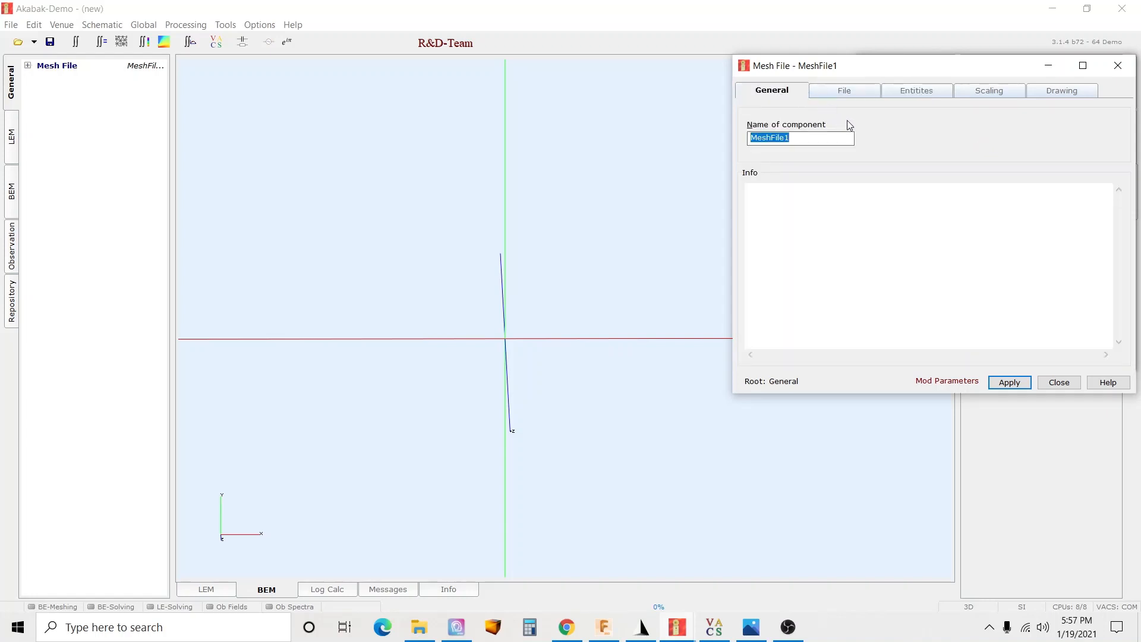
pyautogui.click(797, 138)
pyautogui.click(910, 93)
# Check the mesh's scaling settings, apply the imported mesh file and view its drawing
pyautogui.click(959, 92)
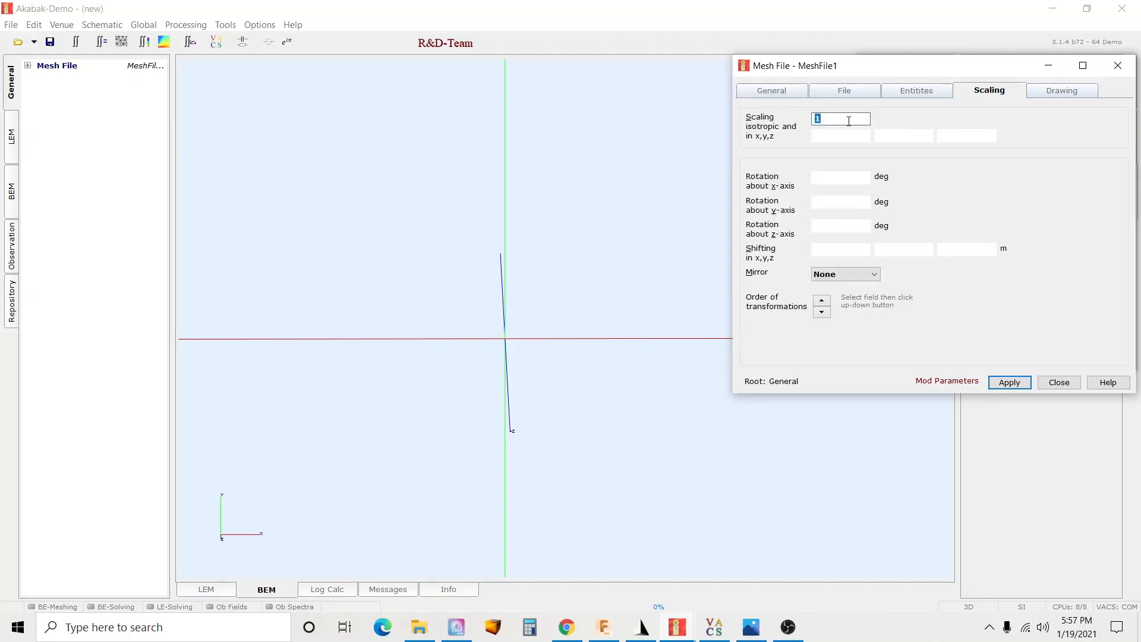
pyautogui.click(1011, 383)
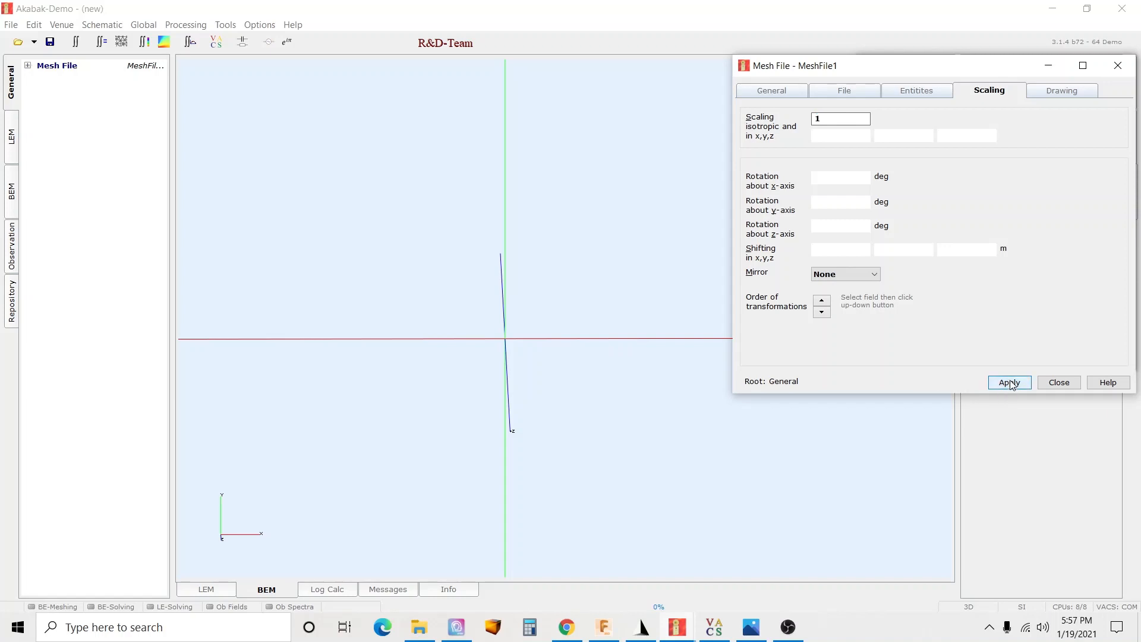
pyautogui.click(1061, 92)
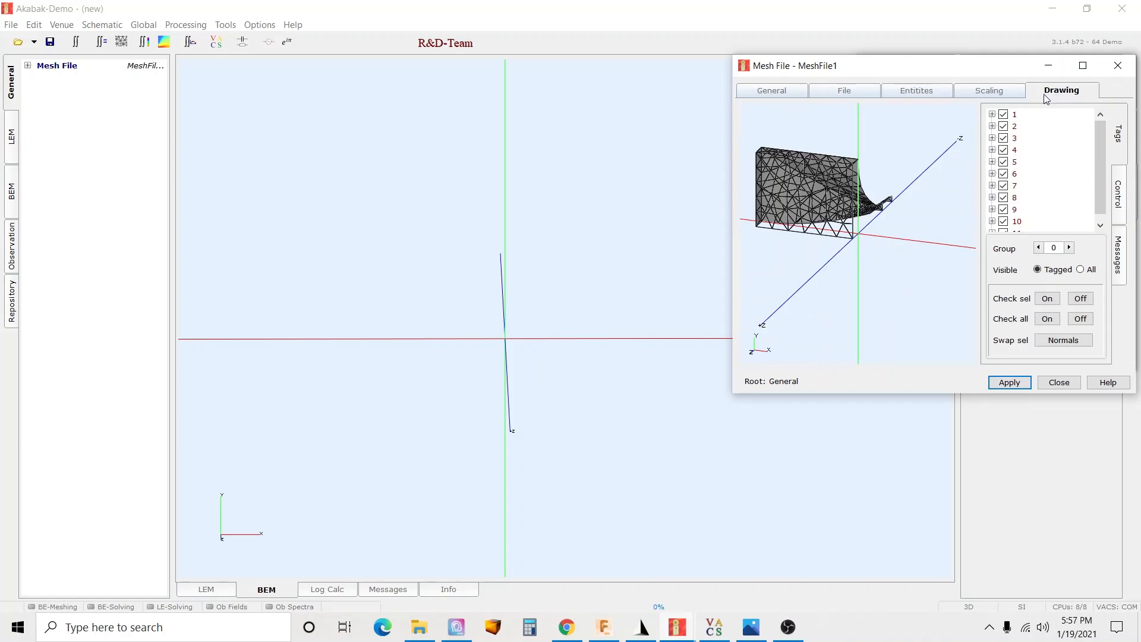
# Set the mesh file's isotropic scaling to 1mm, apply it and view the rescaled mesh drawing
pyautogui.click(915, 94)
pyautogui.click(960, 91)
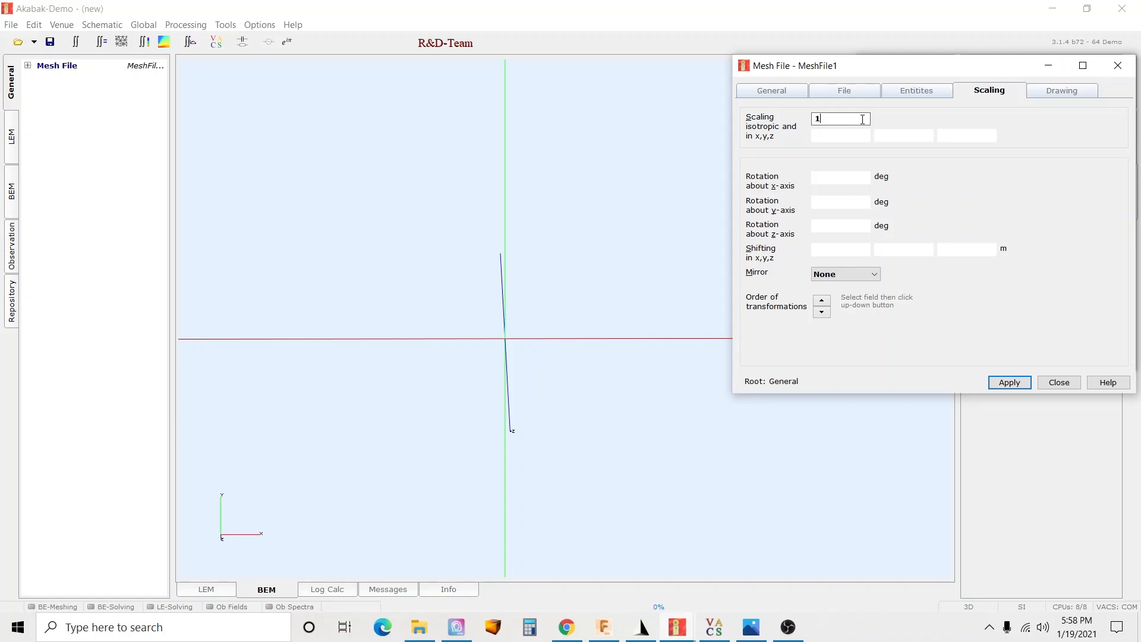
pyautogui.write('mm')
pyautogui.click(1008, 382)
pyautogui.click(1055, 94)
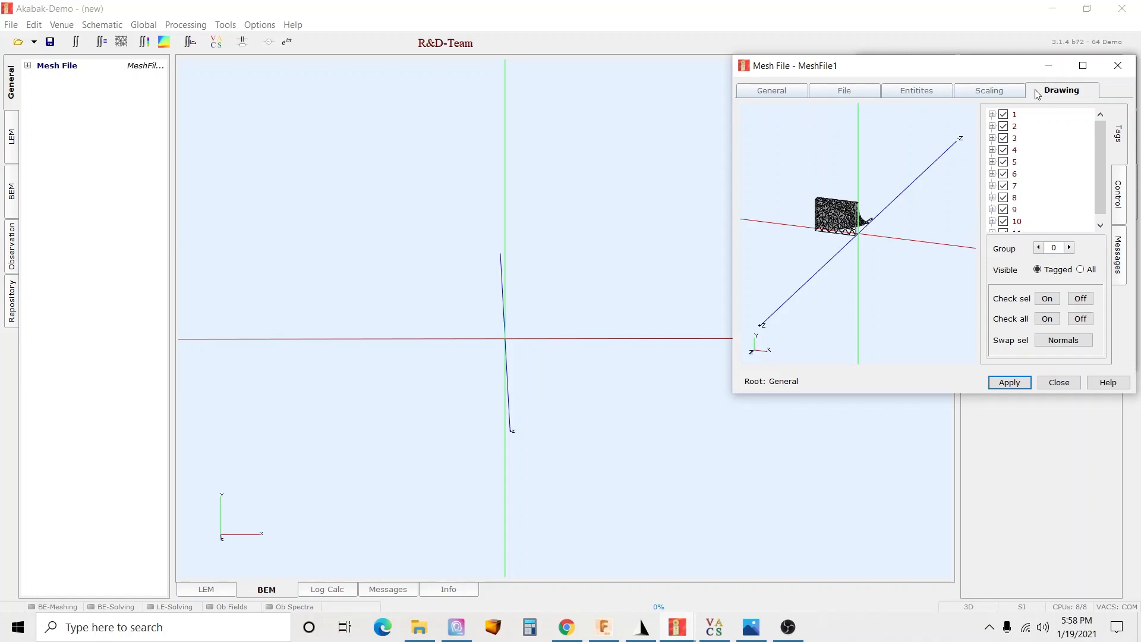
# Exclude tags 9, 10 and 11 from the mesh file, apply the change and close the mesh and component dialogs
pyautogui.scroll(-1, 1010, 122)
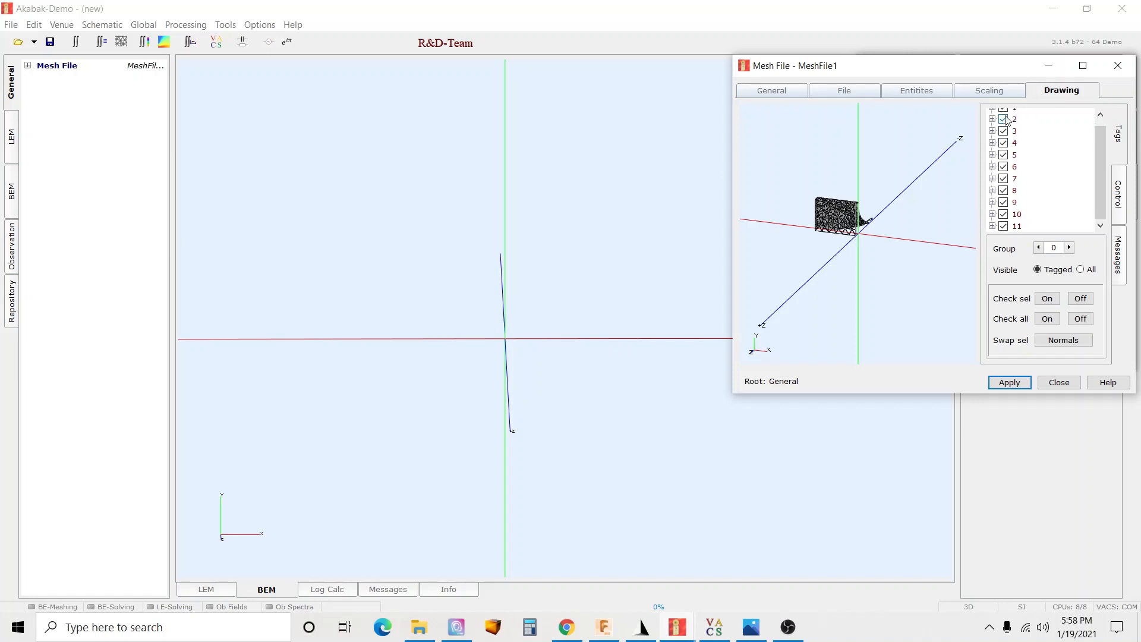
pyautogui.click(1004, 226)
pyautogui.scroll(2, 851, 232)
pyautogui.scroll(4, 910, 195)
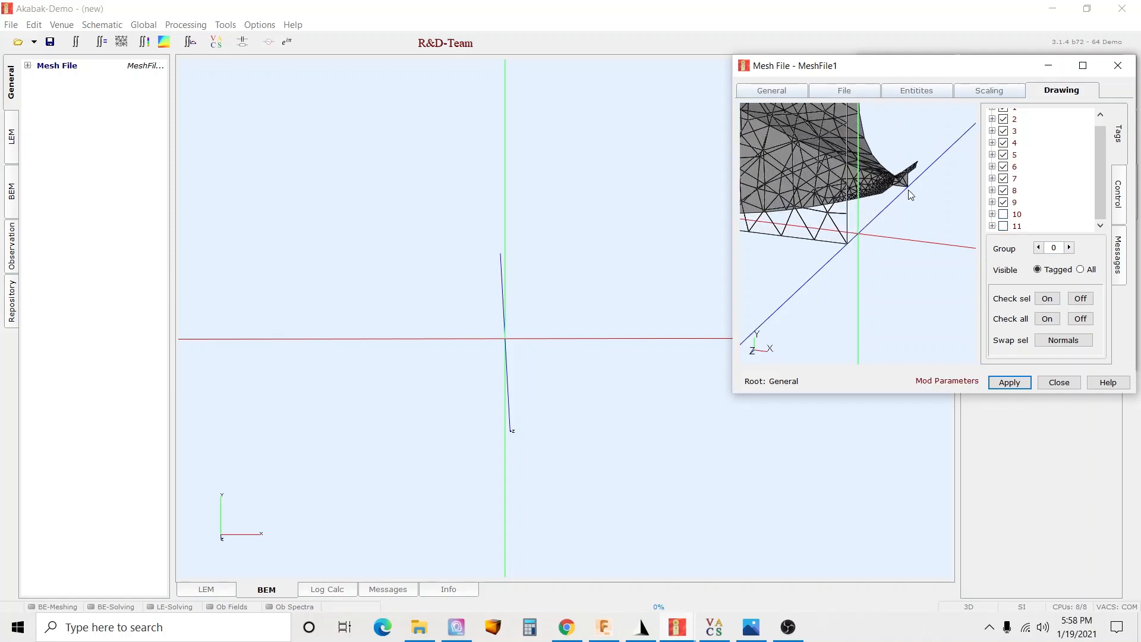
pyautogui.click(1004, 202)
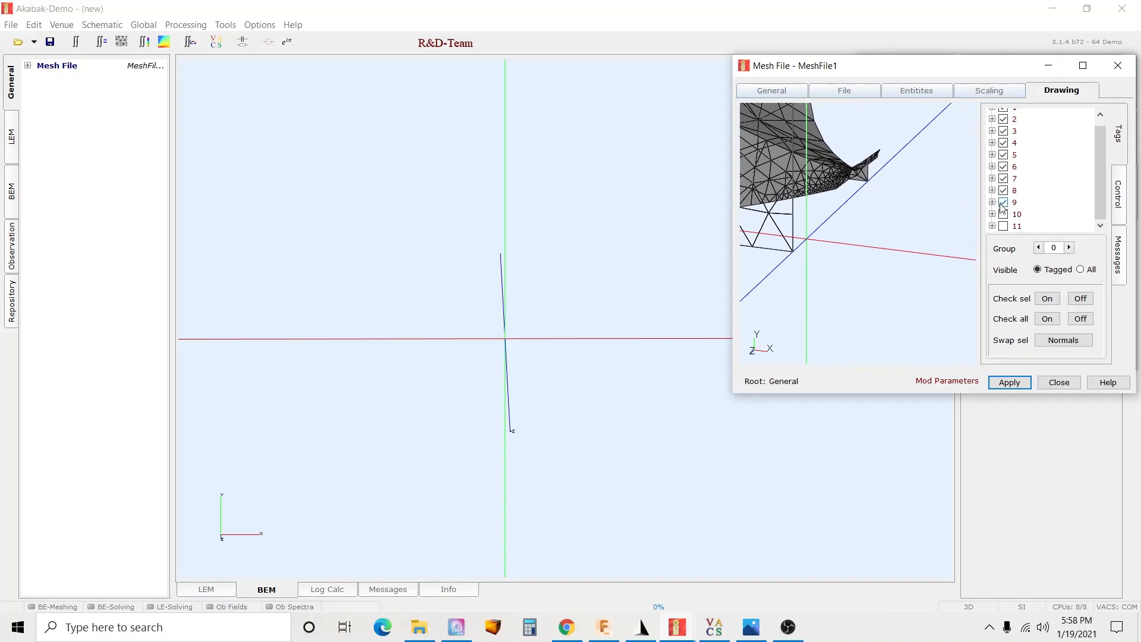
pyautogui.scroll(-2, 890, 186)
pyautogui.scroll(-2, 923, 215)
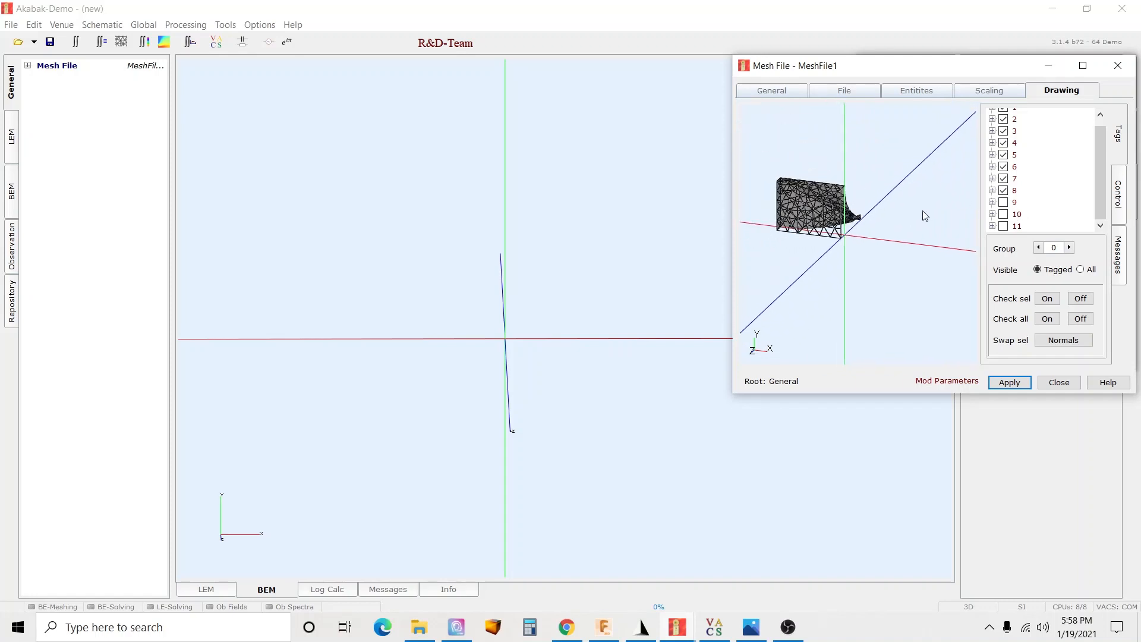
pyautogui.scroll(2, 923, 215)
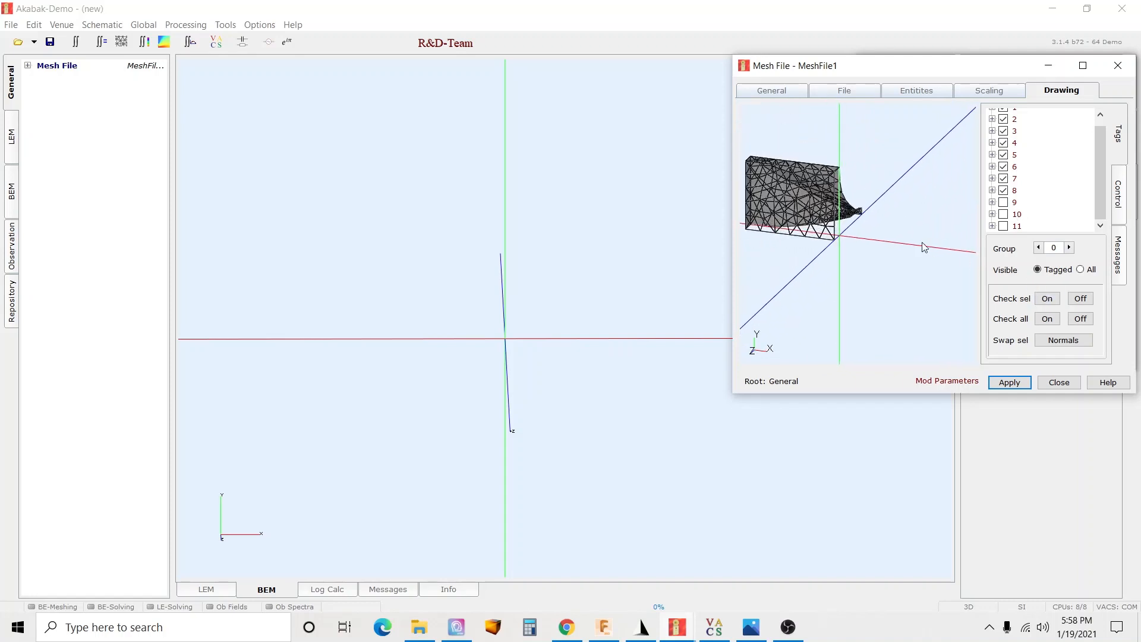
pyautogui.click(1010, 383)
pyautogui.click(1056, 385)
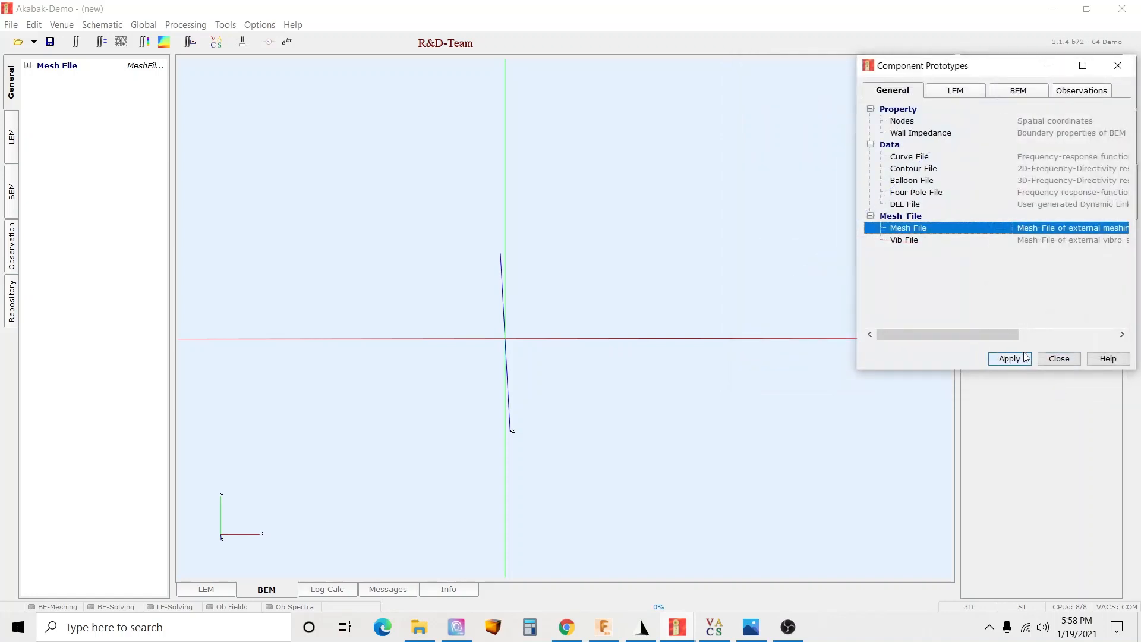
pyautogui.click(1058, 358)
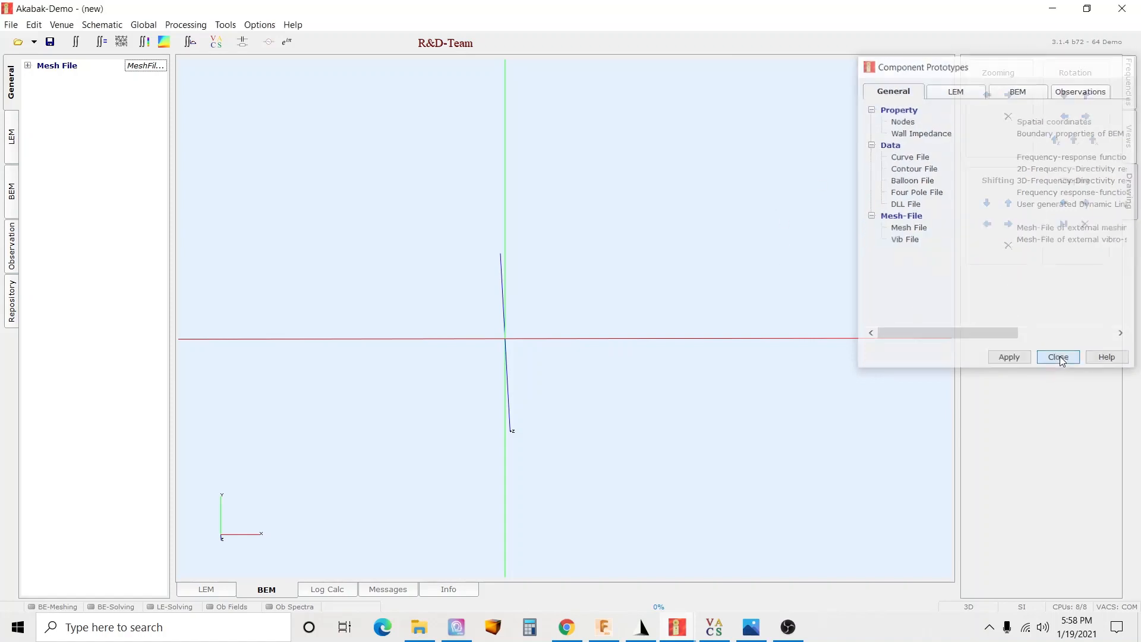
# Add a SUBDOMAIN component to the BEM components, keeping its domain type as Interior
pyautogui.click(11, 191)
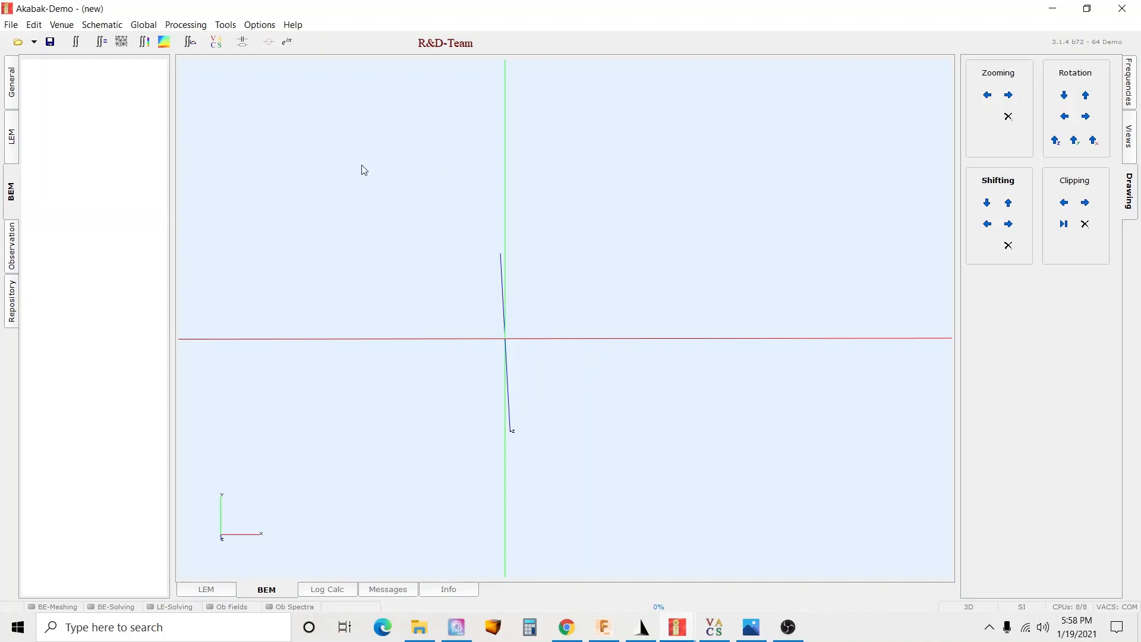
pyautogui.doubleClick(117, 94)
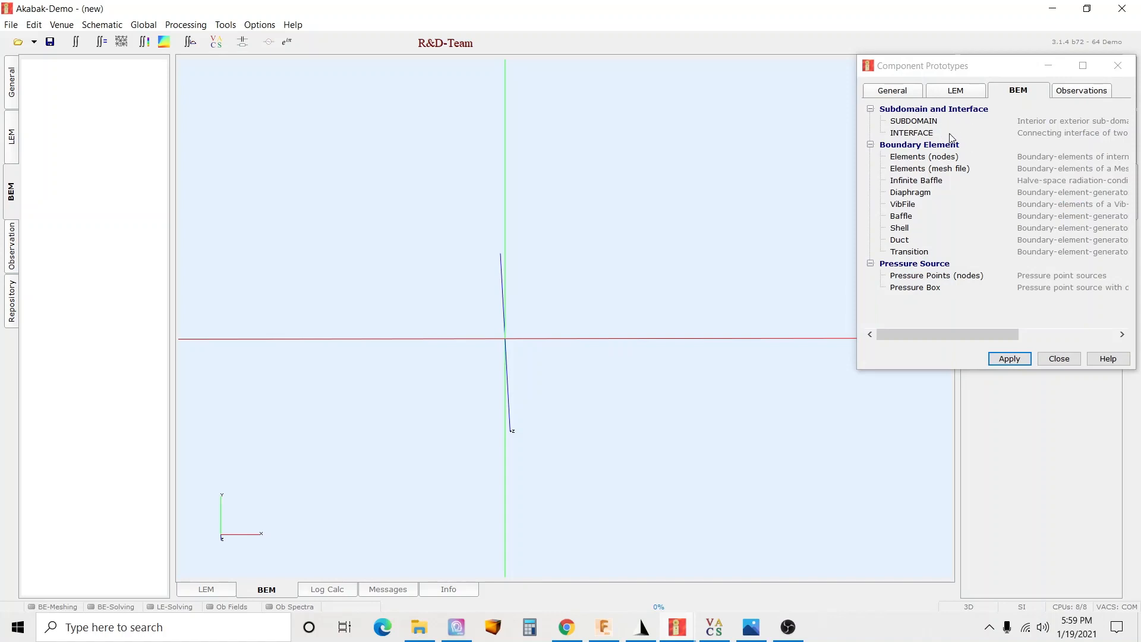
pyautogui.doubleClick(915, 121)
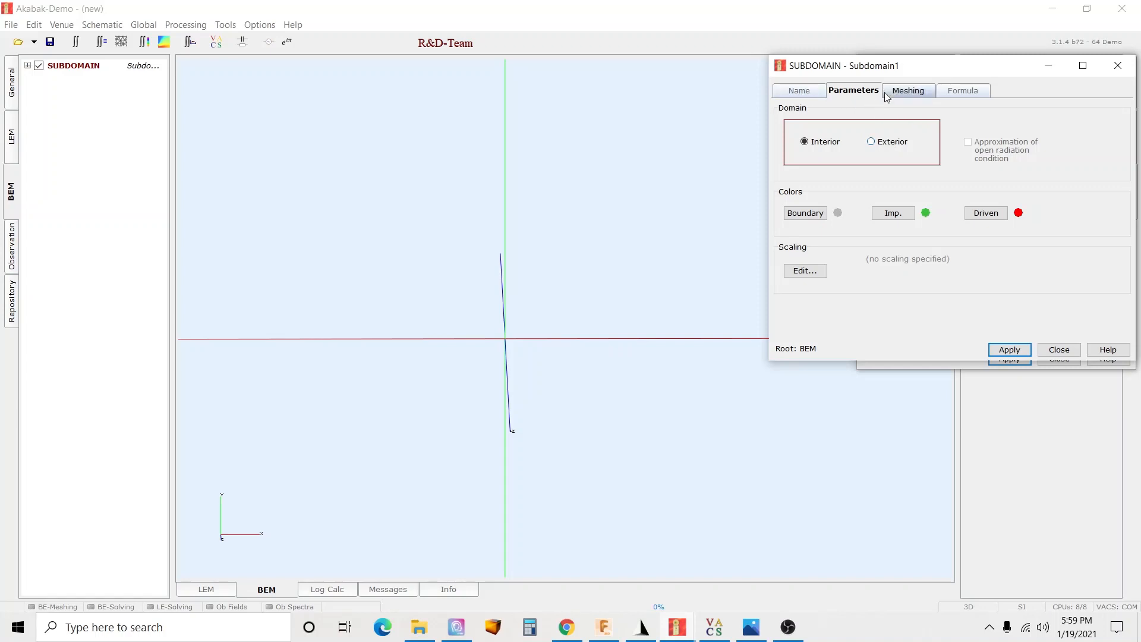
pyautogui.click(1060, 350)
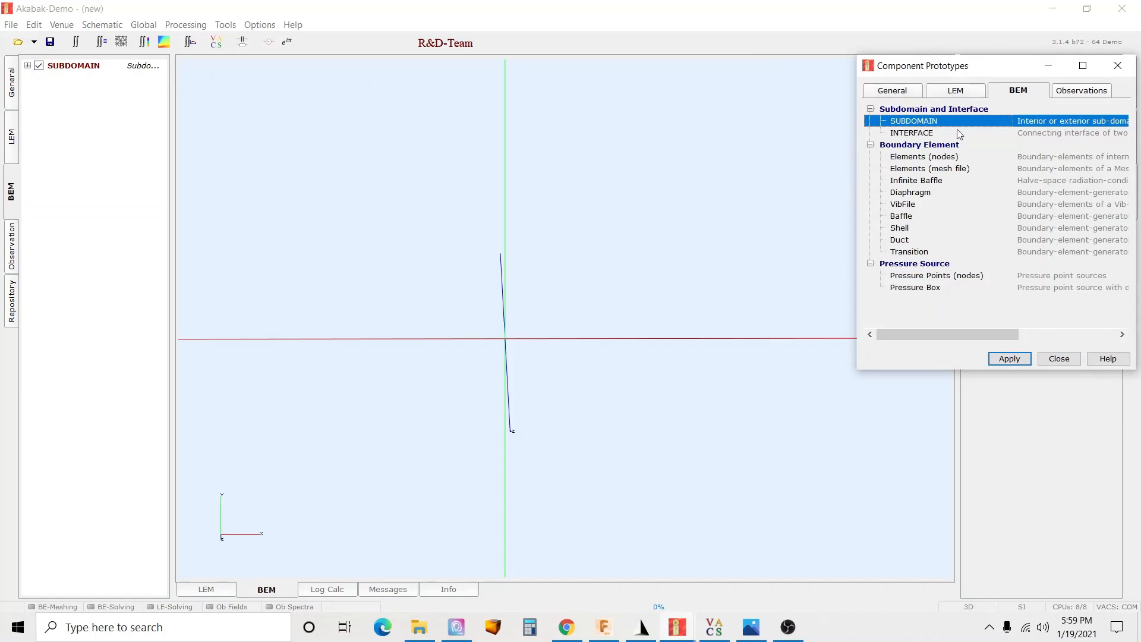
# Add a second SUBDOMAIN component and set its domain type to Exterior
pyautogui.doubleClick(920, 123)
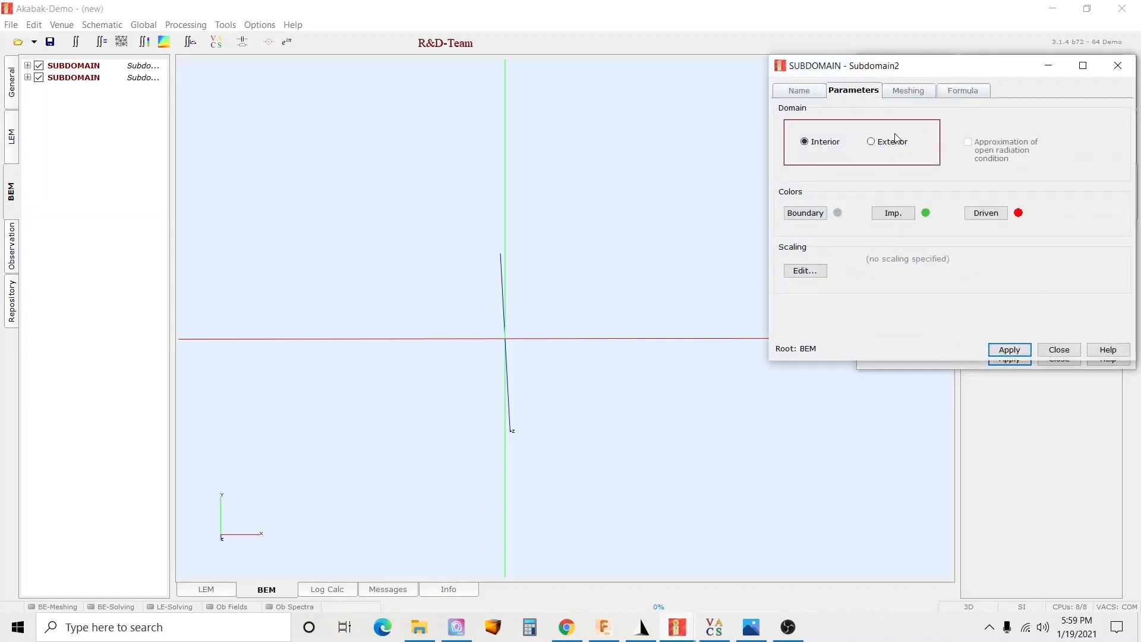
pyautogui.click(871, 141)
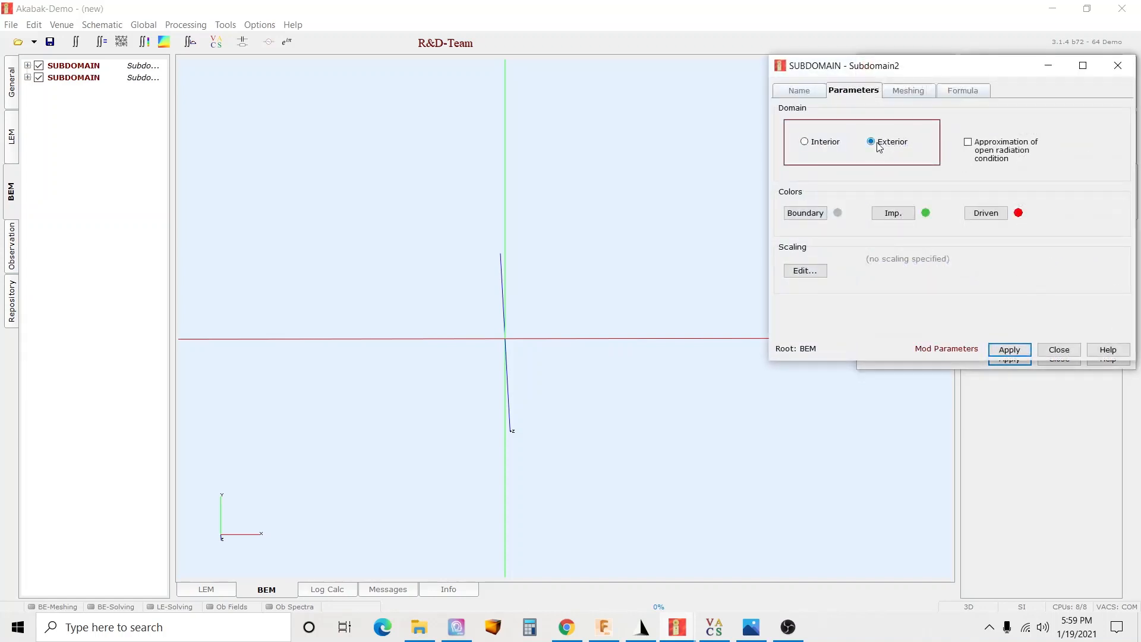
pyautogui.click(1009, 349)
pyautogui.click(1058, 349)
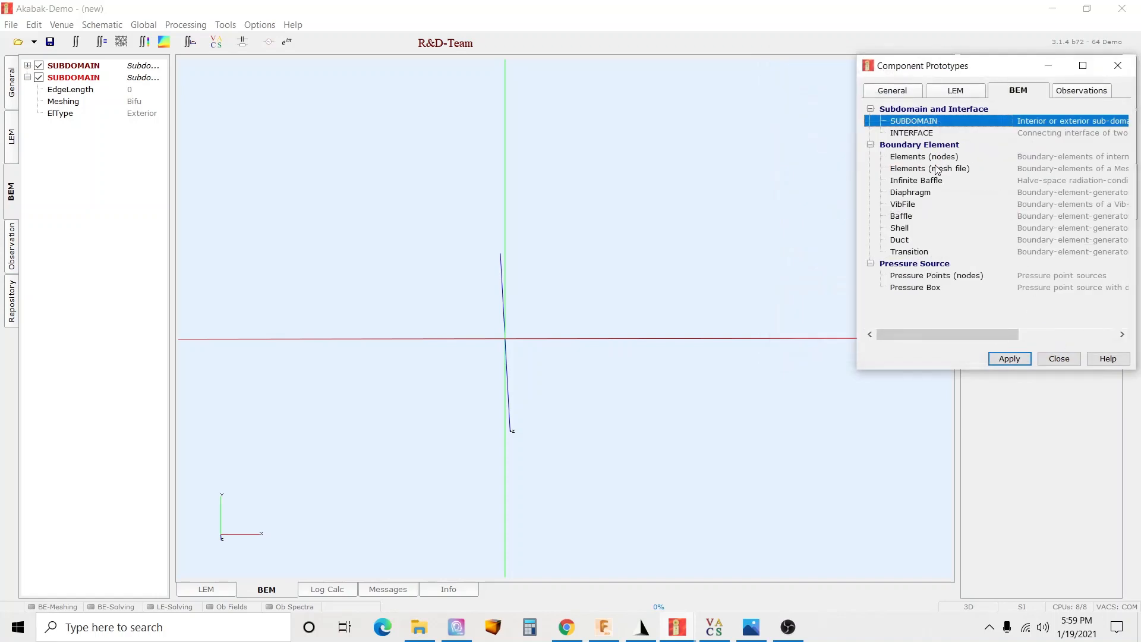
# Add an INTERFACE component that connects Subdomain1 as the first subdomain to Subdomain2 as the second
pyautogui.doubleClick(915, 133)
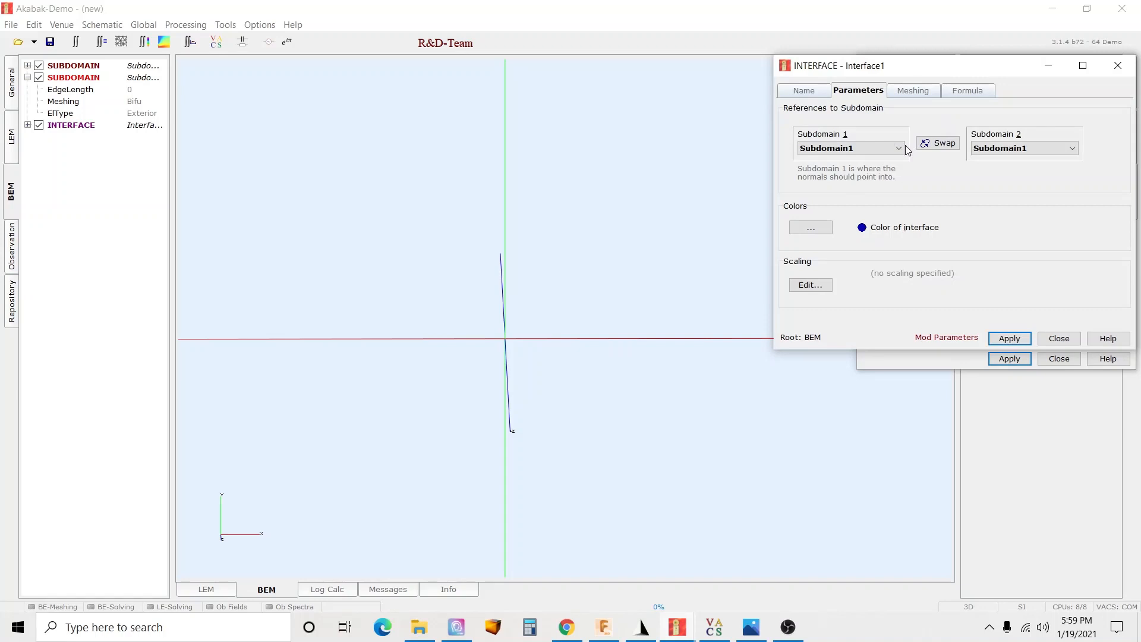
pyautogui.click(1008, 149)
pyautogui.click(1004, 169)
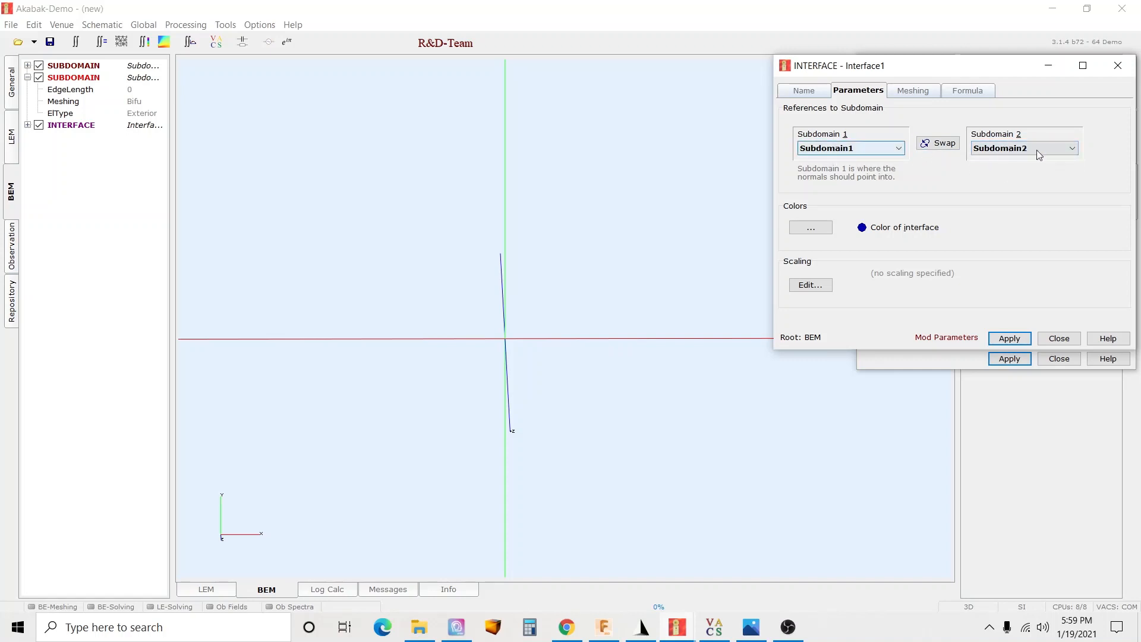
pyautogui.click(1013, 338)
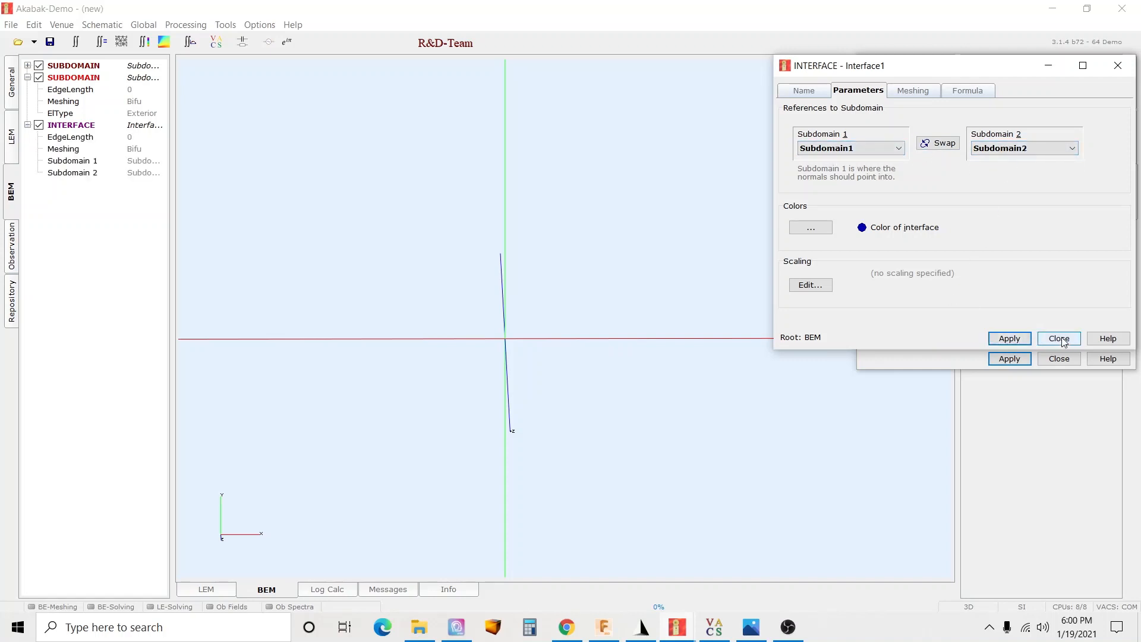
pyautogui.click(1060, 339)
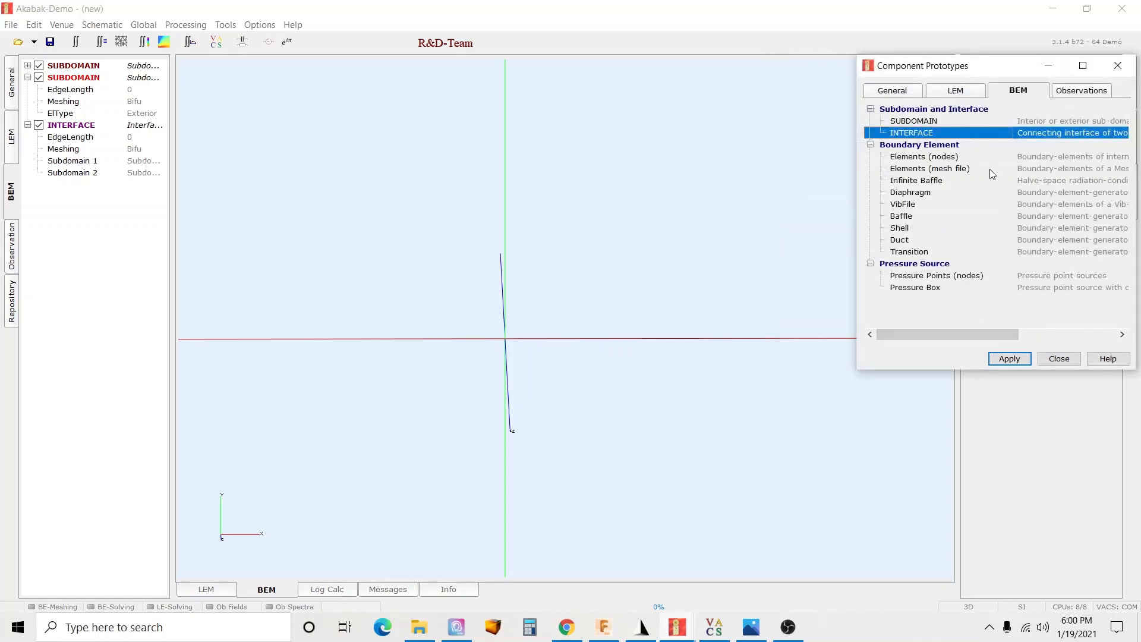
# Add an Elements (mesh file) component and assign it to Subdomain1
pyautogui.doubleClick(957, 172)
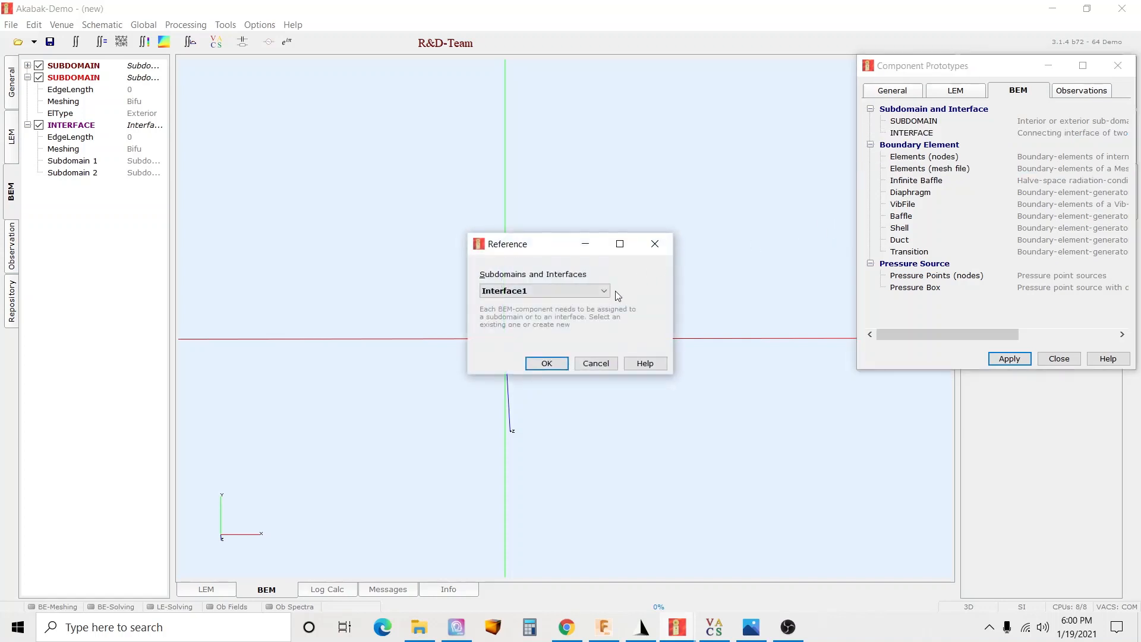
pyautogui.click(568, 294)
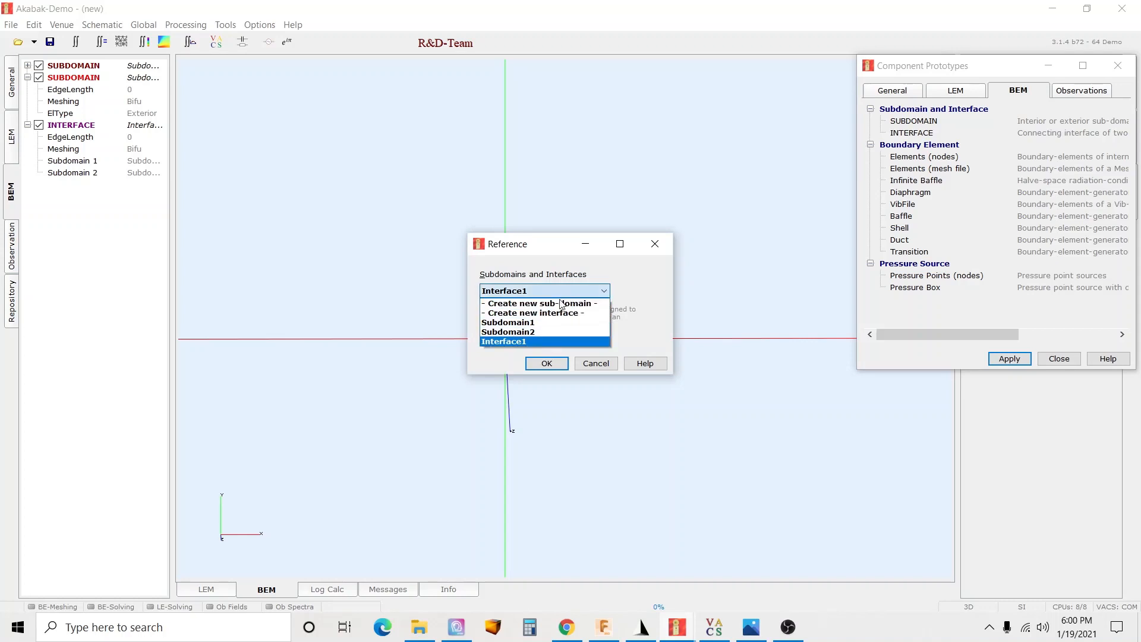
pyautogui.click(541, 323)
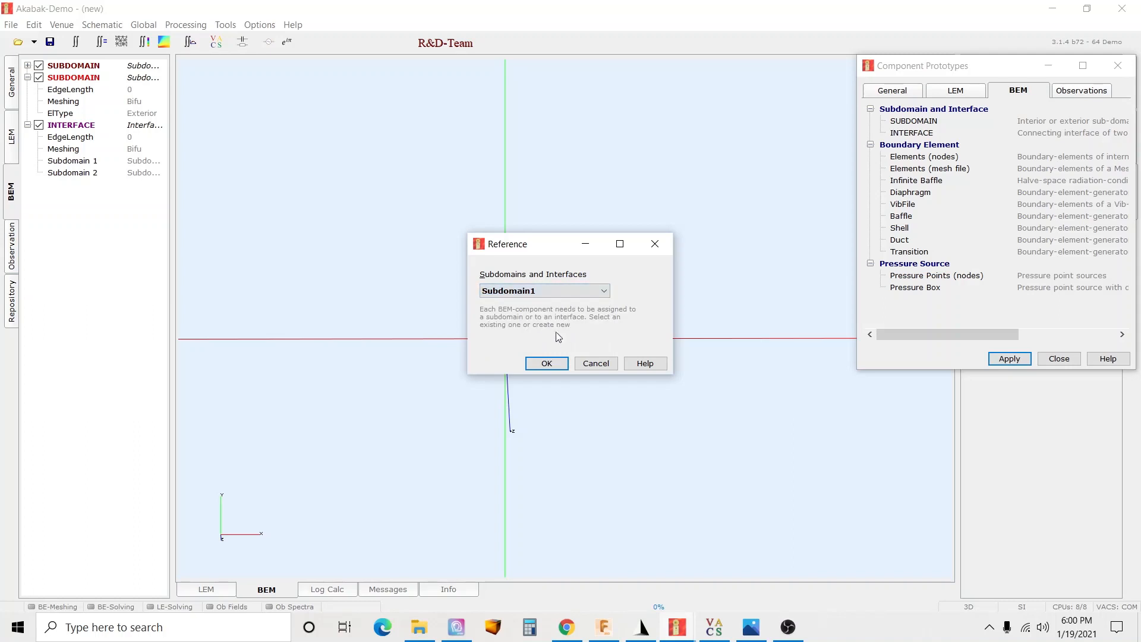
pyautogui.click(556, 364)
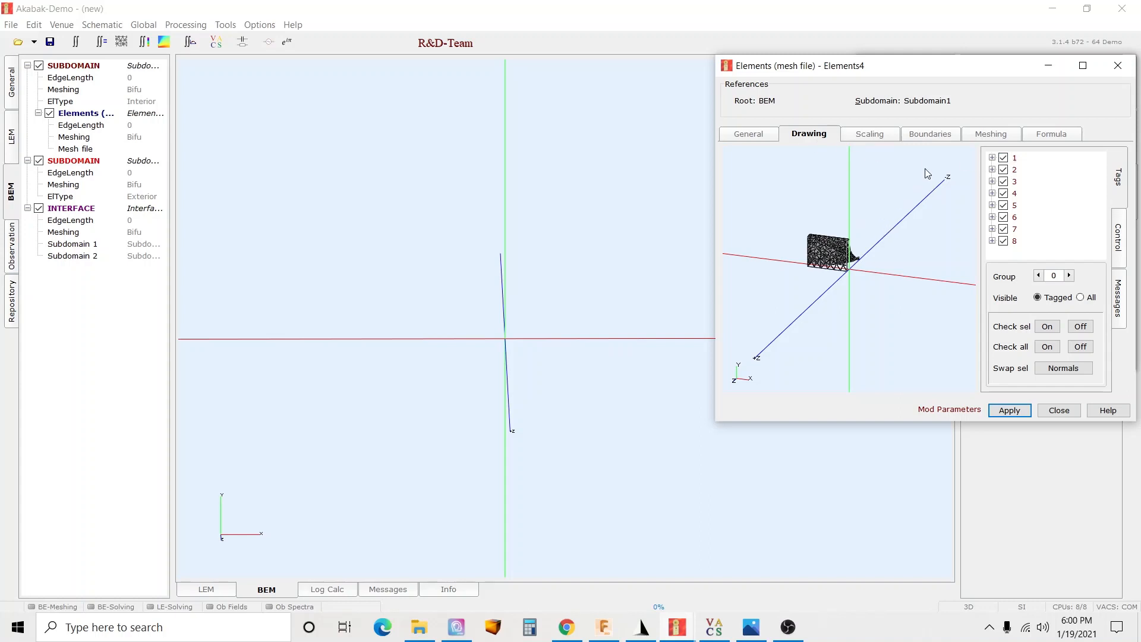
# Exclude tags 2 through 8 from the new elements component, keeping only tag 1
pyautogui.click(1003, 169)
pyautogui.click(1004, 182)
pyautogui.click(1004, 193)
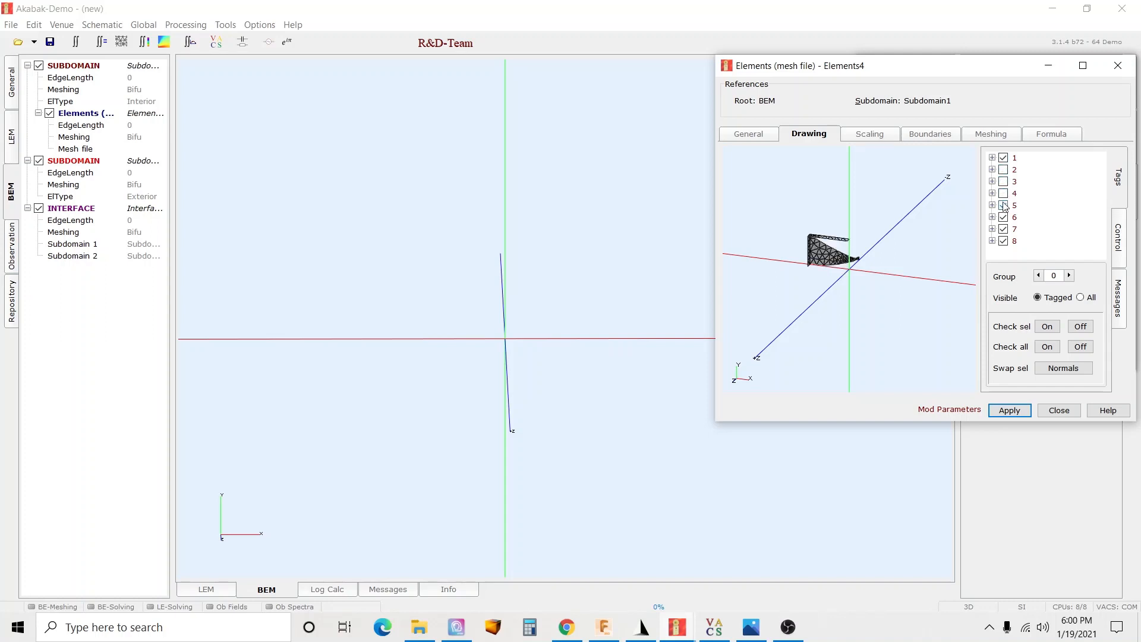
pyautogui.click(1003, 205)
pyautogui.click(1004, 216)
pyautogui.click(1004, 229)
pyautogui.click(1003, 241)
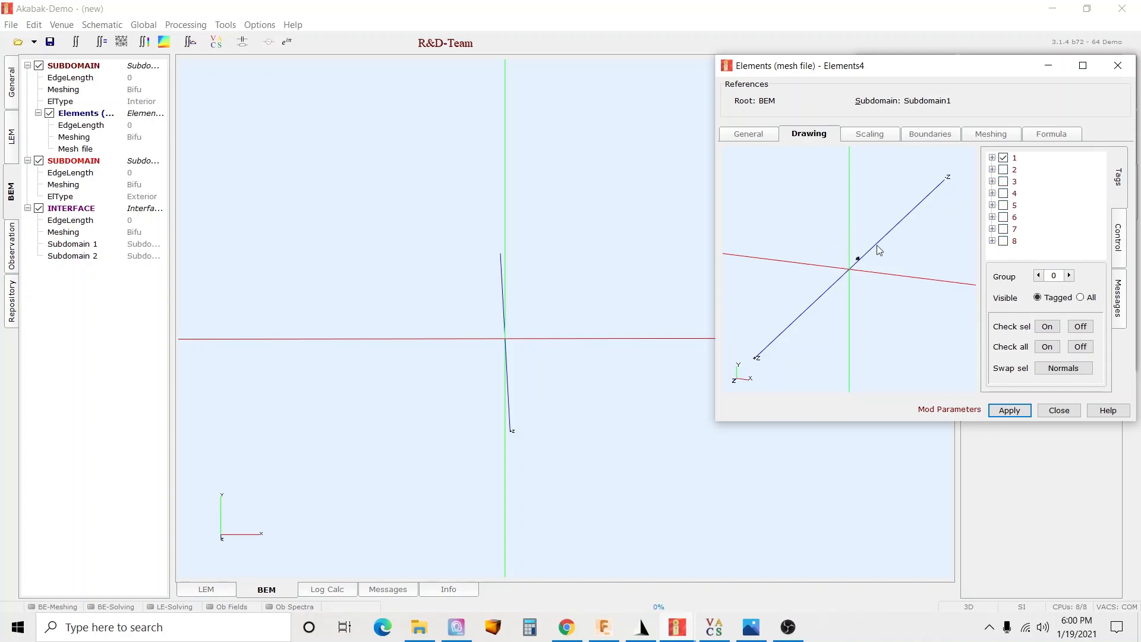
# Swap the normals of the tag 1 elements back and forth to check which way they point
pyautogui.moveTo(849, 246)
pyautogui.mouseDown()
pyautogui.moveTo(880, 245)
pyautogui.moveTo(847, 248)
pyautogui.moveTo(851, 186)
pyautogui.moveTo(943, 268)
pyautogui.moveTo(856, 242)
pyautogui.moveTo(891, 296)
pyautogui.moveTo(911, 275)
pyautogui.moveTo(908, 298)
pyautogui.moveTo(917, 290)
pyautogui.moveTo(890, 275)
pyautogui.mouseUp()
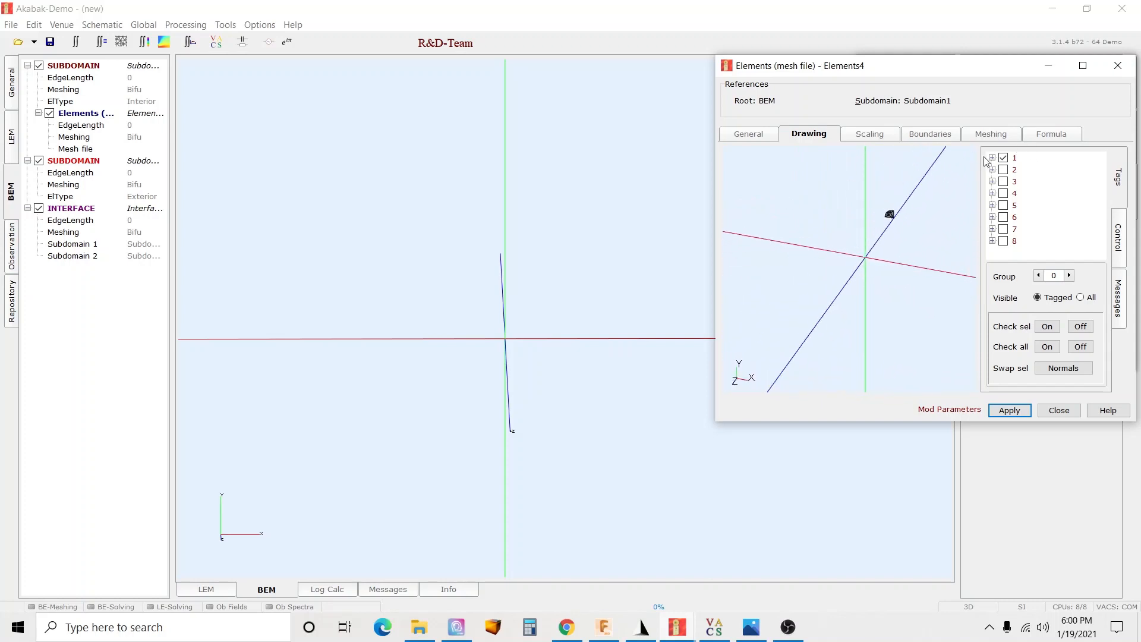
pyautogui.moveTo(878, 218); pyautogui.dragTo(893, 206)
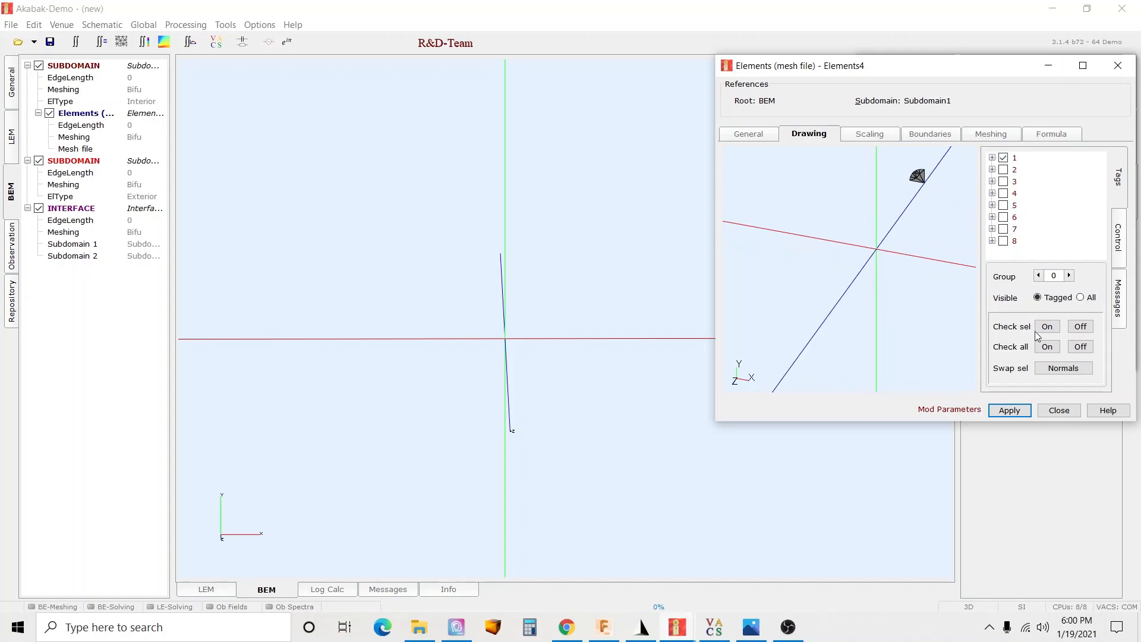
pyautogui.click(1056, 369)
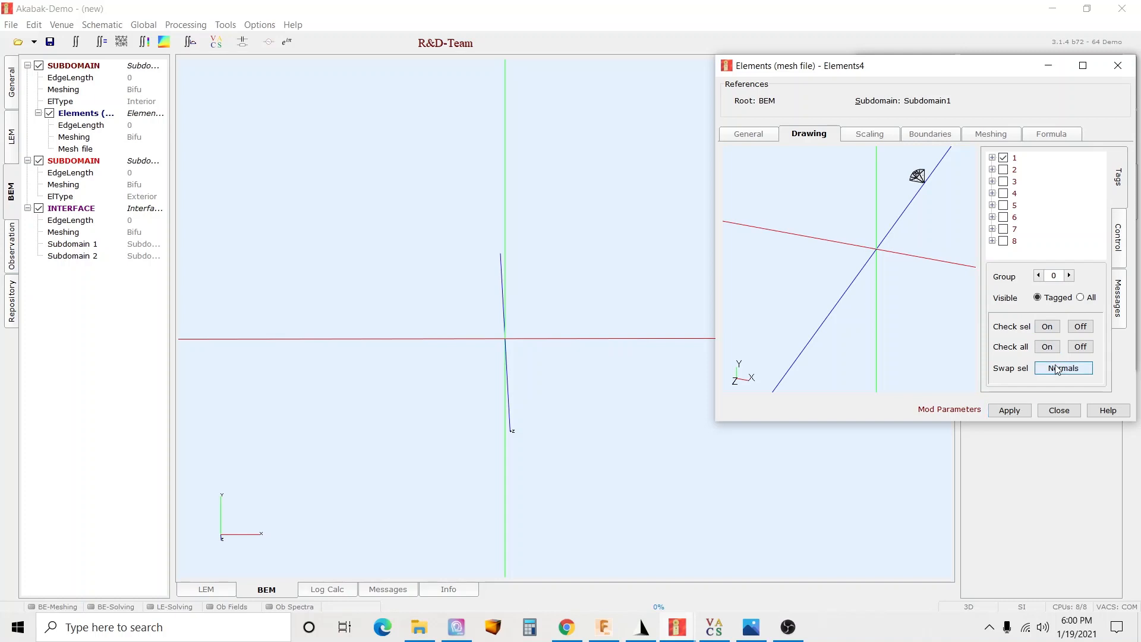
pyautogui.click(1057, 369)
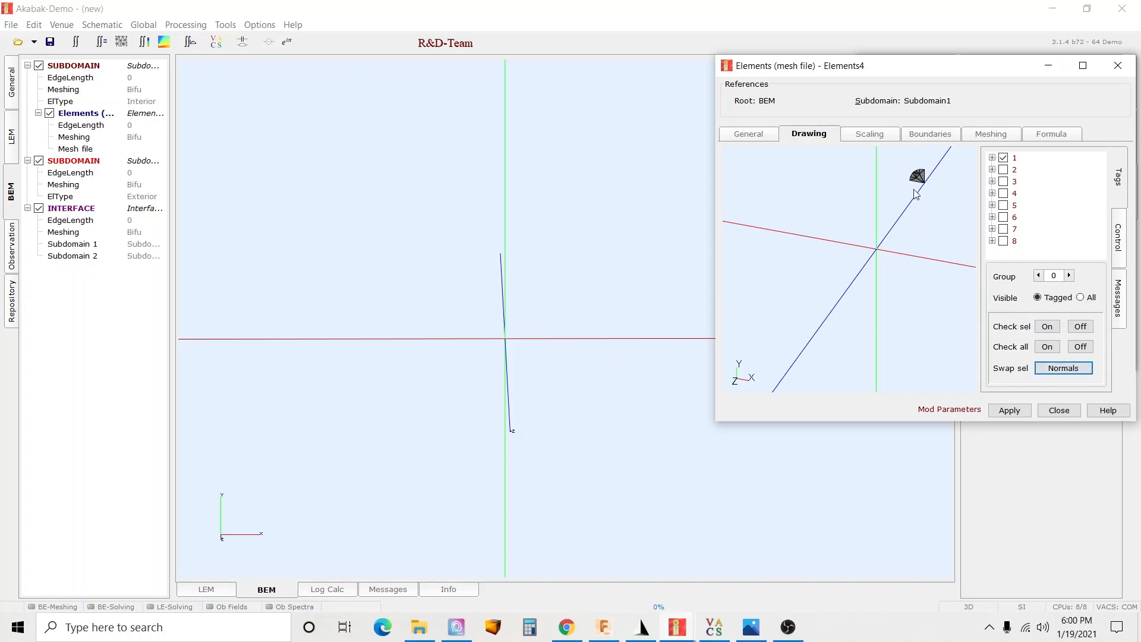
pyautogui.click(1057, 369)
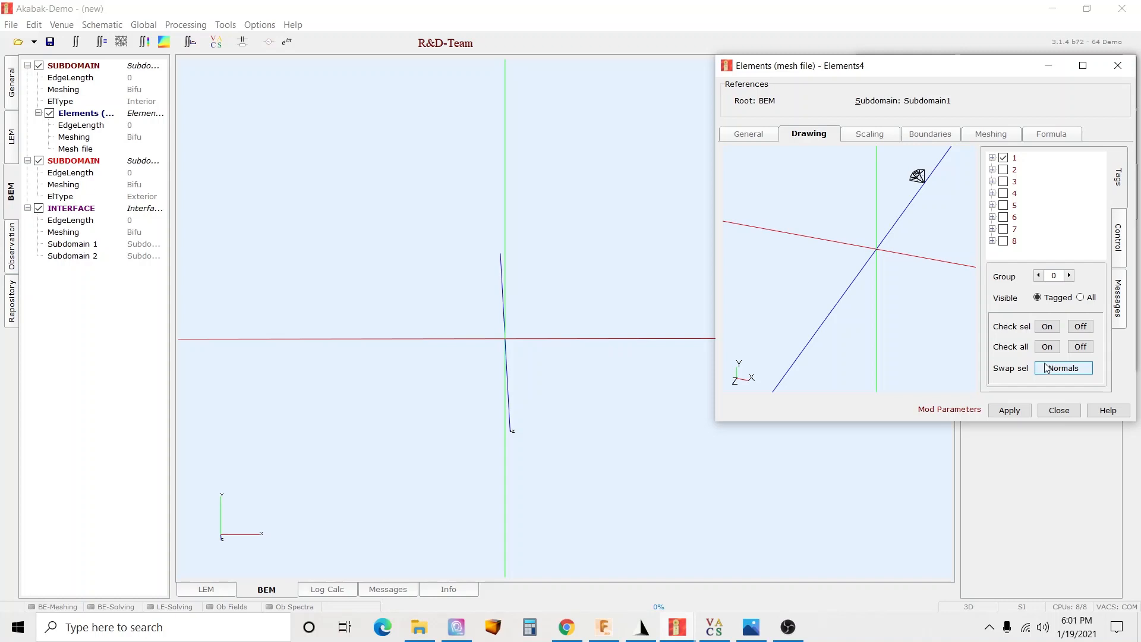
pyautogui.click(1056, 369)
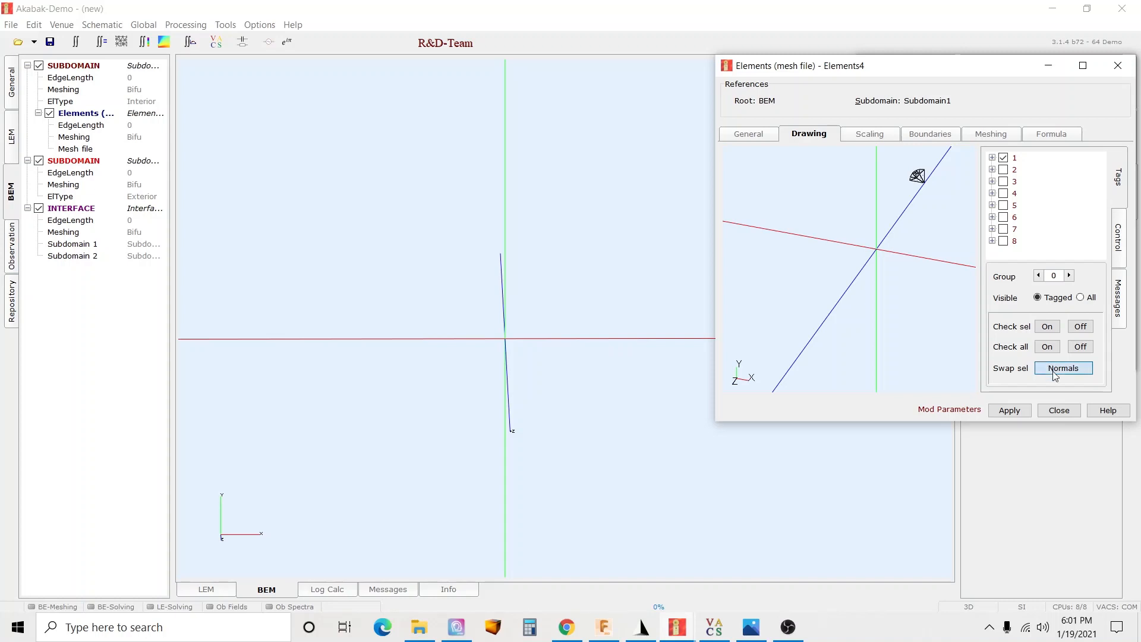
# Apply the tag 1 elements to the model and set their boundary type to Driven
pyautogui.click(1020, 413)
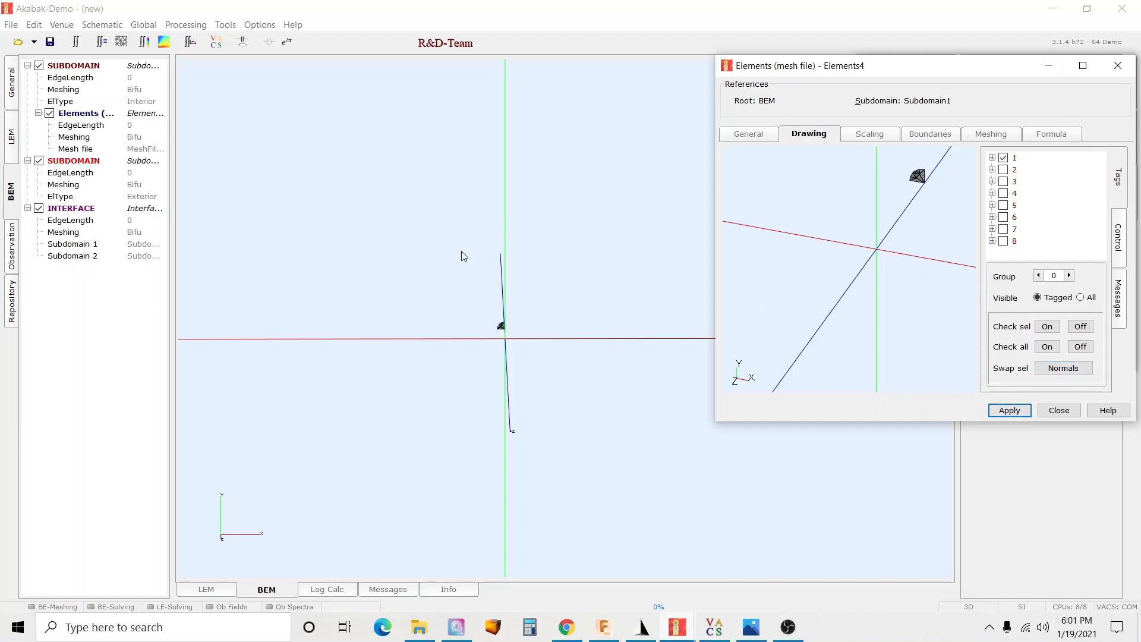
pyautogui.scroll(6, 443, 359)
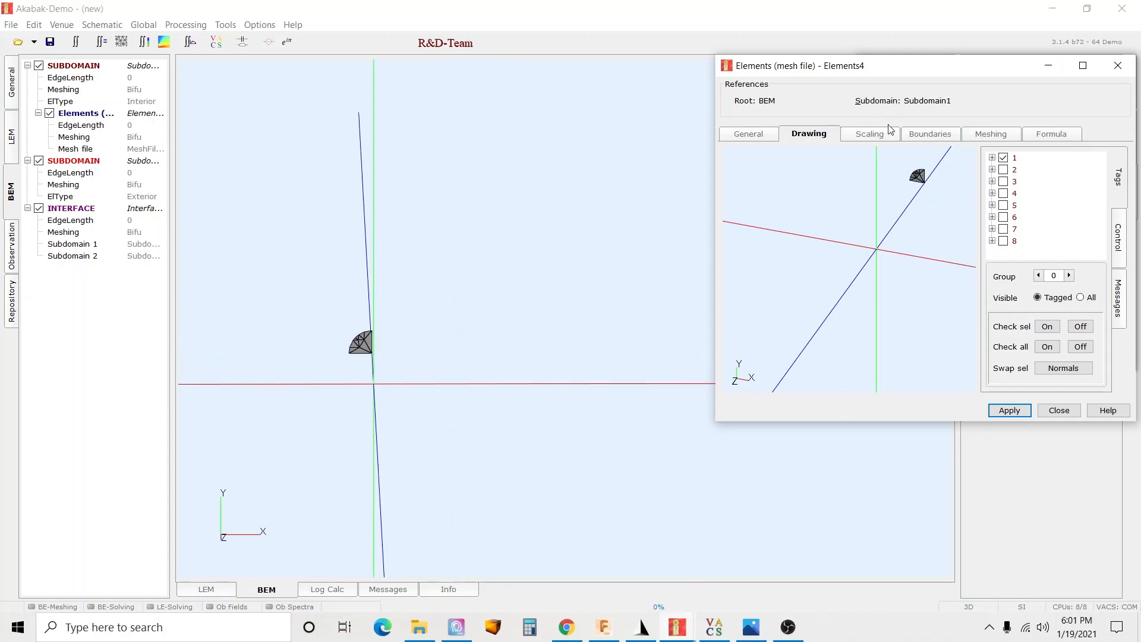
pyautogui.click(930, 134)
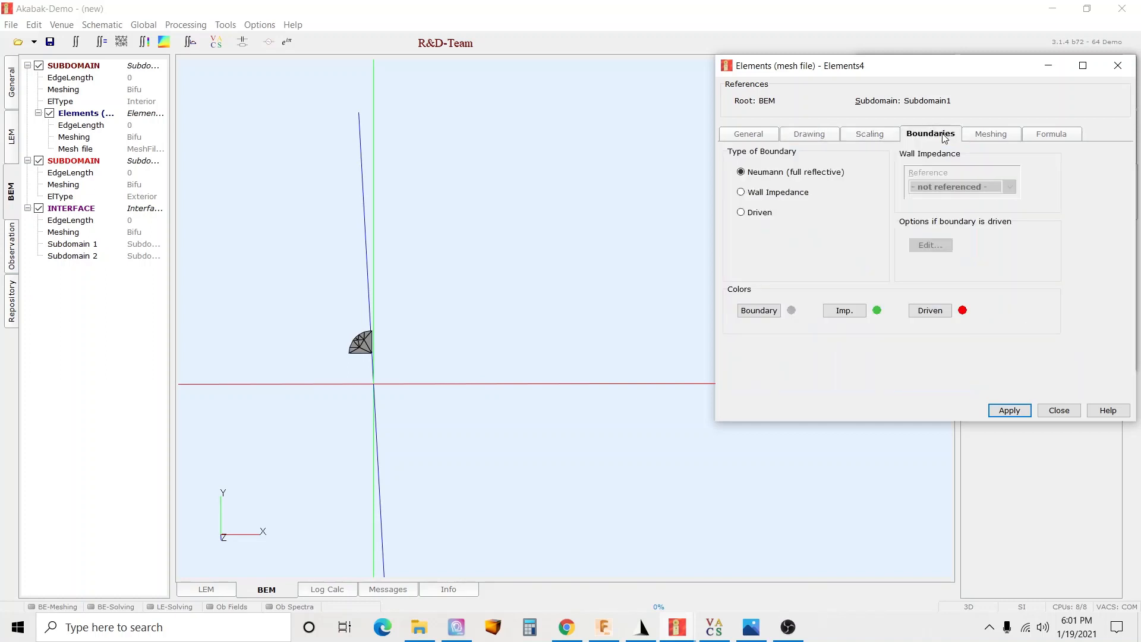
pyautogui.click(758, 215)
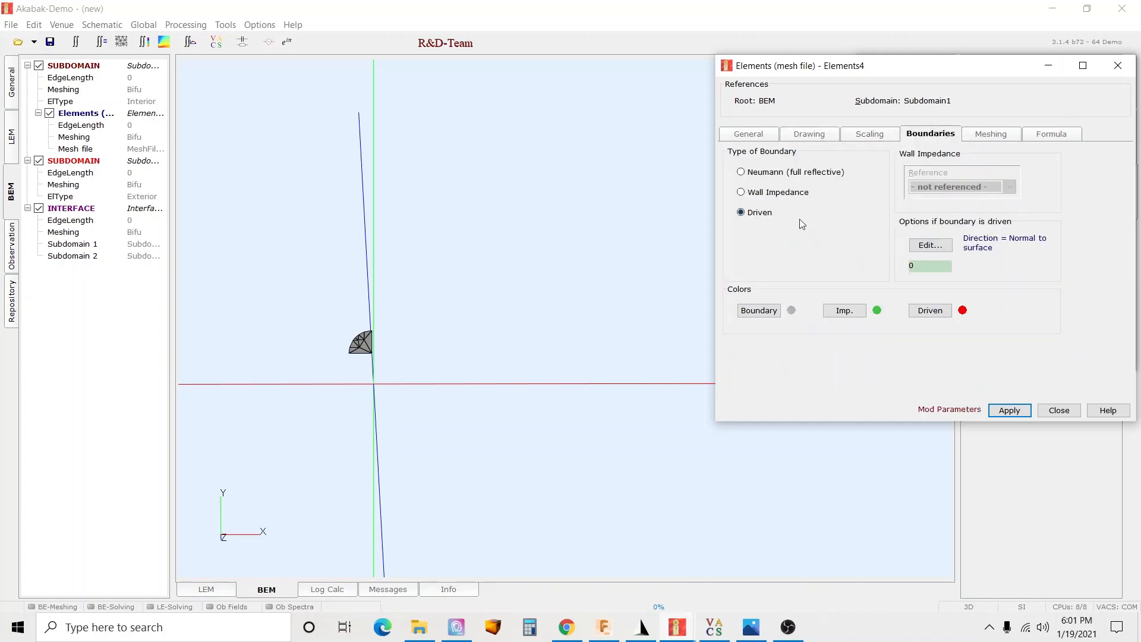
pyautogui.click(1009, 409)
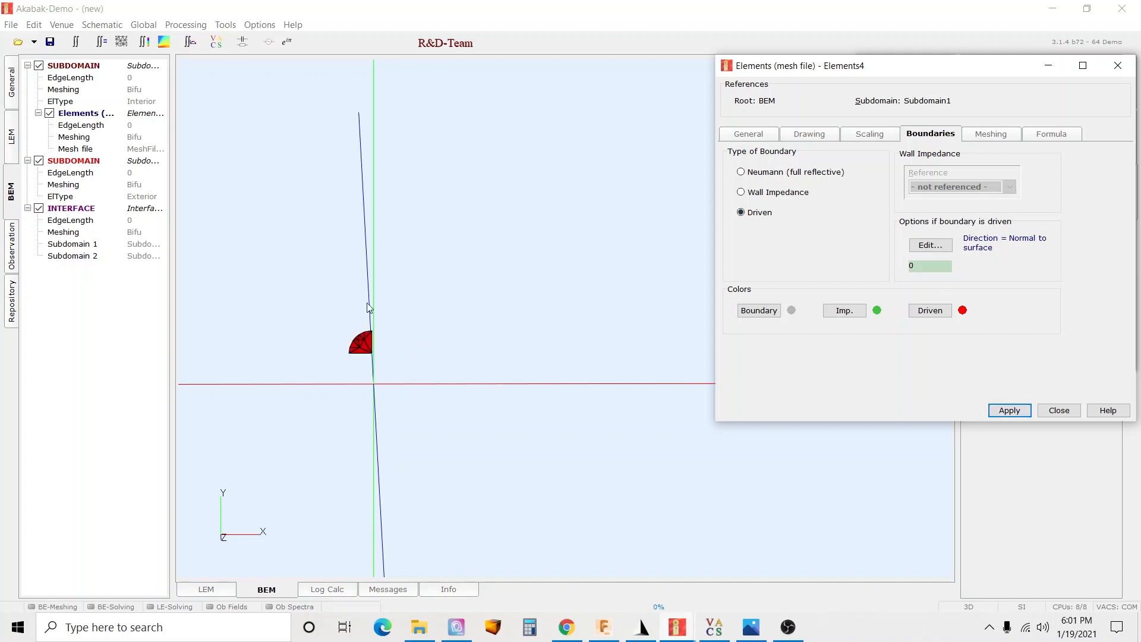
pyautogui.click(1055, 412)
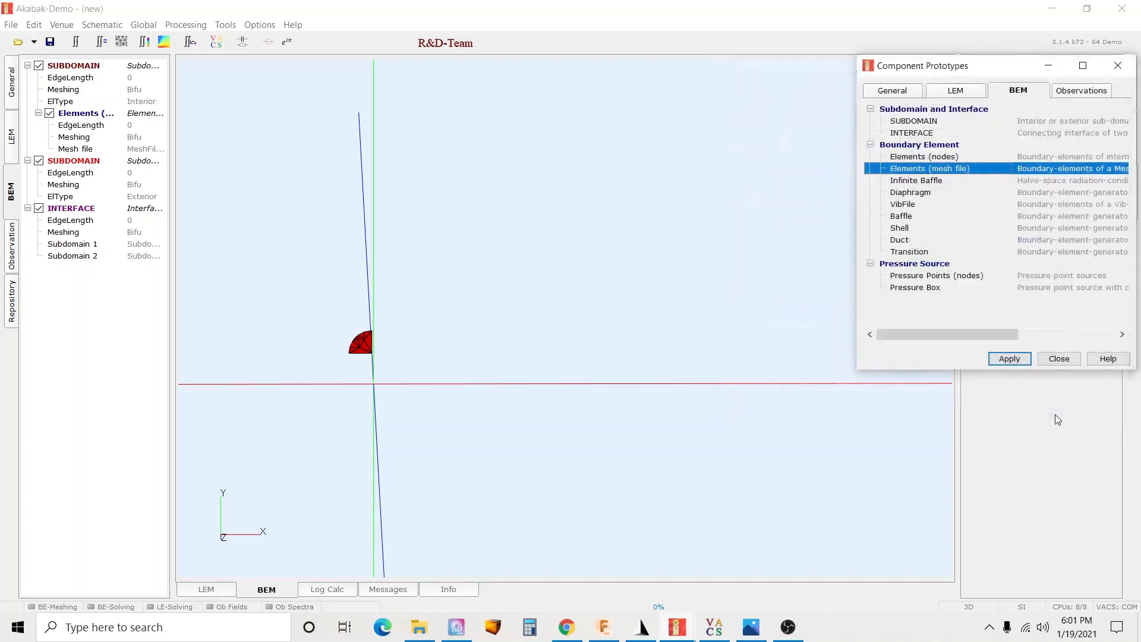
# Add a second Elements (mesh file) component and assign it to Subdomain1
pyautogui.doubleClick(946, 169)
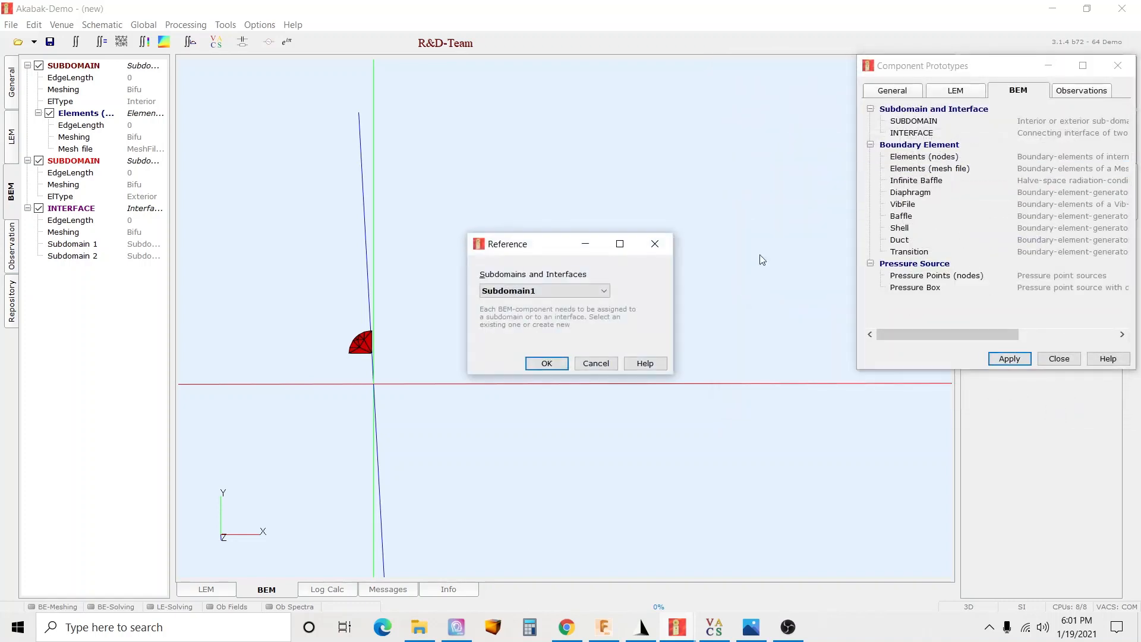
pyautogui.click(547, 364)
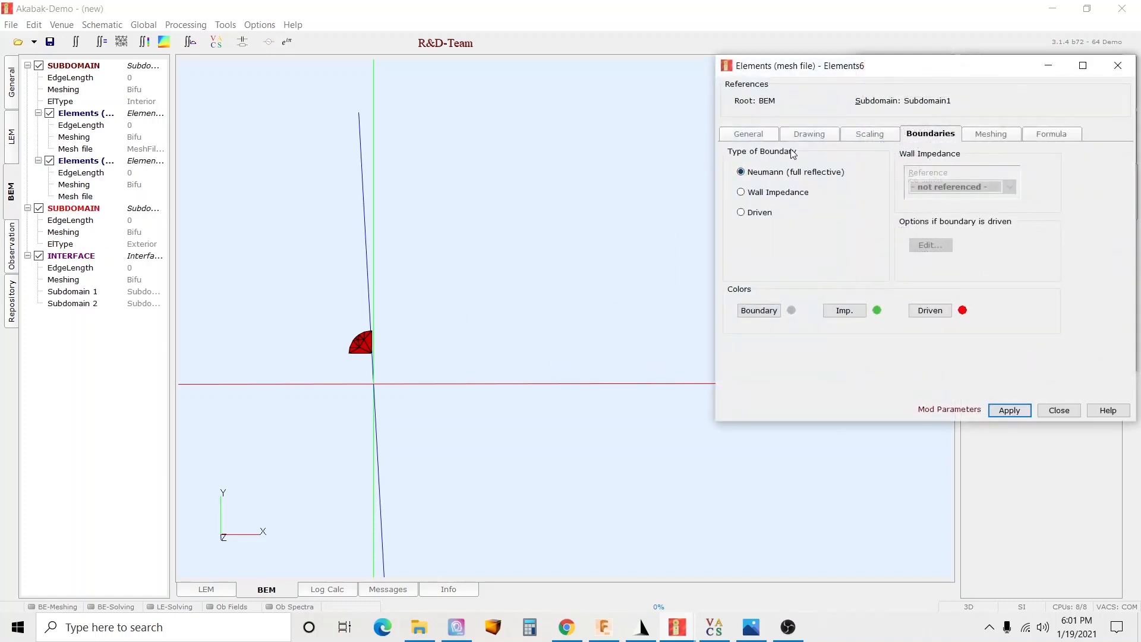
# Exclude tags 1, 2, 7 and 8 from the second Subdomain1 elements component, keeping tags 3 through 6, and apply it
pyautogui.click(808, 137)
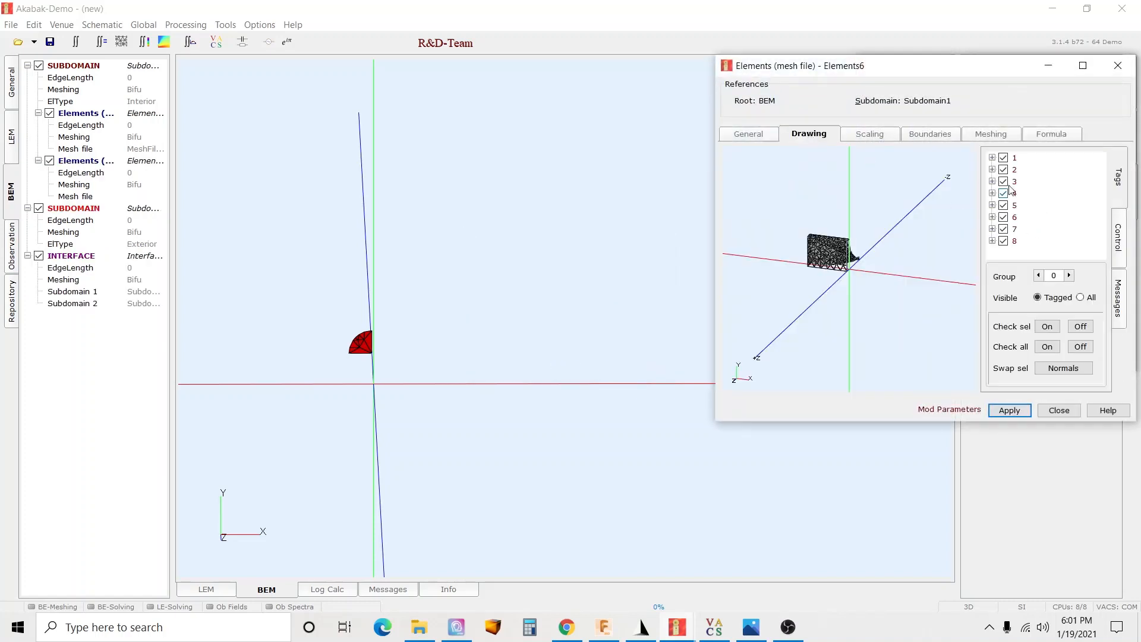
pyautogui.click(1003, 157)
pyautogui.click(1003, 229)
pyautogui.click(1003, 240)
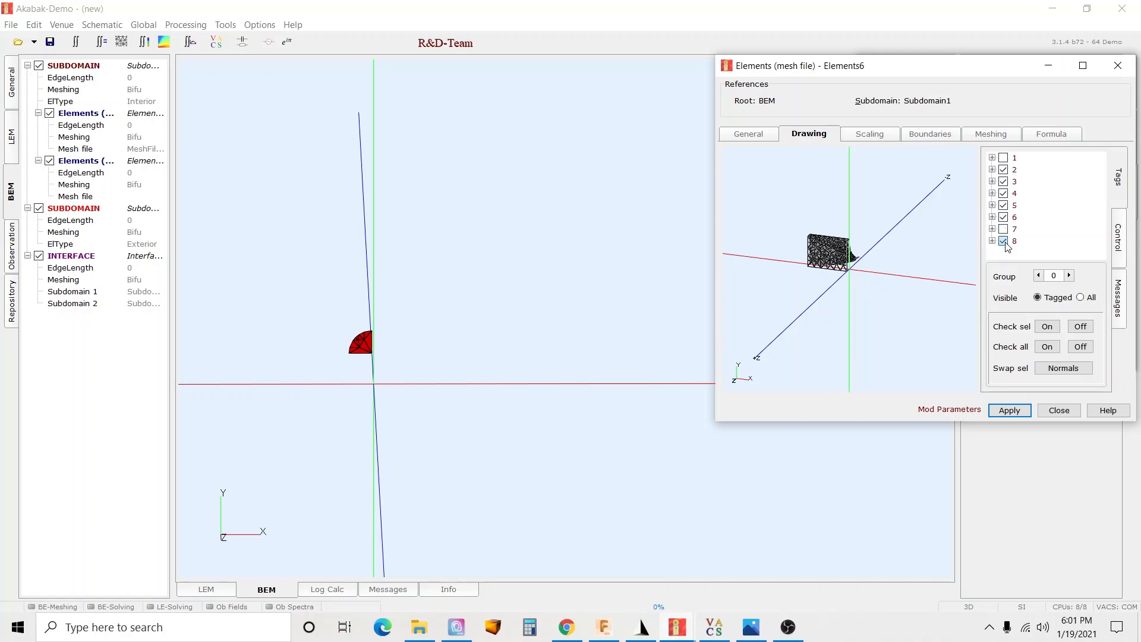
pyautogui.click(1003, 170)
pyautogui.scroll(6, 847, 275)
pyautogui.moveTo(847, 274)
pyautogui.mouseDown()
pyautogui.moveTo(799, 278)
pyautogui.moveTo(839, 224)
pyautogui.moveTo(830, 264)
pyautogui.moveTo(910, 244)
pyautogui.moveTo(846, 254)
pyautogui.moveTo(844, 274)
pyautogui.mouseUp()
pyautogui.scroll(4, 831, 264)
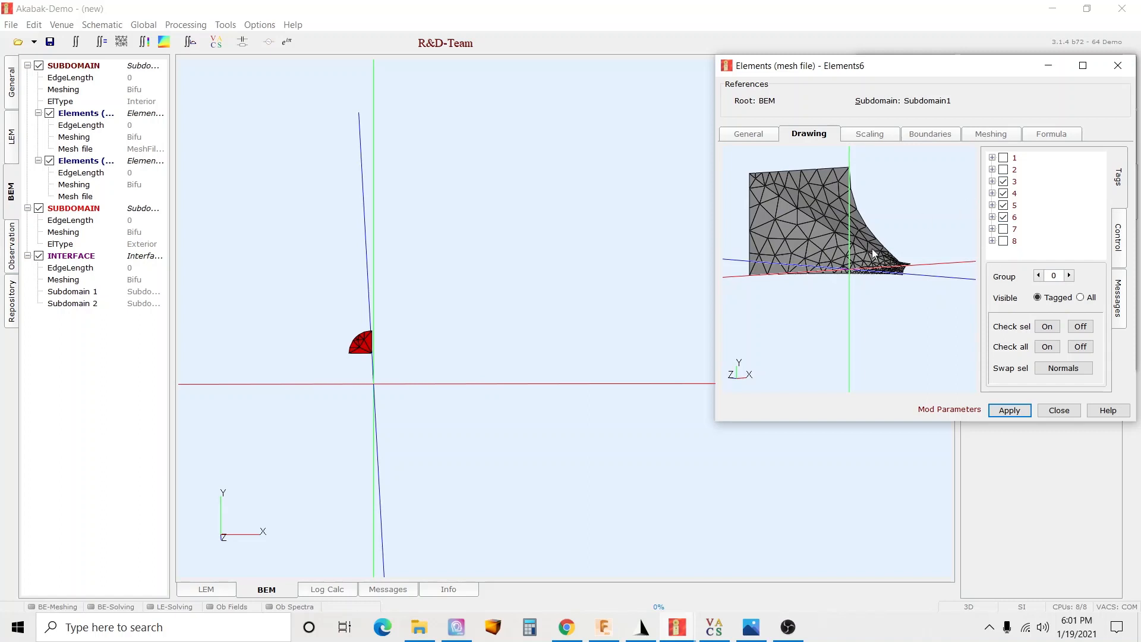
pyautogui.moveTo(889, 288)
pyautogui.mouseDown()
pyautogui.moveTo(874, 245)
pyautogui.moveTo(925, 169)
pyautogui.moveTo(846, 262)
pyautogui.mouseUp()
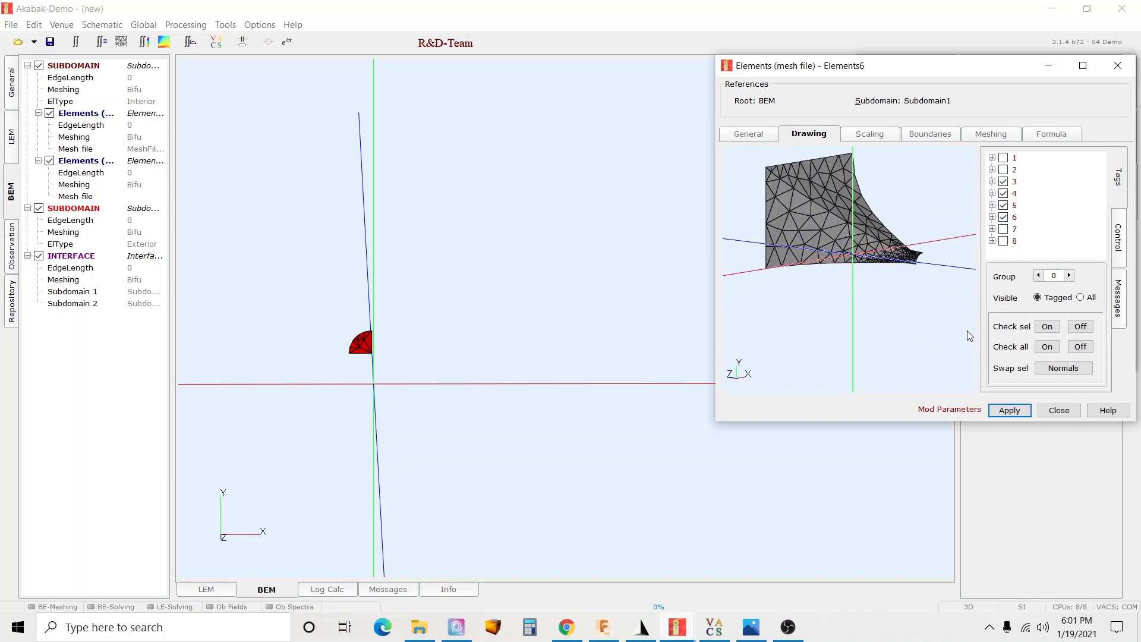
pyautogui.scroll(-3, 964, 336)
pyautogui.click(1010, 412)
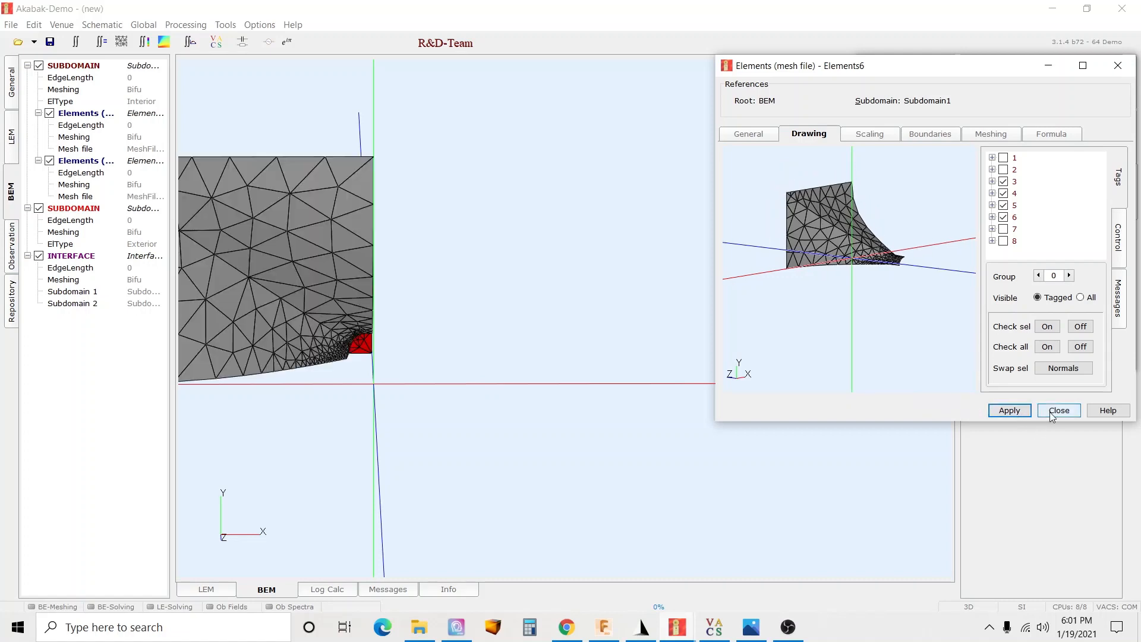
pyautogui.scroll(-8, 560, 341)
pyautogui.scroll(4, 299, 273)
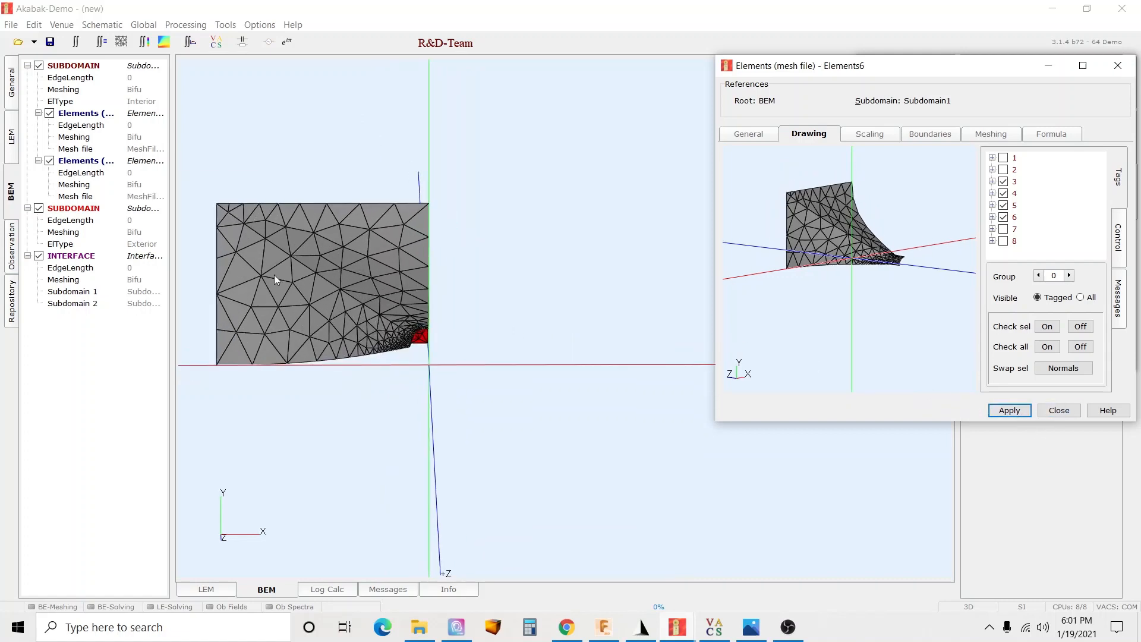
pyautogui.click(1059, 410)
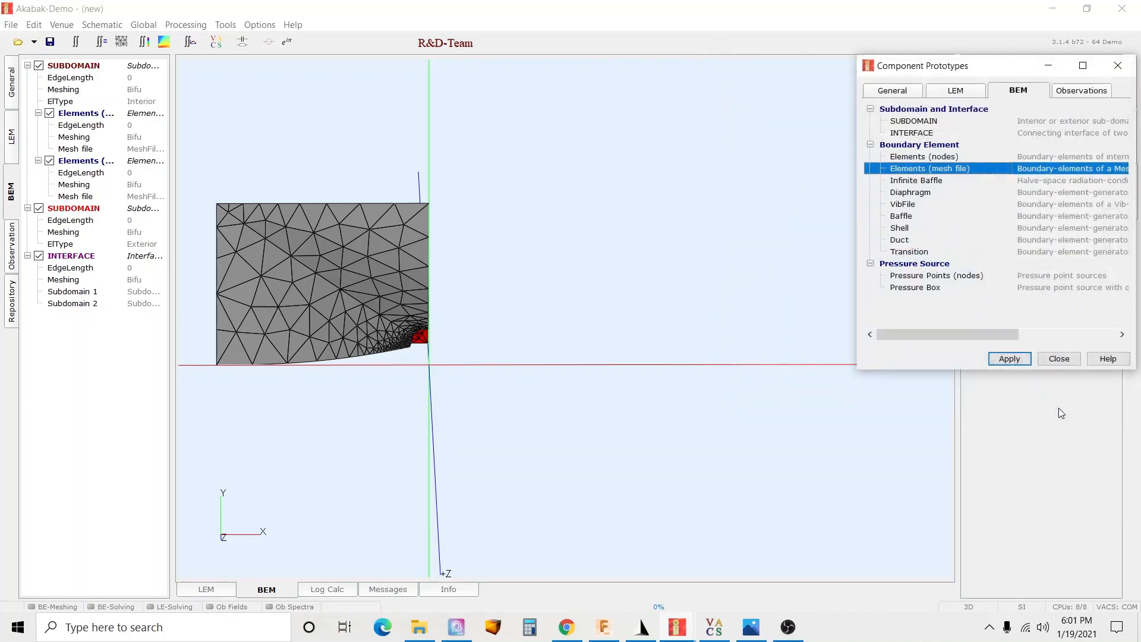
# Add another Elements (mesh file) component and assign it to Interface1
pyautogui.doubleClick(959, 169)
pyautogui.click(583, 294)
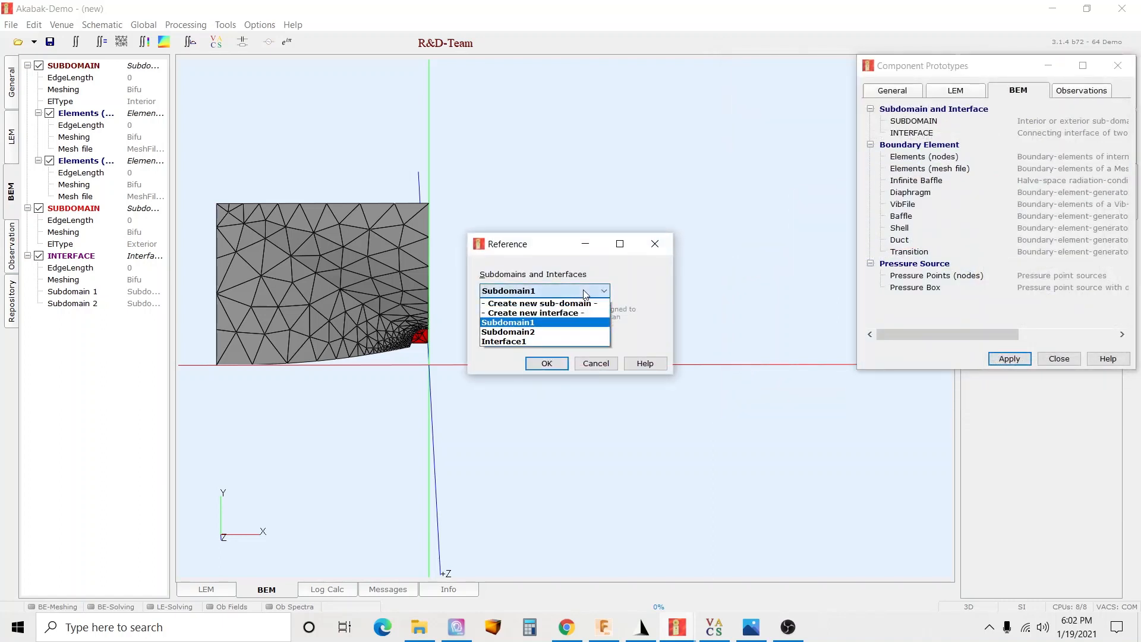
pyautogui.click(569, 341)
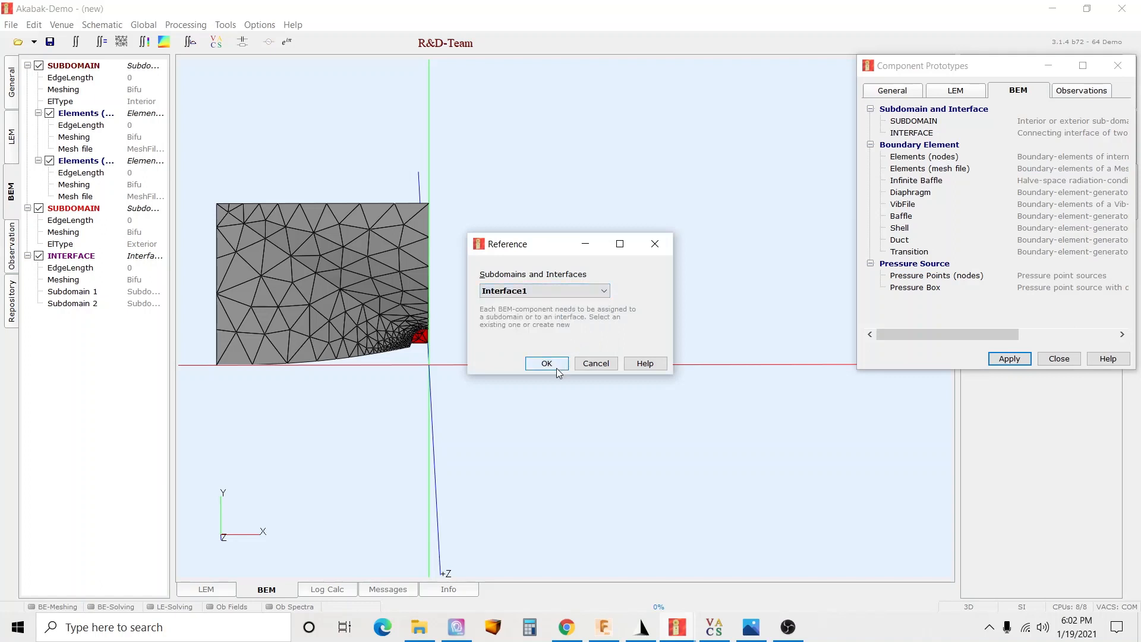
pyautogui.click(558, 368)
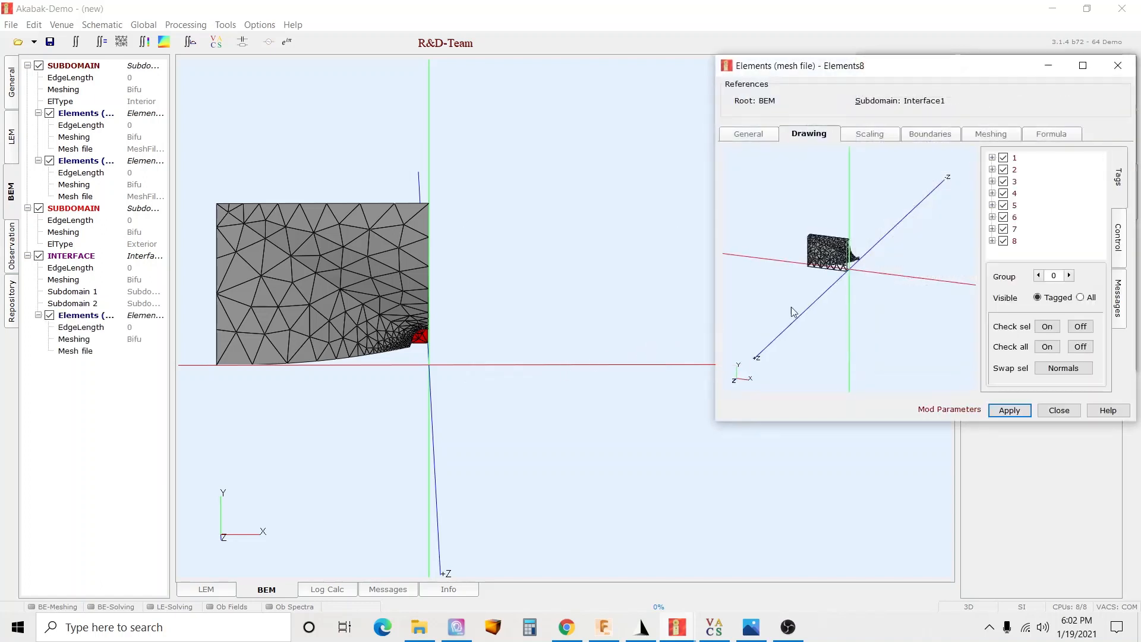
# Limit the Interface1 elements component to tags 2, 7 and 8 by excluding tags 1 and 3 through 6, and apply it
pyautogui.click(1003, 157)
pyautogui.click(1004, 195)
pyautogui.click(1003, 206)
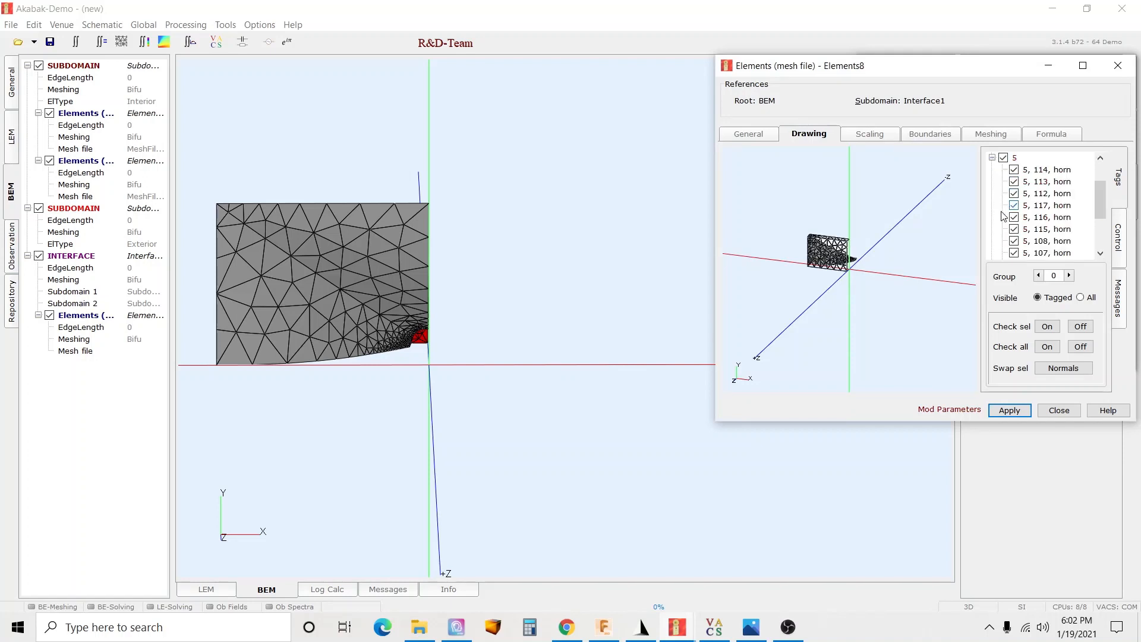
pyautogui.click(991, 158)
pyautogui.click(1003, 205)
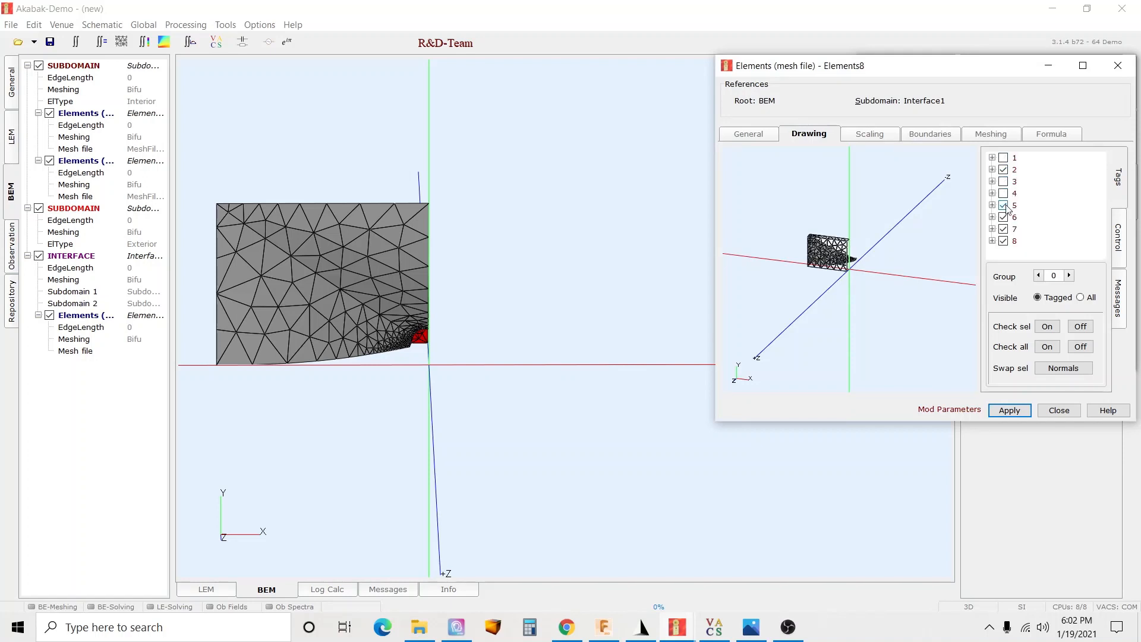
pyautogui.click(1003, 218)
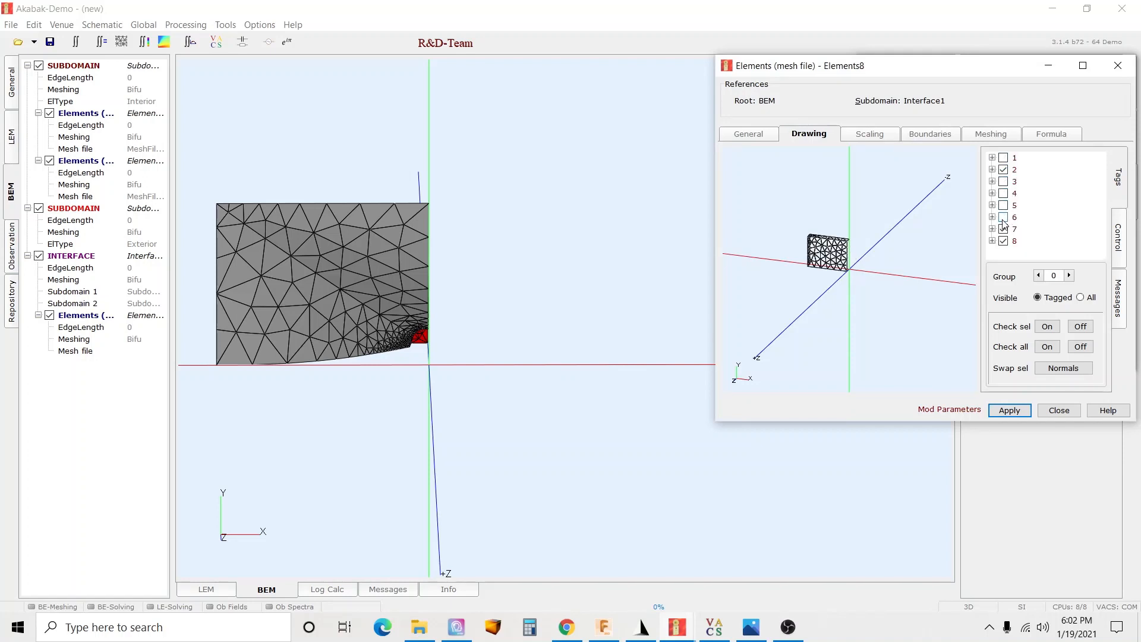
pyautogui.click(992, 182)
pyautogui.click(992, 157)
pyautogui.click(1020, 411)
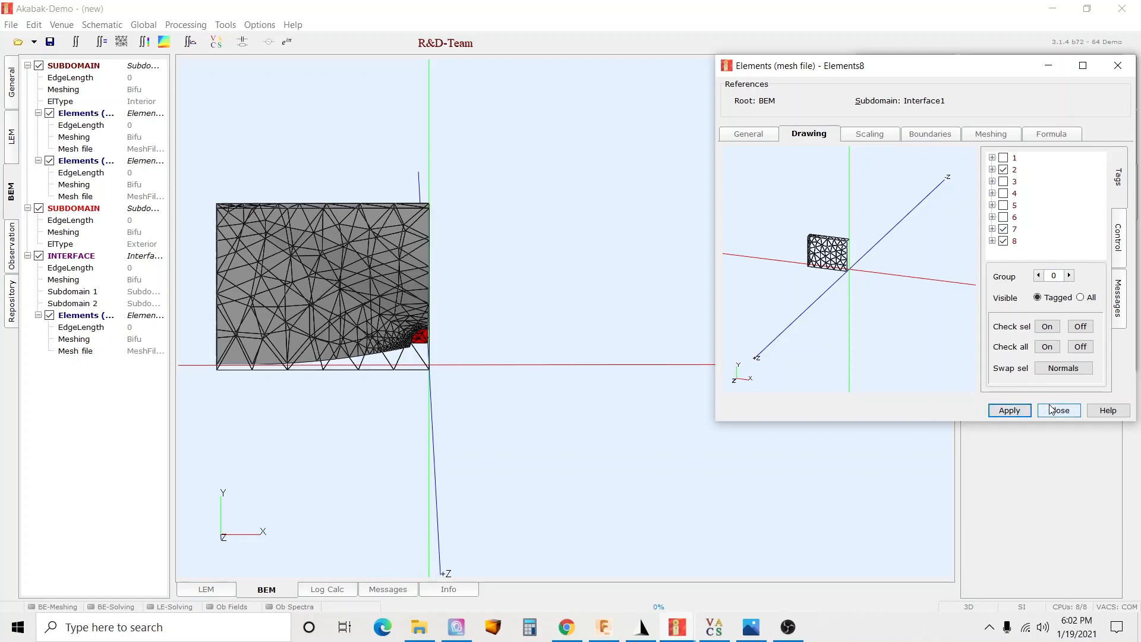
pyautogui.click(1059, 410)
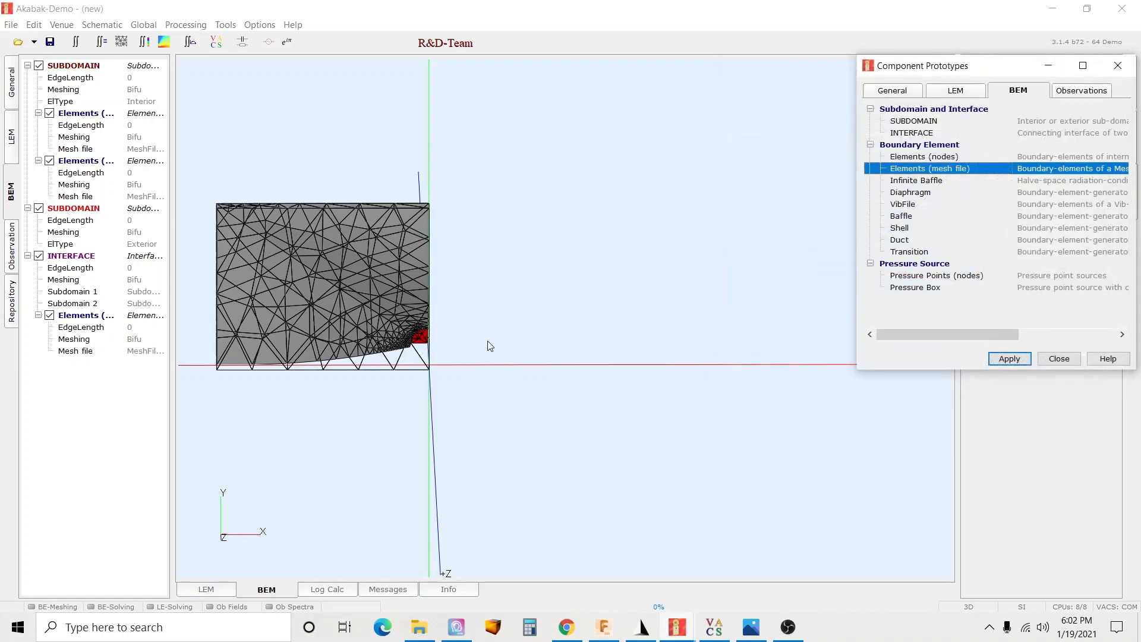
# Add an Infinite Baffle component and assign it to Subdomain2
pyautogui.moveTo(438, 331); pyautogui.dragTo(669, 358)
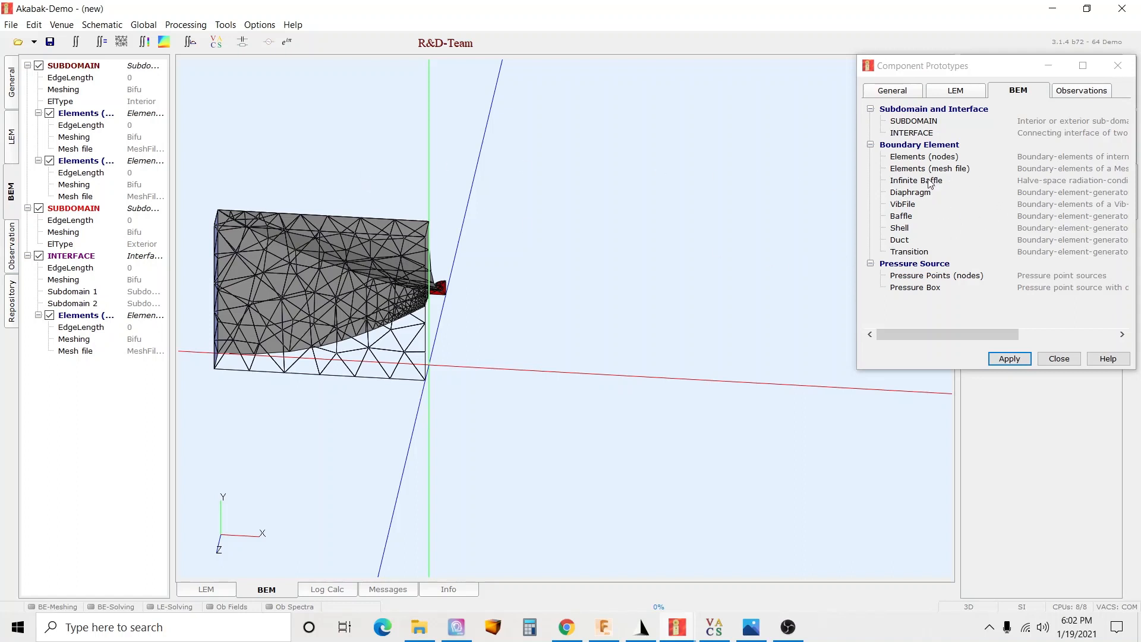
pyautogui.moveTo(593, 213); pyautogui.dragTo(330, 208)
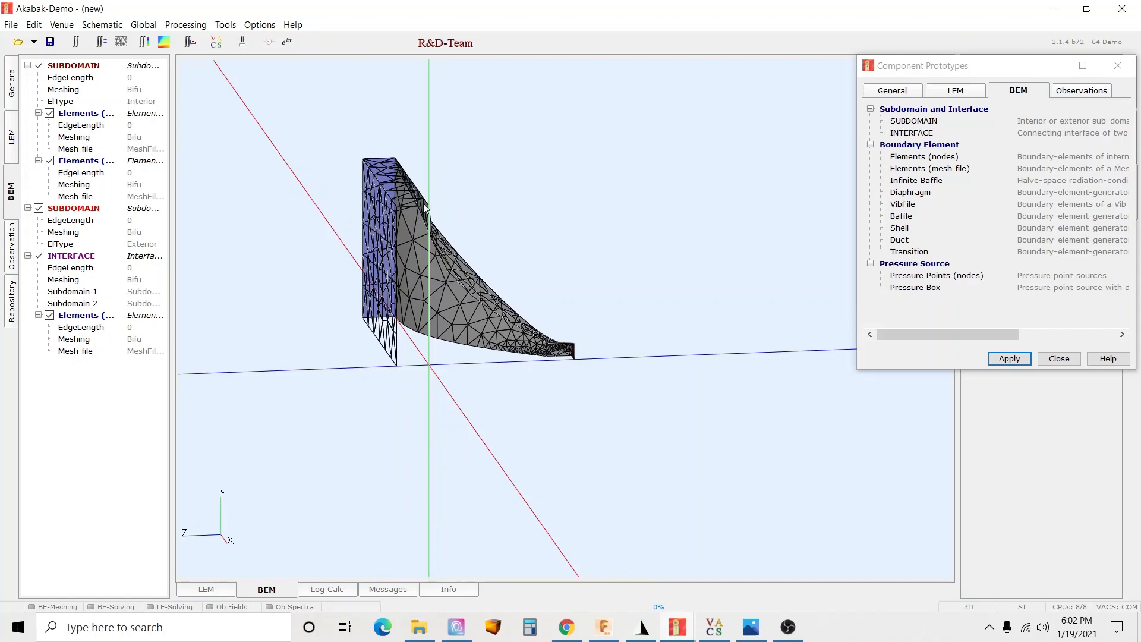
pyautogui.moveTo(423, 205); pyautogui.dragTo(741, 333)
pyautogui.moveTo(488, 287); pyautogui.dragTo(506, 272)
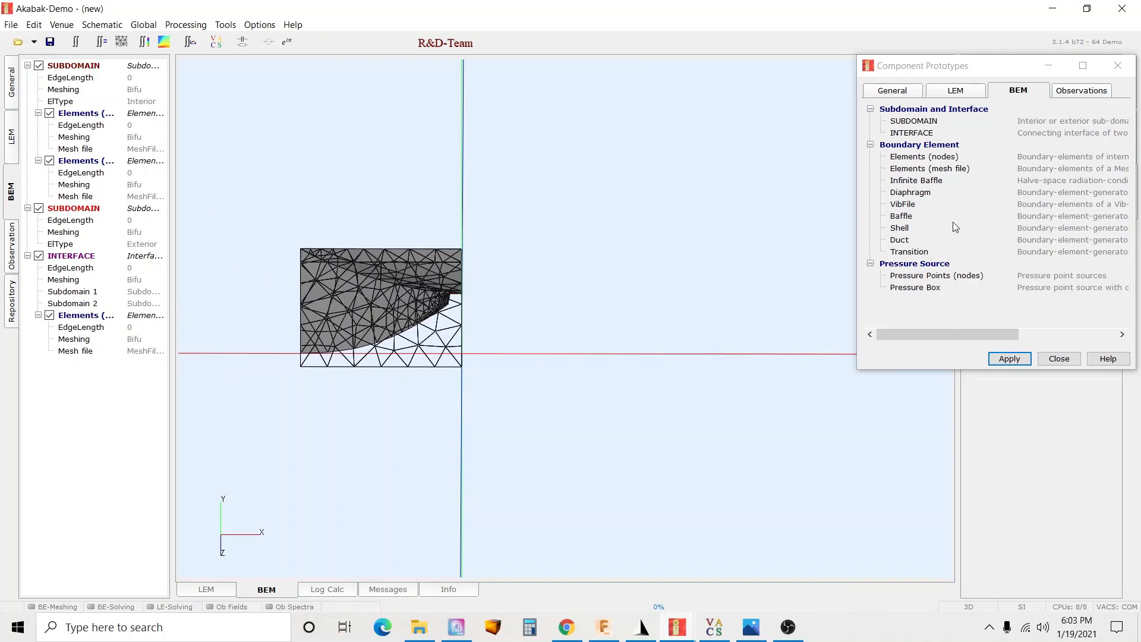
pyautogui.click(931, 181)
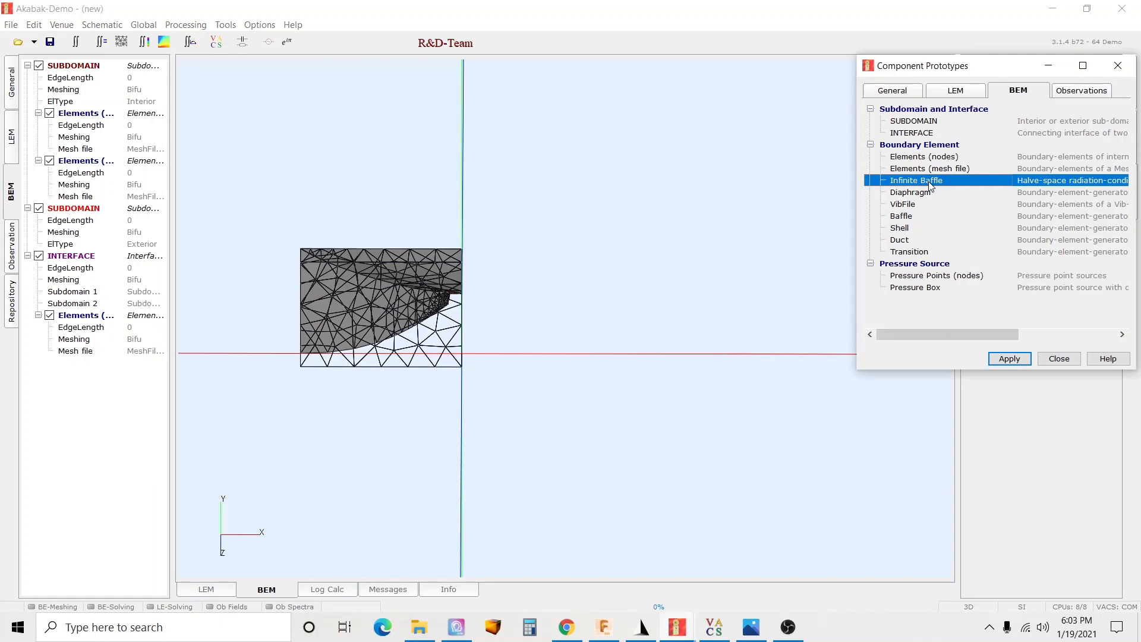
pyautogui.doubleClick(931, 182)
pyautogui.click(578, 291)
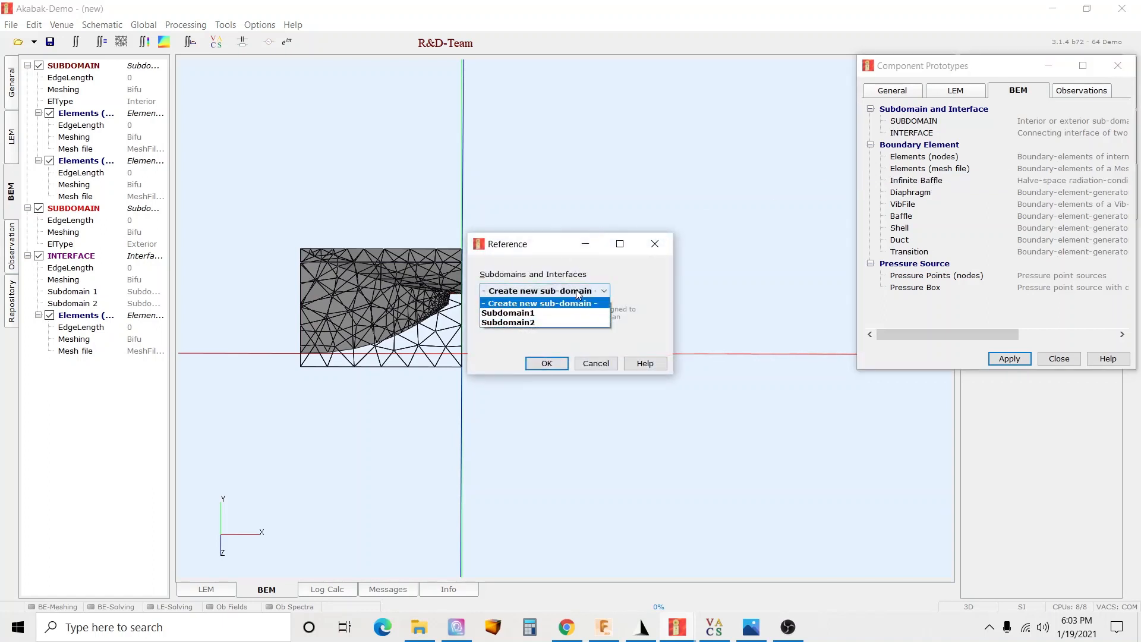
pyautogui.click(559, 324)
pyautogui.click(562, 362)
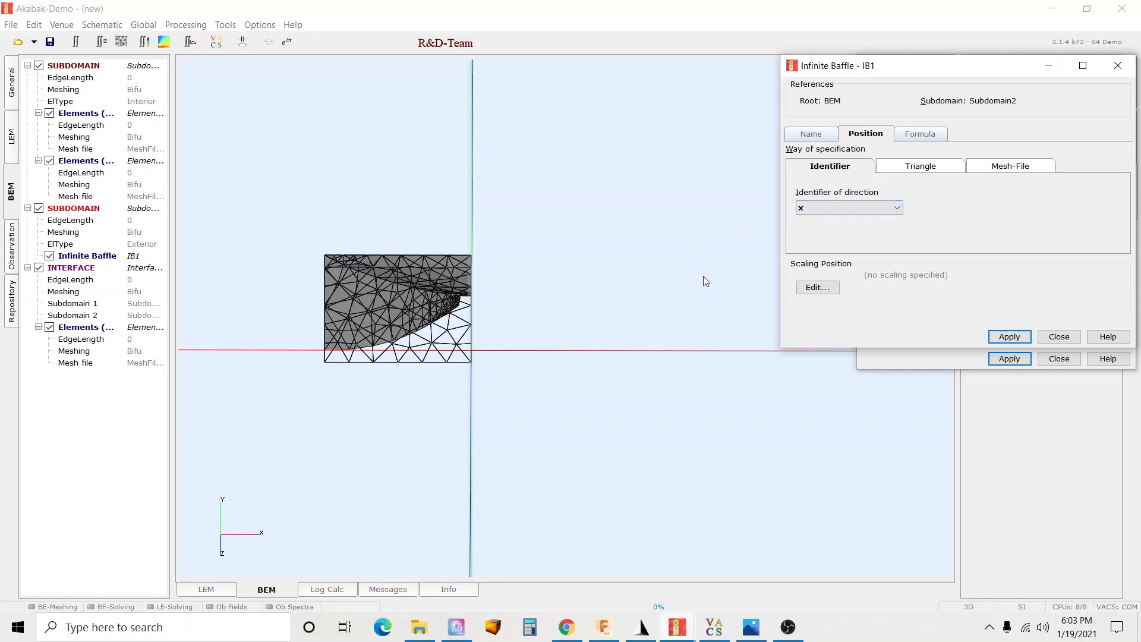
# Set the infinite baffle's identifier of direction to z, apply it, and close the component prototypes
pyautogui.scroll(-5, 560, 327)
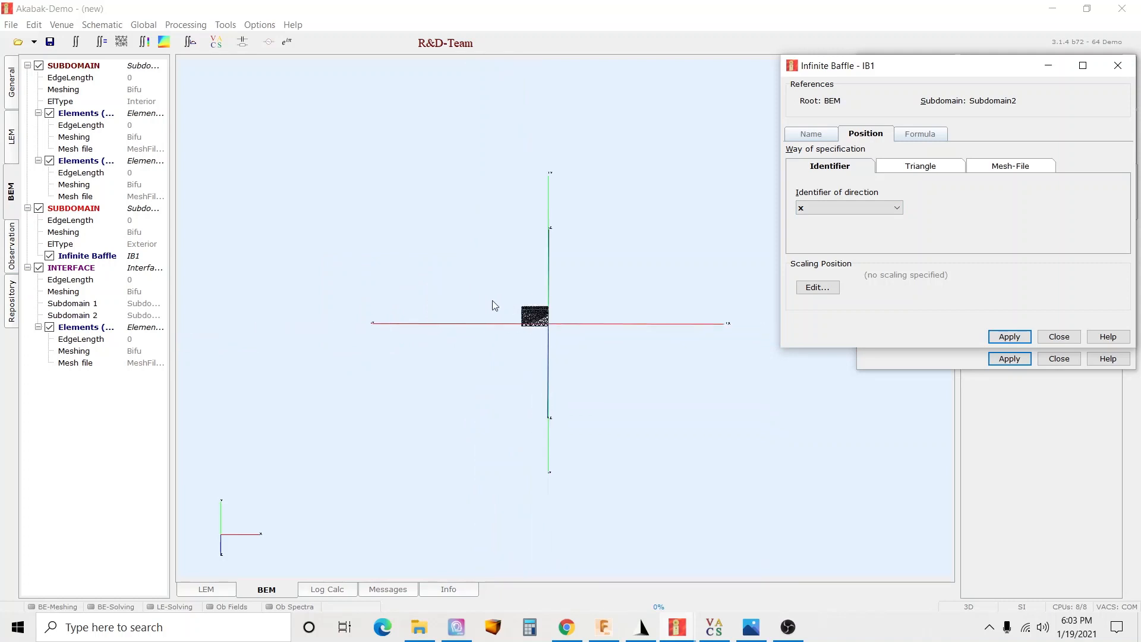
pyautogui.scroll(3, 523, 314)
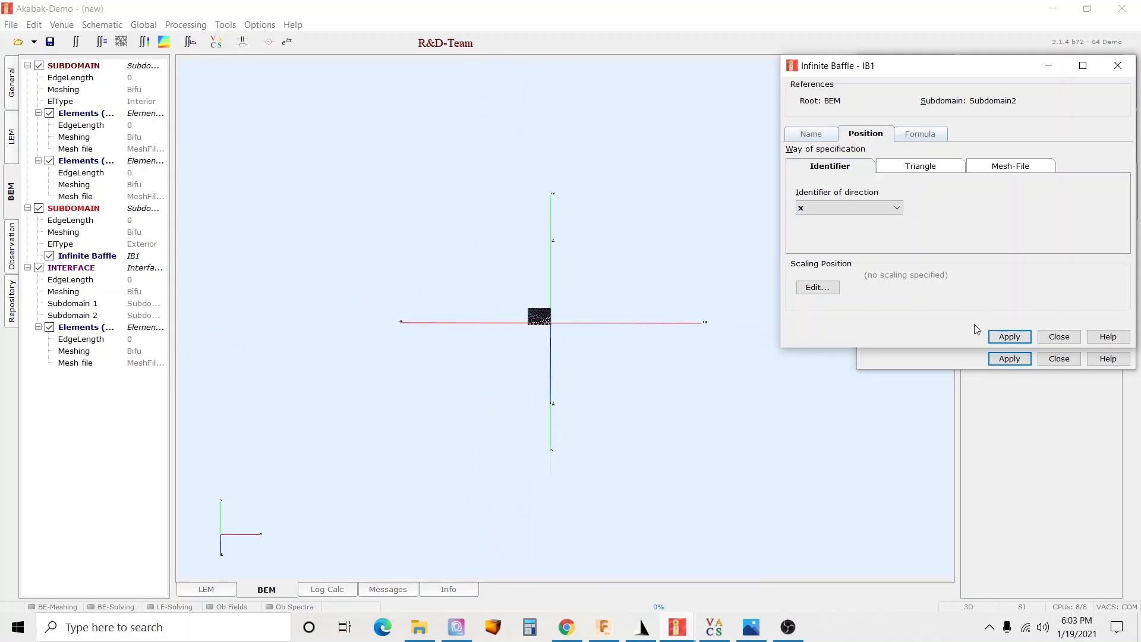
pyautogui.scroll(1, 524, 323)
pyautogui.moveTo(524, 323); pyautogui.dragTo(618, 353)
pyautogui.moveTo(589, 308); pyautogui.dragTo(567, 333)
pyautogui.click(841, 213)
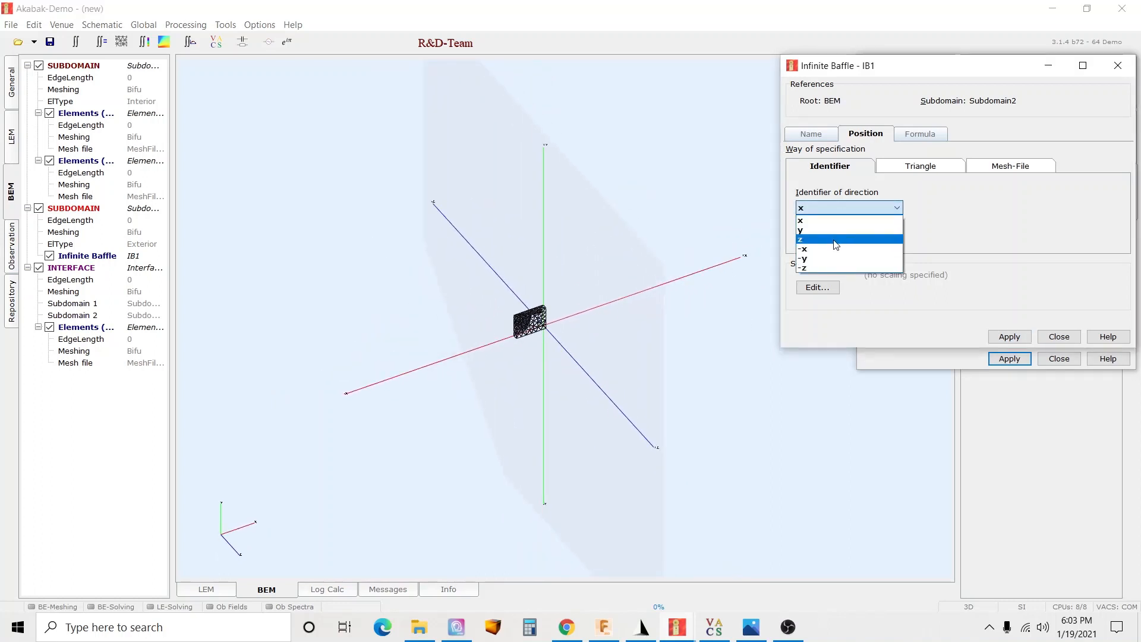
pyautogui.click(836, 238)
pyautogui.click(1009, 336)
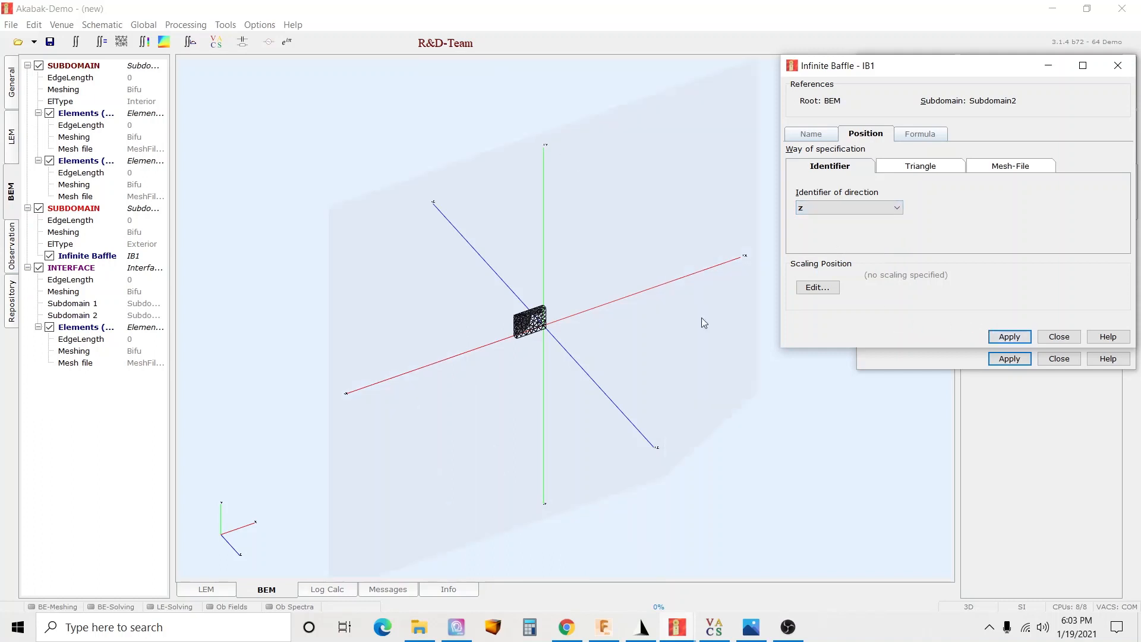
pyautogui.moveTo(701, 317); pyautogui.dragTo(390, 208)
pyautogui.click(1076, 339)
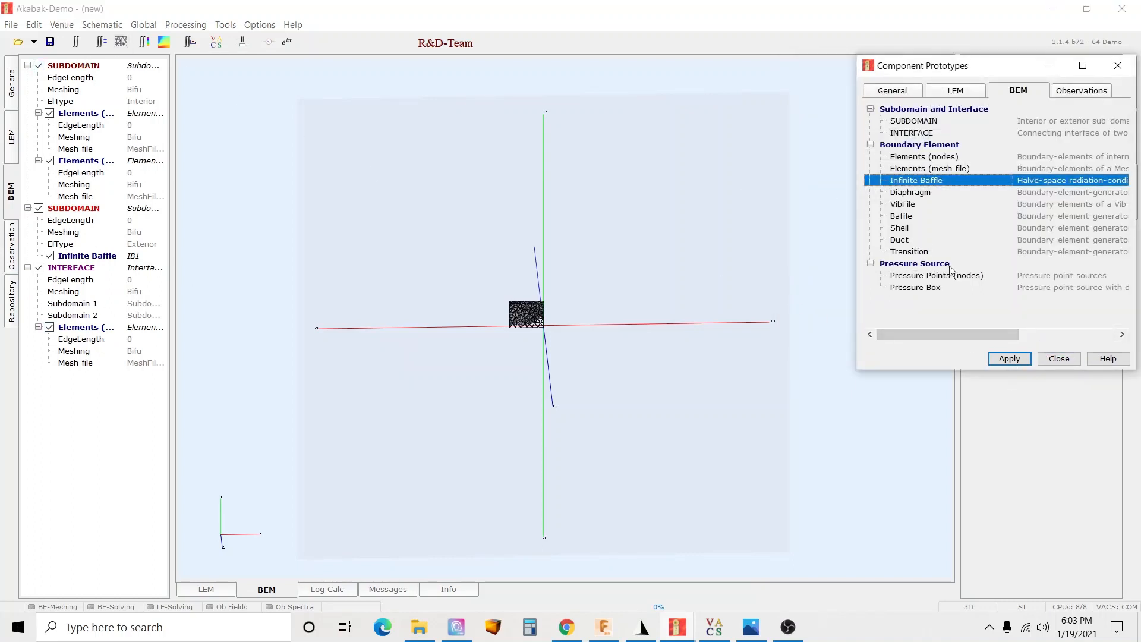
pyautogui.click(1060, 358)
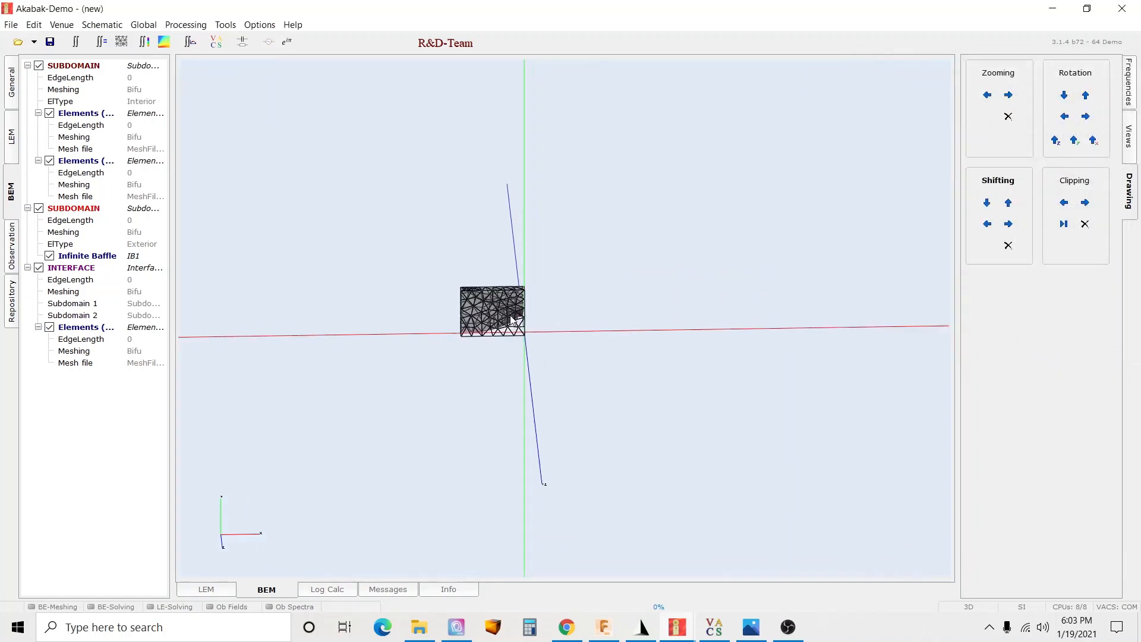
# Set the geometry symmetry in the global BEM parameters to xy, keeping the 3D dimension
pyautogui.click(143, 27)
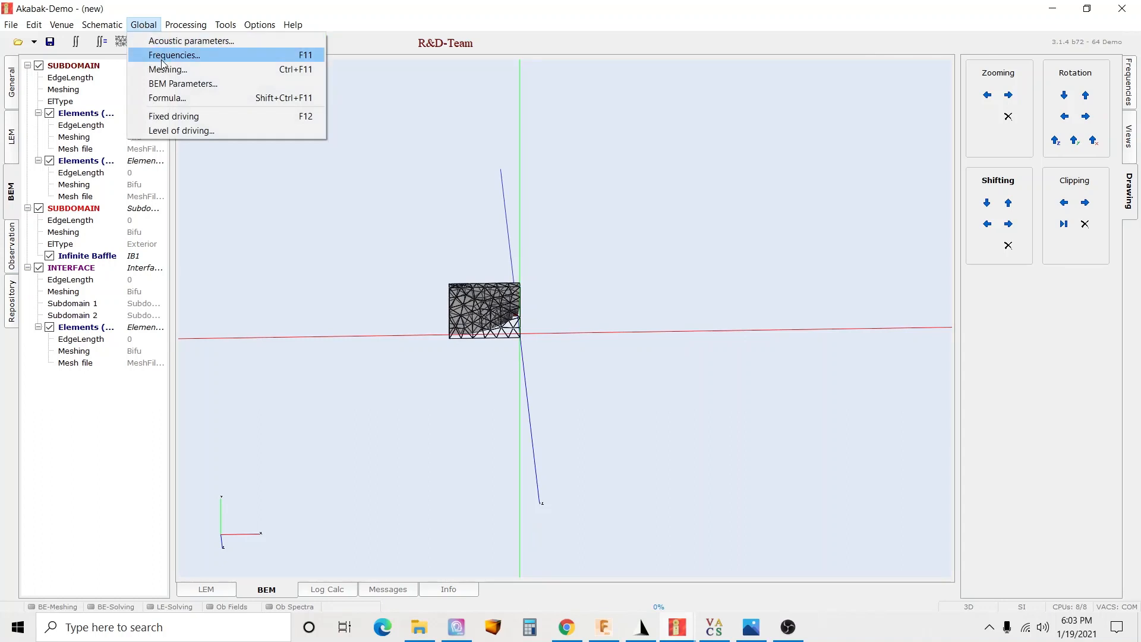
pyautogui.click(177, 87)
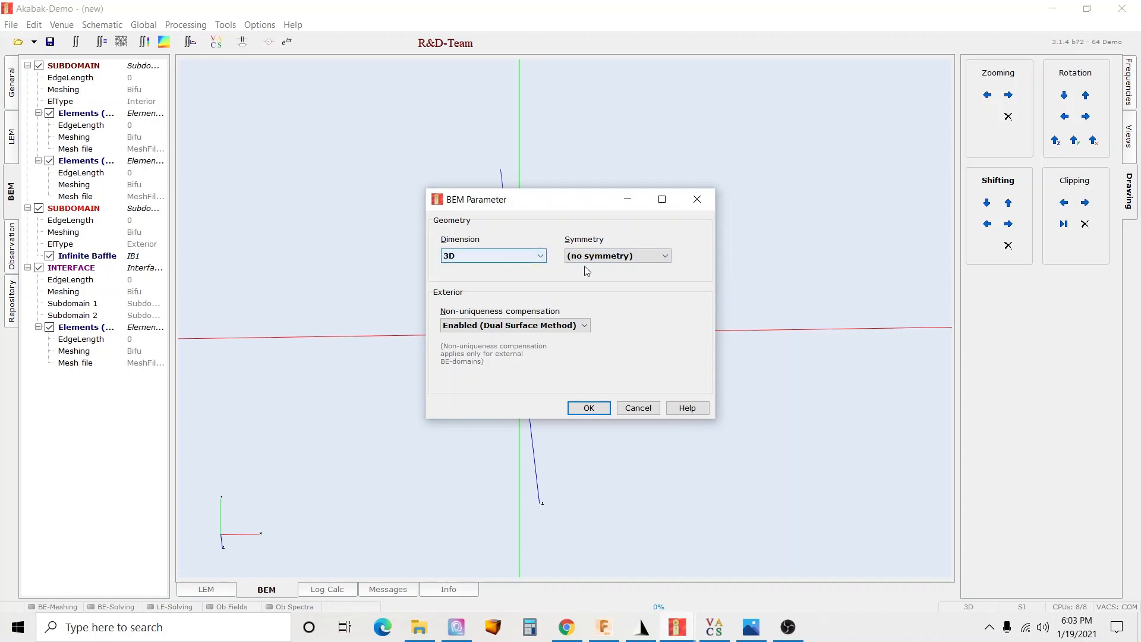
pyautogui.click(602, 257)
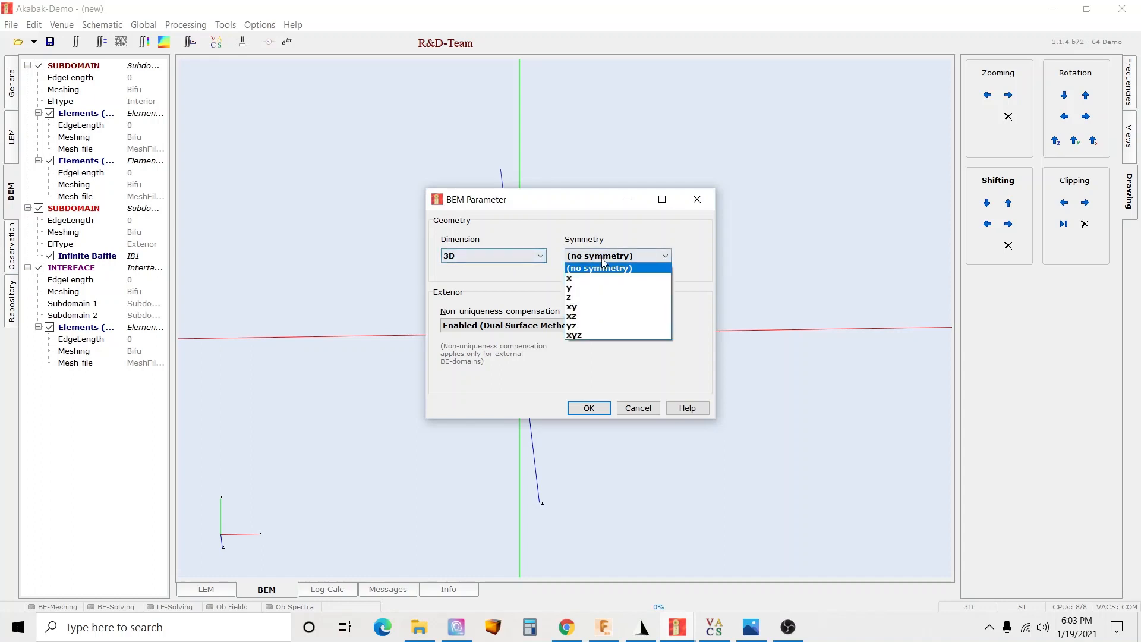
pyautogui.click(605, 308)
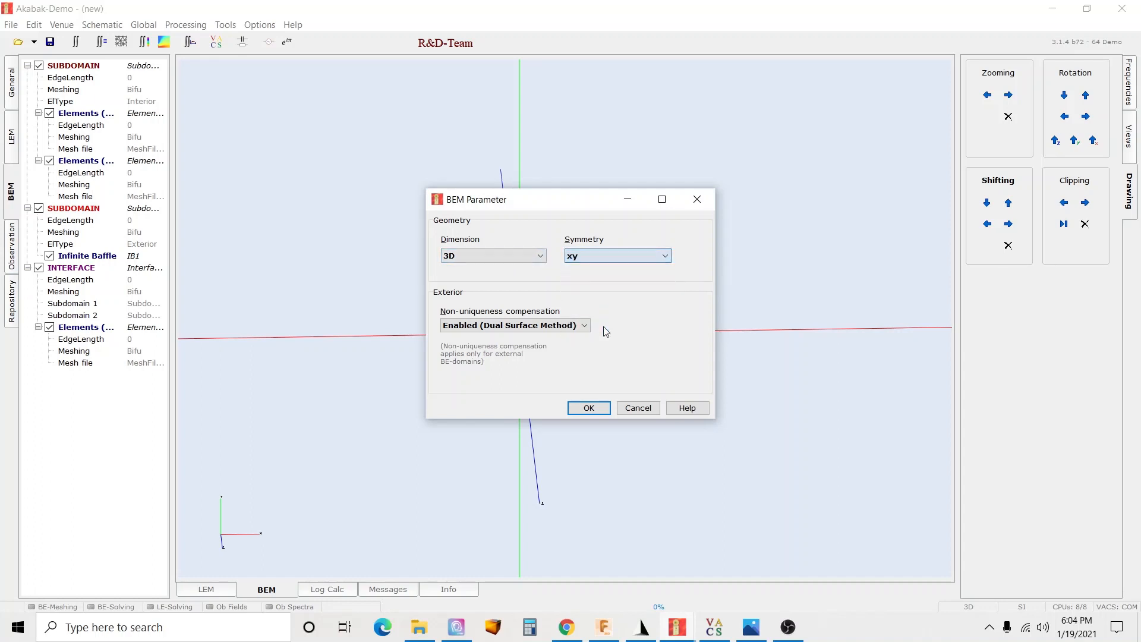
pyautogui.click(589, 407)
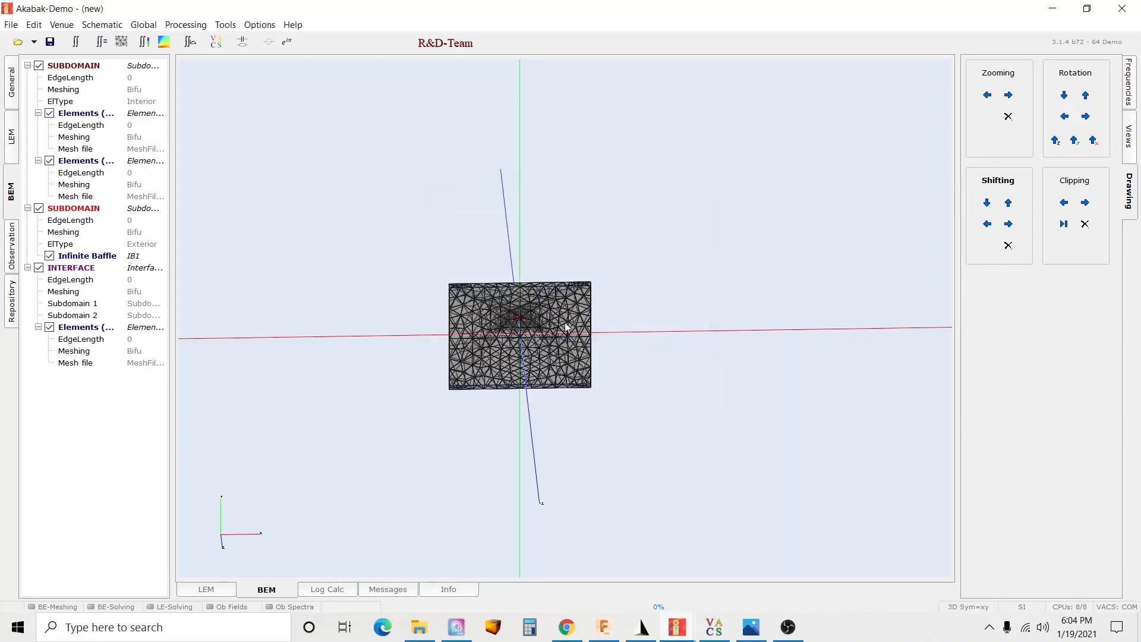
pyautogui.scroll(6, 568, 328)
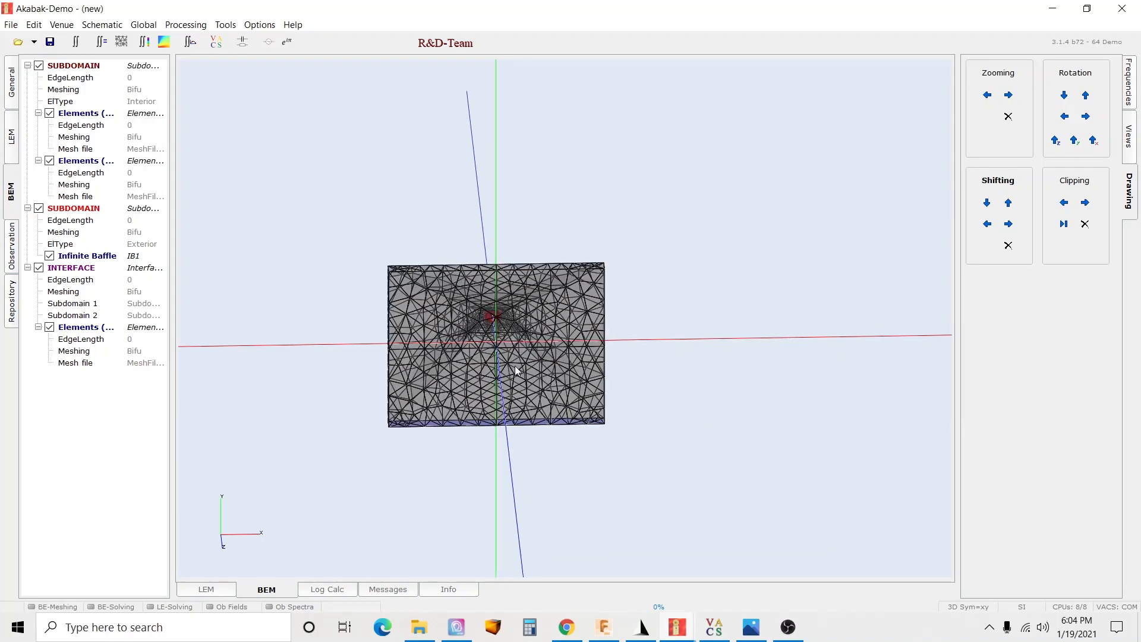
pyautogui.moveTo(562, 366); pyautogui.dragTo(634, 394)
pyautogui.moveTo(649, 355); pyautogui.dragTo(492, 336)
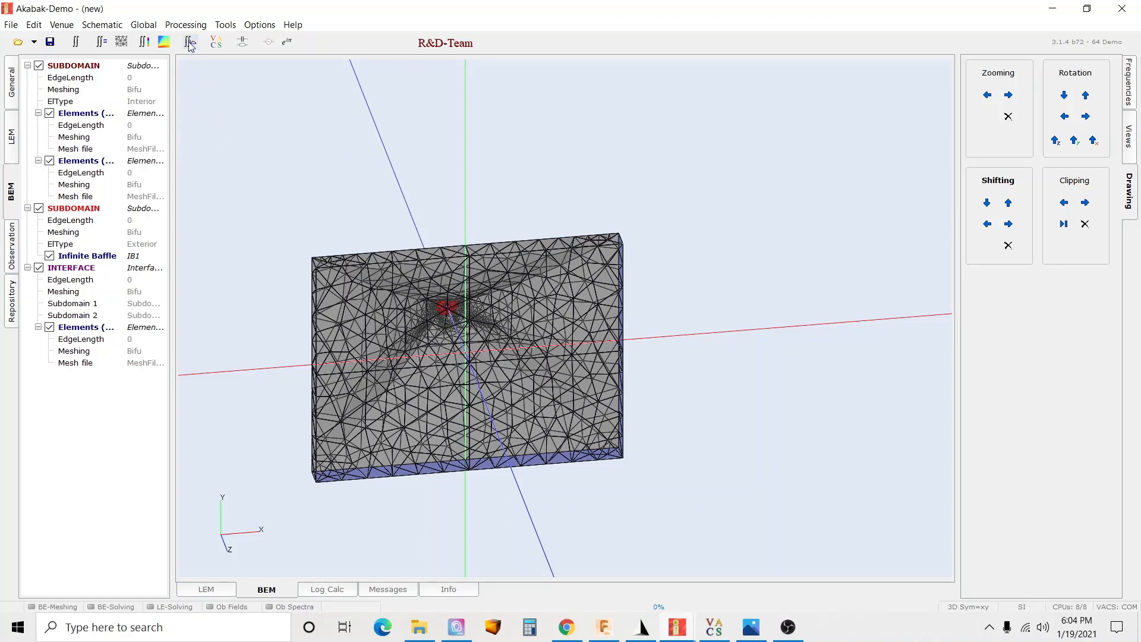
# Set the global frequency band from 500 Hz to 20000 Hz and check the resulting frequency list
pyautogui.click(143, 25)
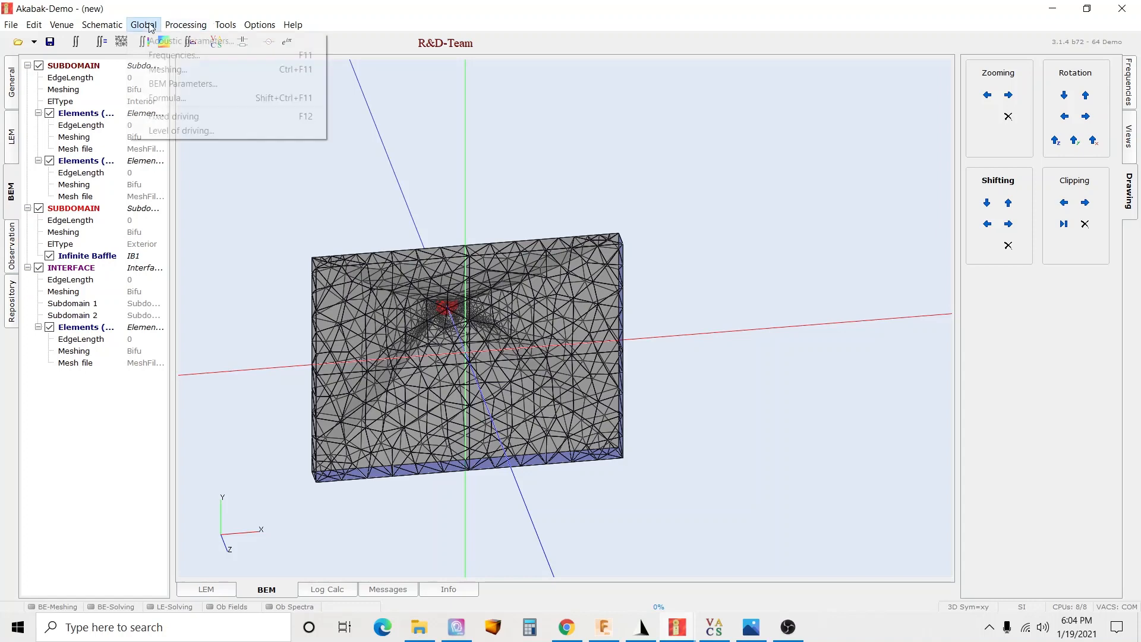
pyautogui.click(159, 55)
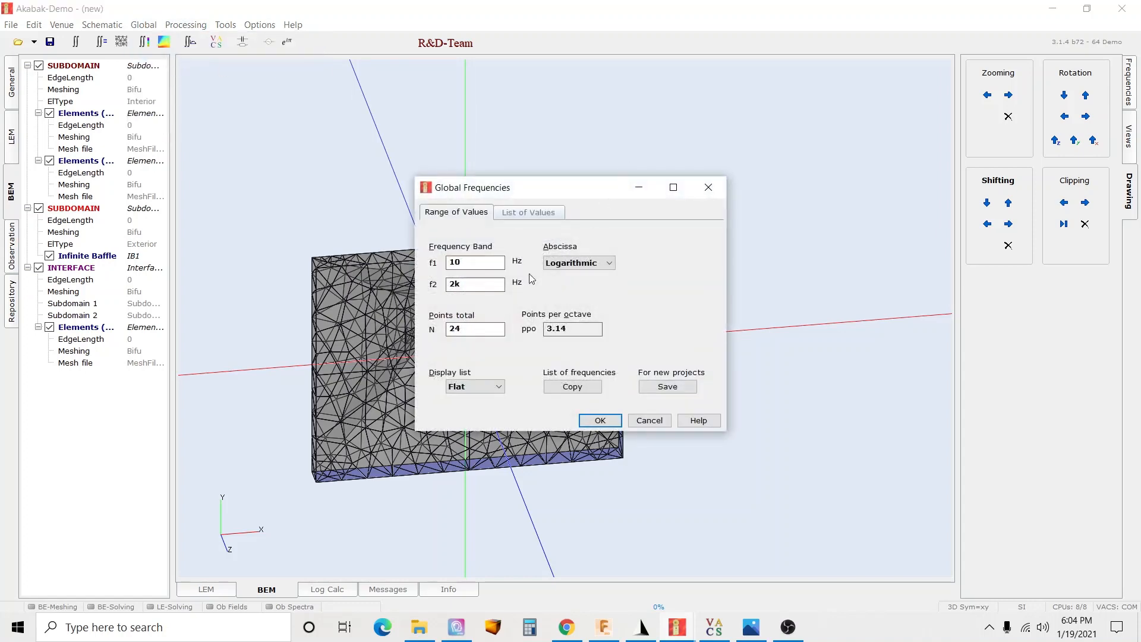
pyautogui.press('BackSpace')
pyautogui.write('500')
pyautogui.press('Tab')
pyautogui.write('20000')
pyautogui.click(600, 420)
pyautogui.click(1132, 77)
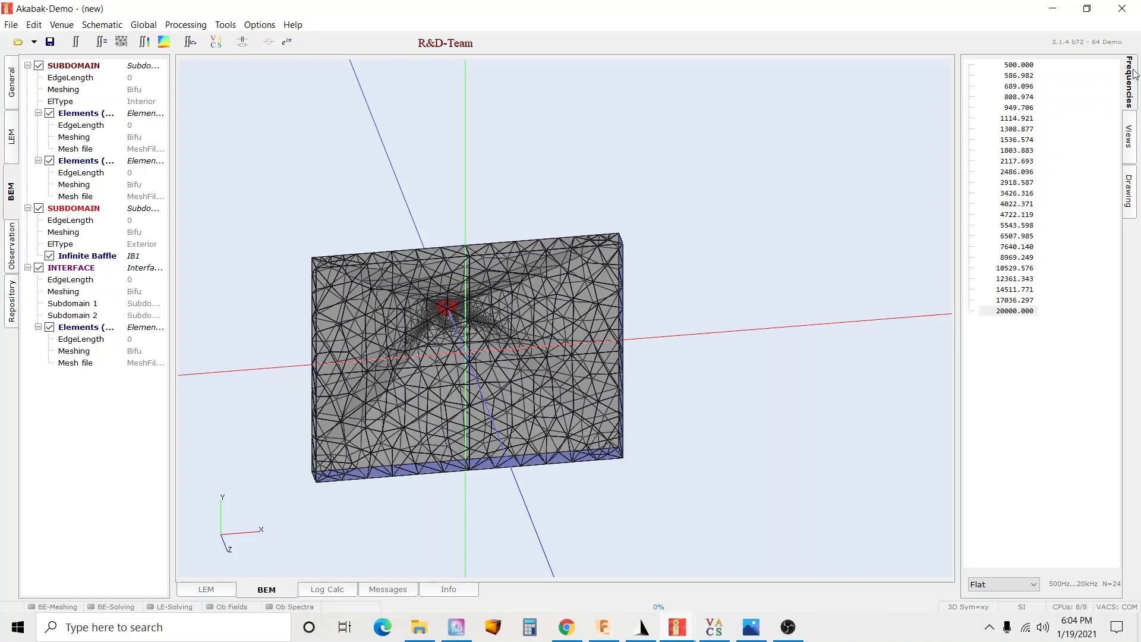
pyautogui.moveTo(1019, 75); pyautogui.dragTo(1026, 321)
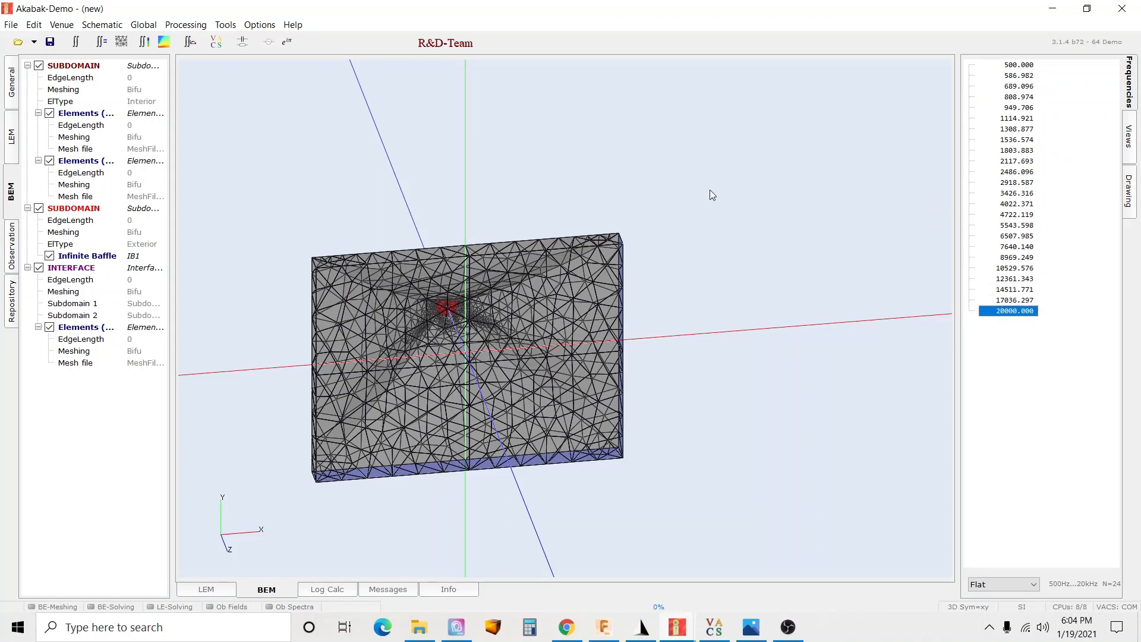
# Add a Radiation Polar component to the project's observations
pyautogui.click(13, 247)
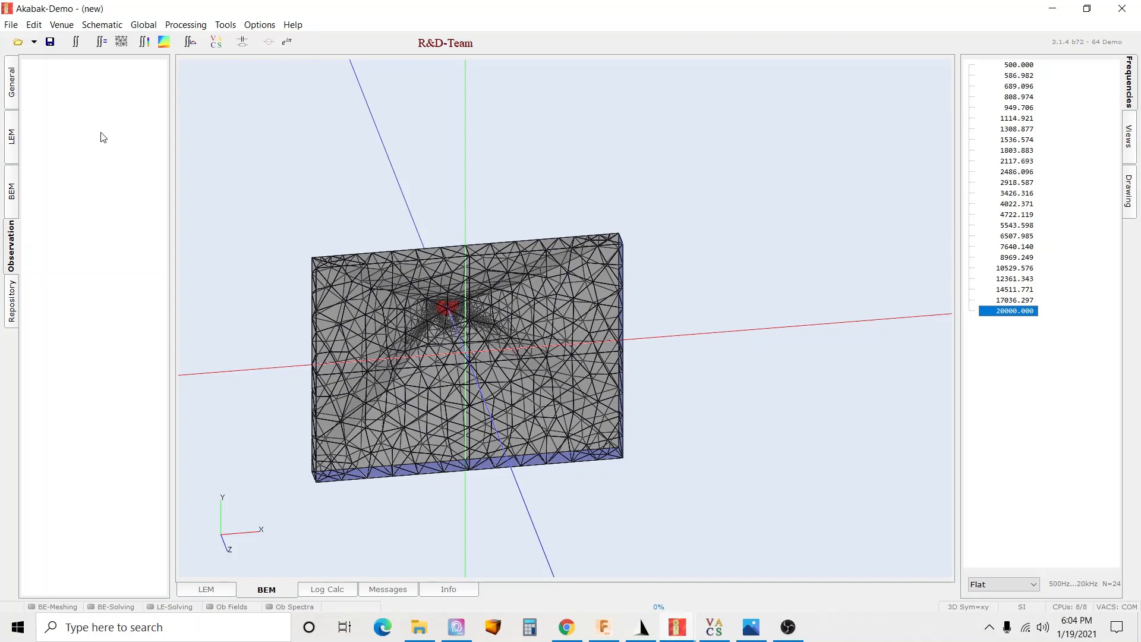
pyautogui.doubleClick(102, 83)
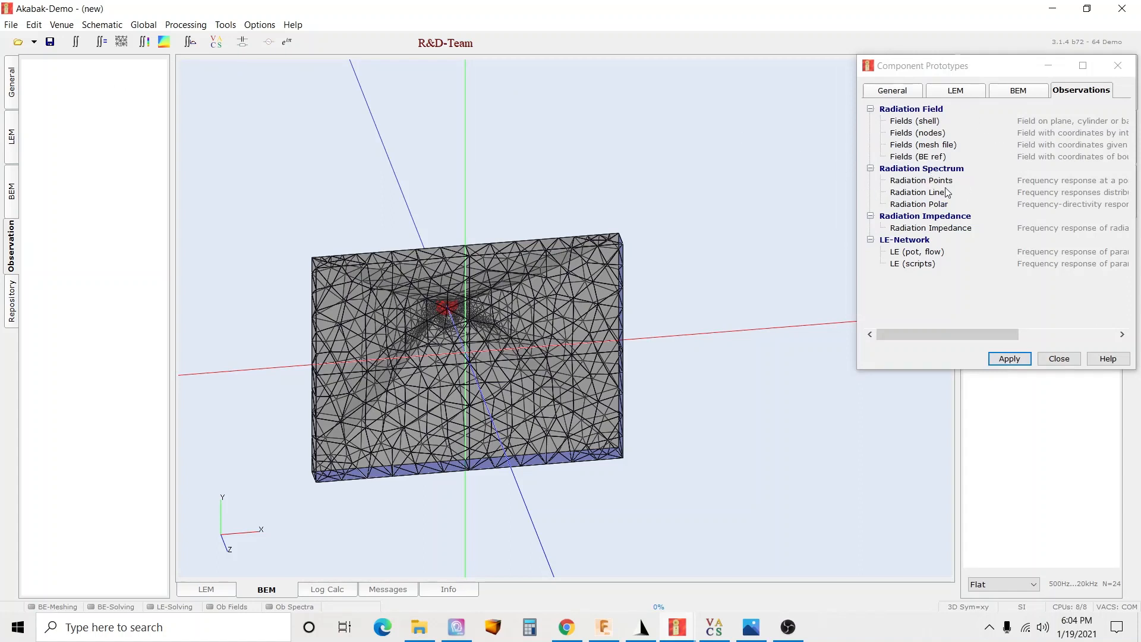
pyautogui.click(943, 206)
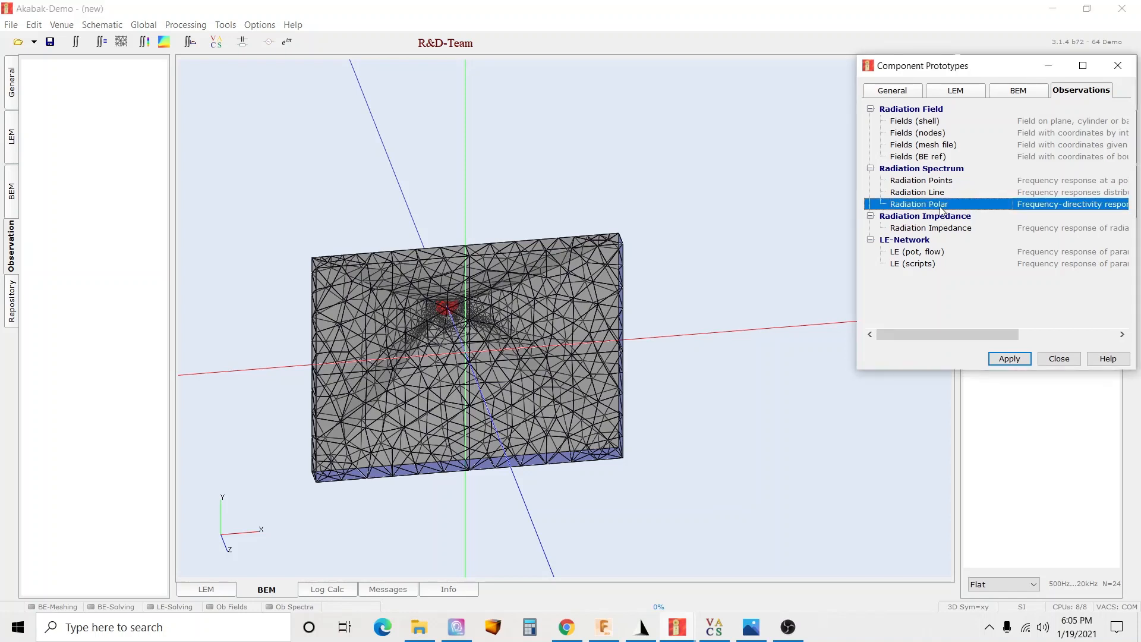
pyautogui.doubleClick(940, 207)
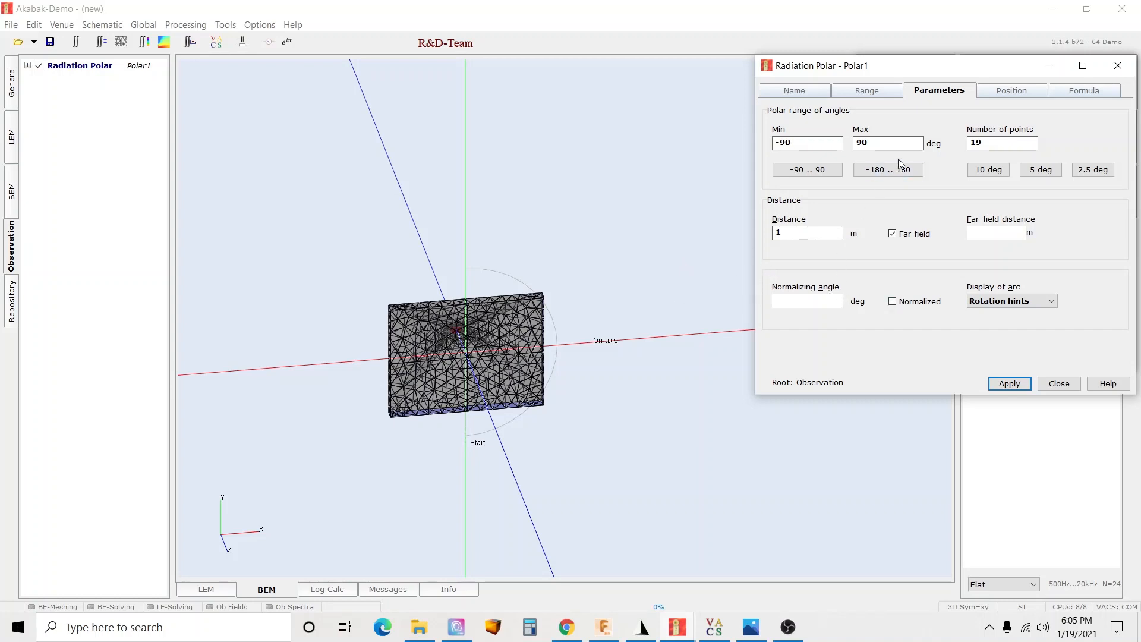
# Try yz and xz as the radiation polar's identifier of base-plane, applying each
pyautogui.click(1008, 91)
pyautogui.click(821, 243)
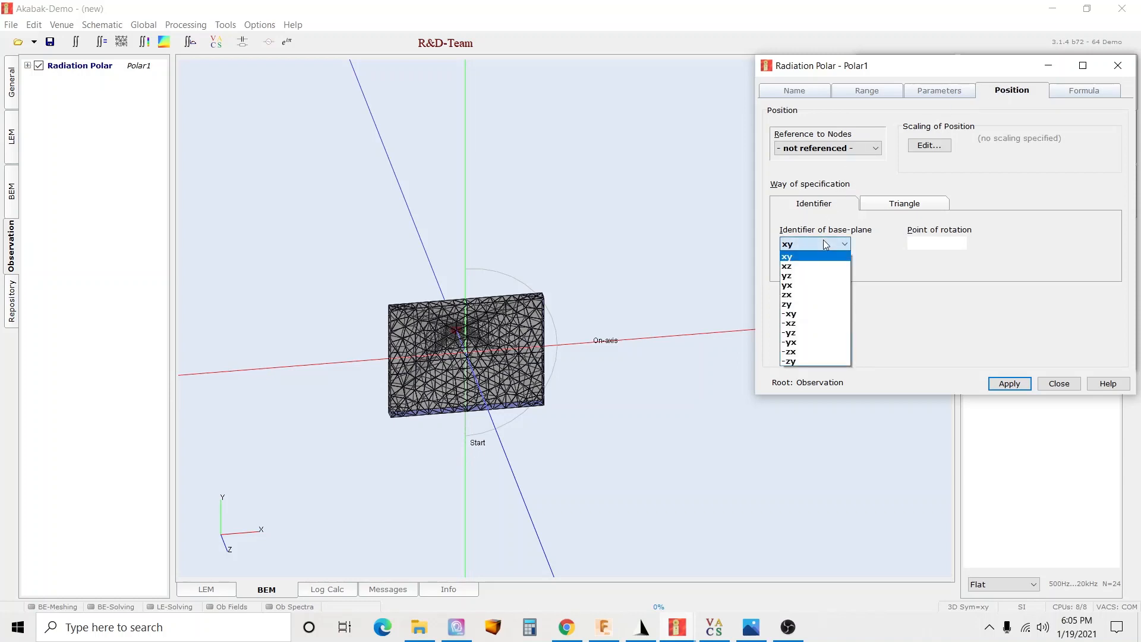
pyautogui.click(828, 276)
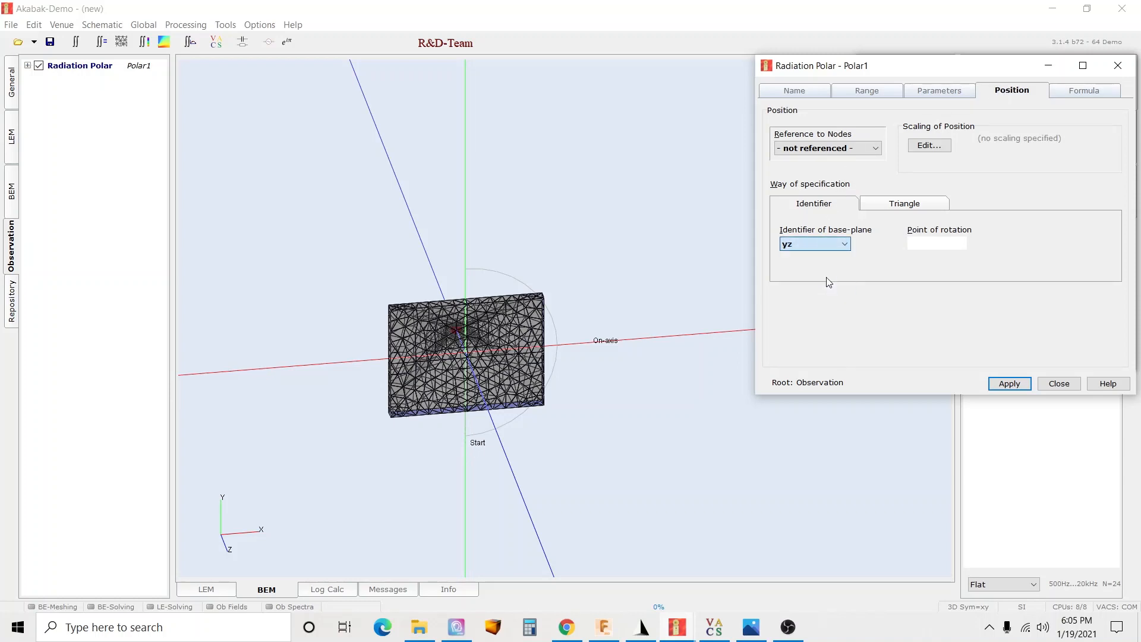
pyautogui.click(1017, 389)
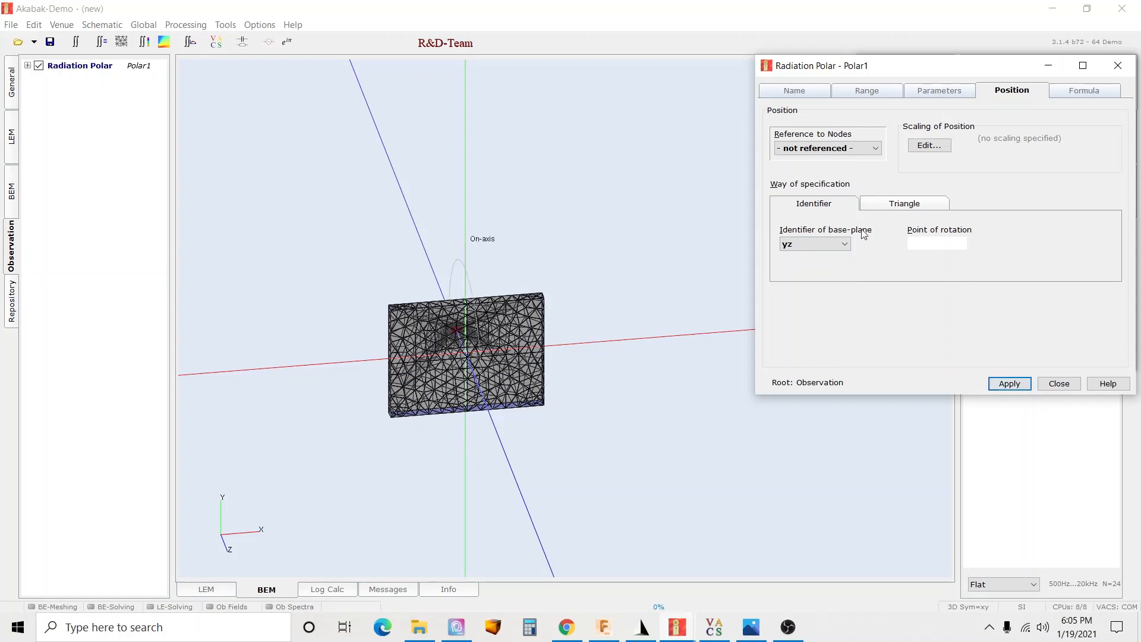
pyautogui.click(826, 247)
pyautogui.click(828, 269)
pyautogui.click(1006, 385)
# Set the radiation polar's identifier of base-plane to zx, apply it, and check the arc around the horn
pyautogui.click(813, 246)
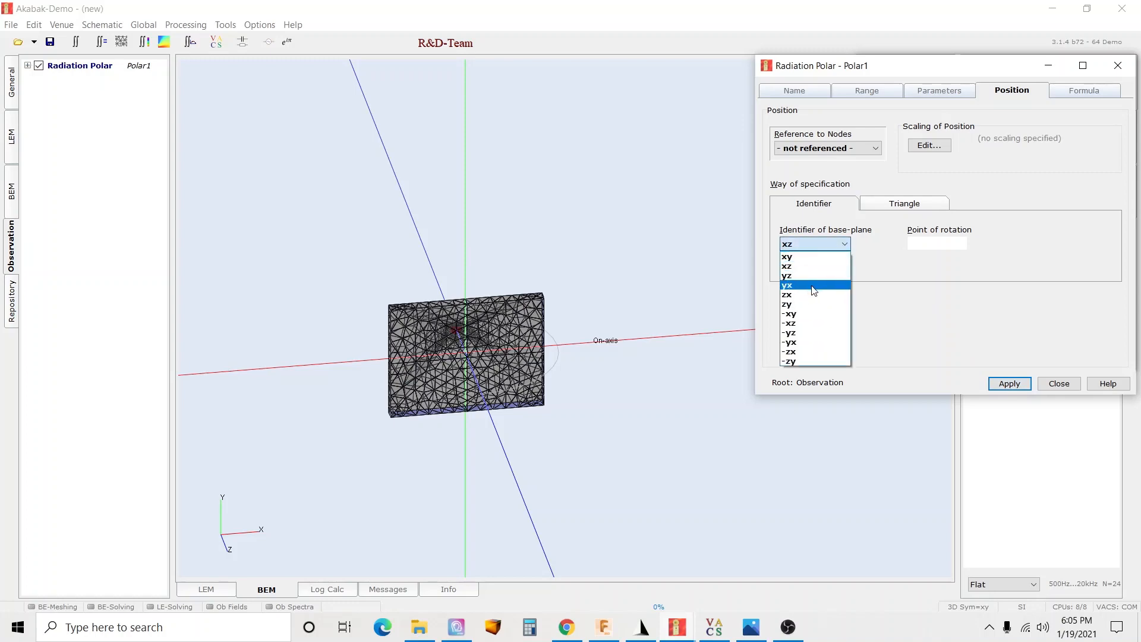
pyautogui.click(814, 295)
pyautogui.click(1008, 385)
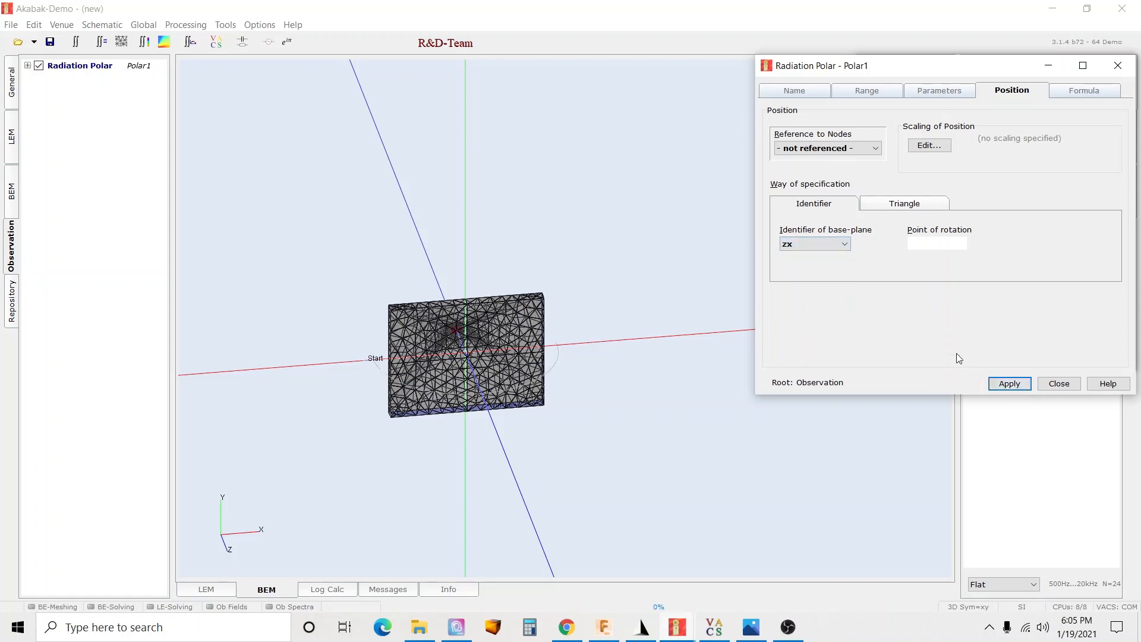
pyautogui.moveTo(632, 327); pyautogui.dragTo(341, 348)
pyautogui.scroll(4, 543, 391)
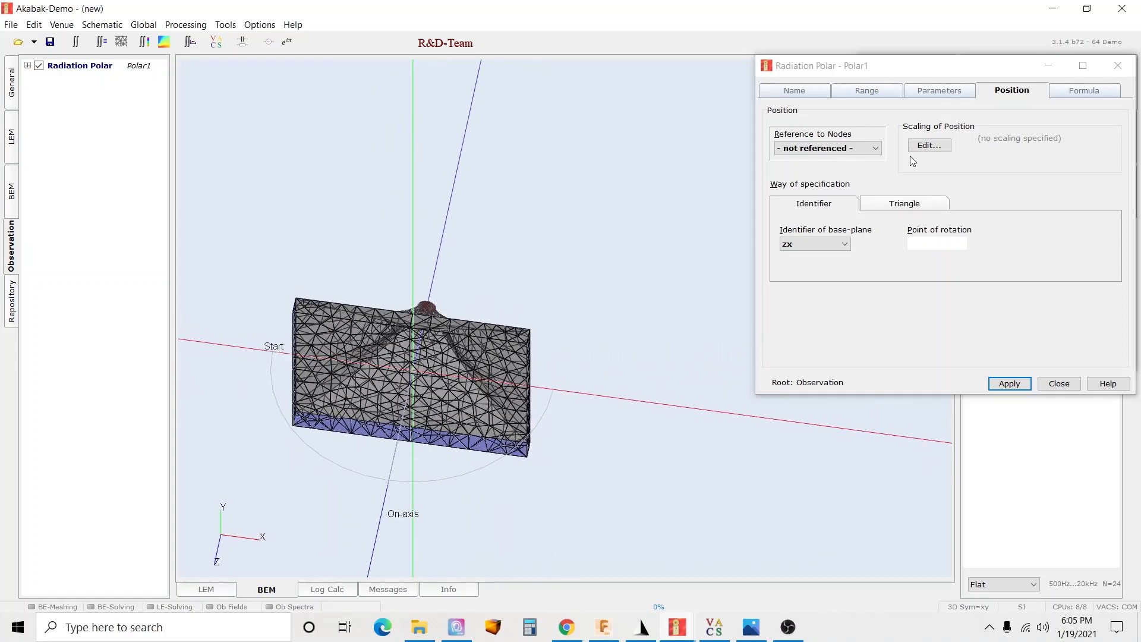
# Make the radiation polar normalized with a normalizing angle of 0 degrees, apply it, and close the component prototypes
pyautogui.click(949, 96)
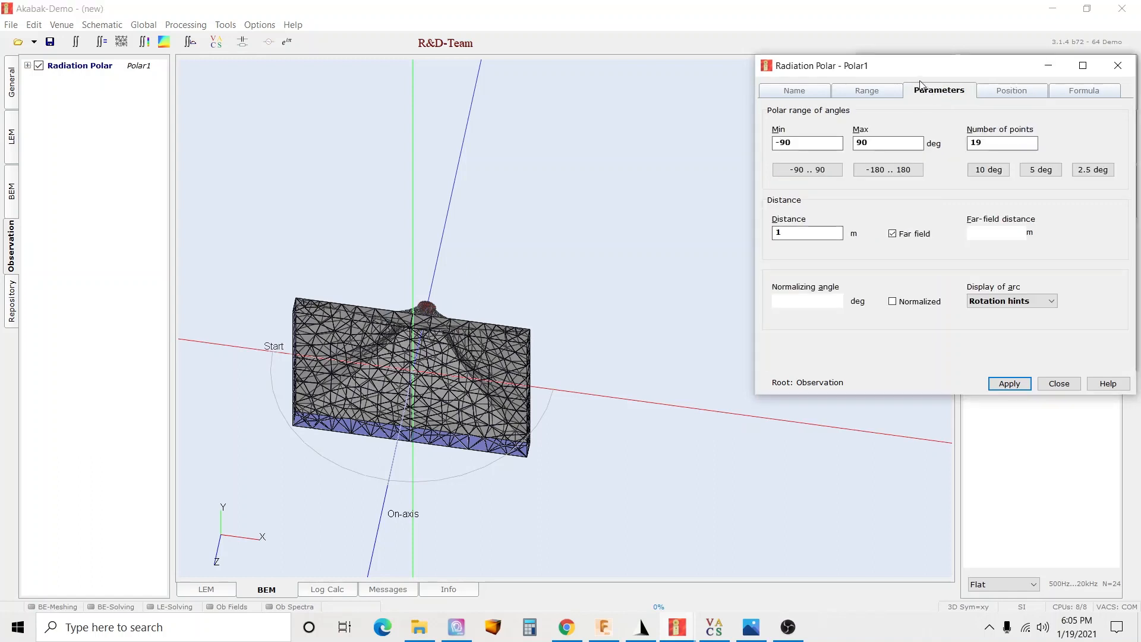
pyautogui.click(899, 305)
pyautogui.scroll(-2, 499, 254)
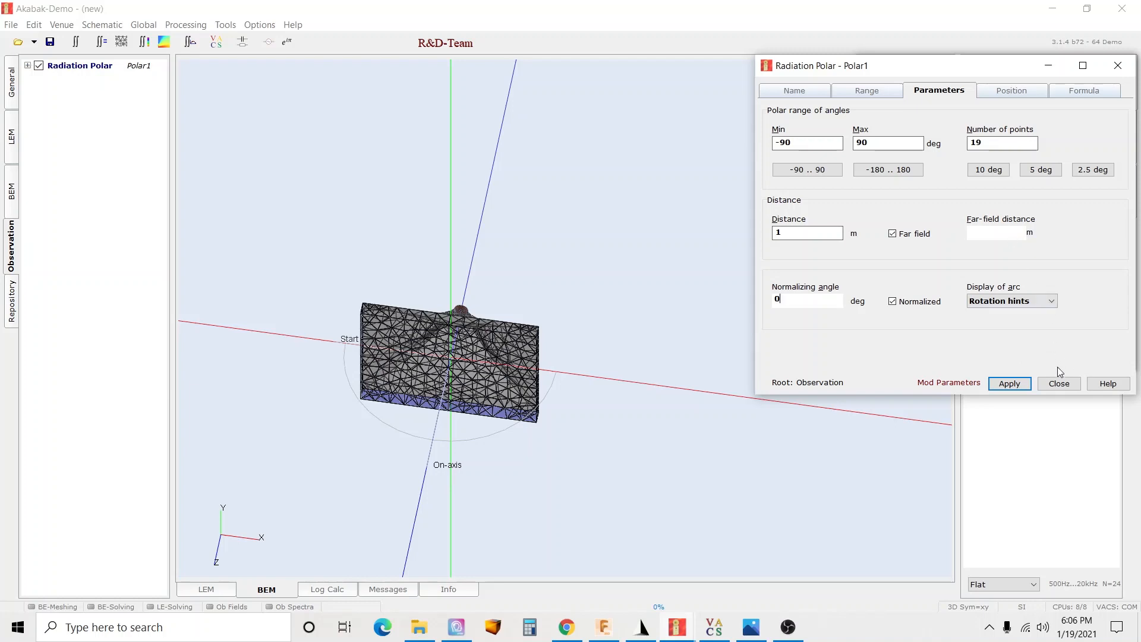
pyautogui.click(1010, 383)
pyautogui.click(1059, 383)
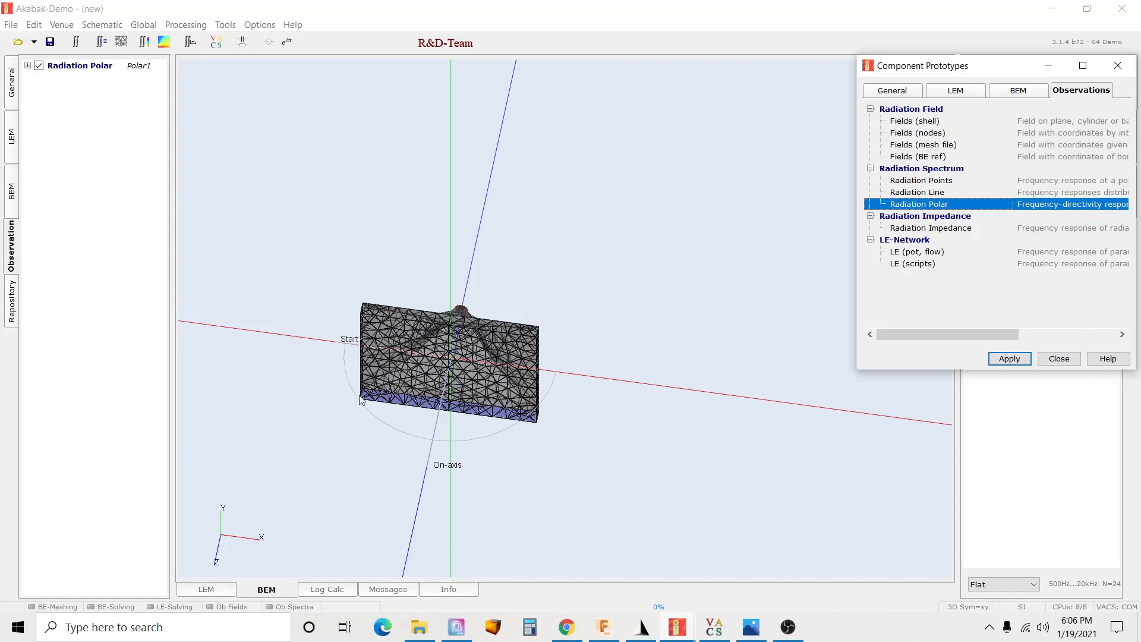
pyautogui.click(1074, 363)
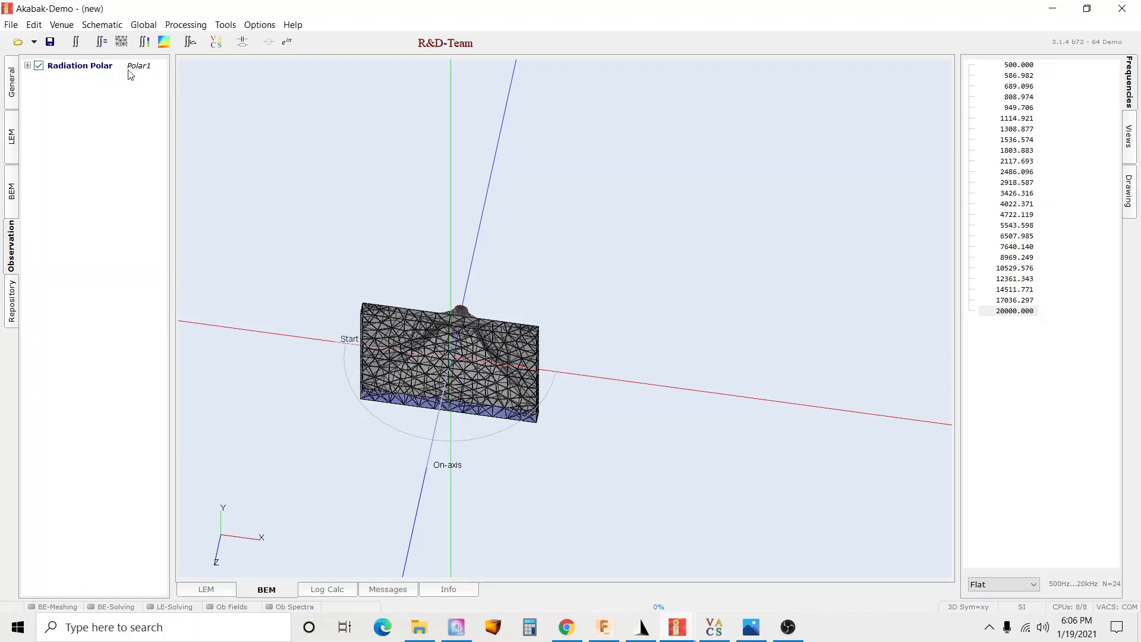
# Run the BEM solving of the horn project for all frequencies
pyautogui.click(102, 41)
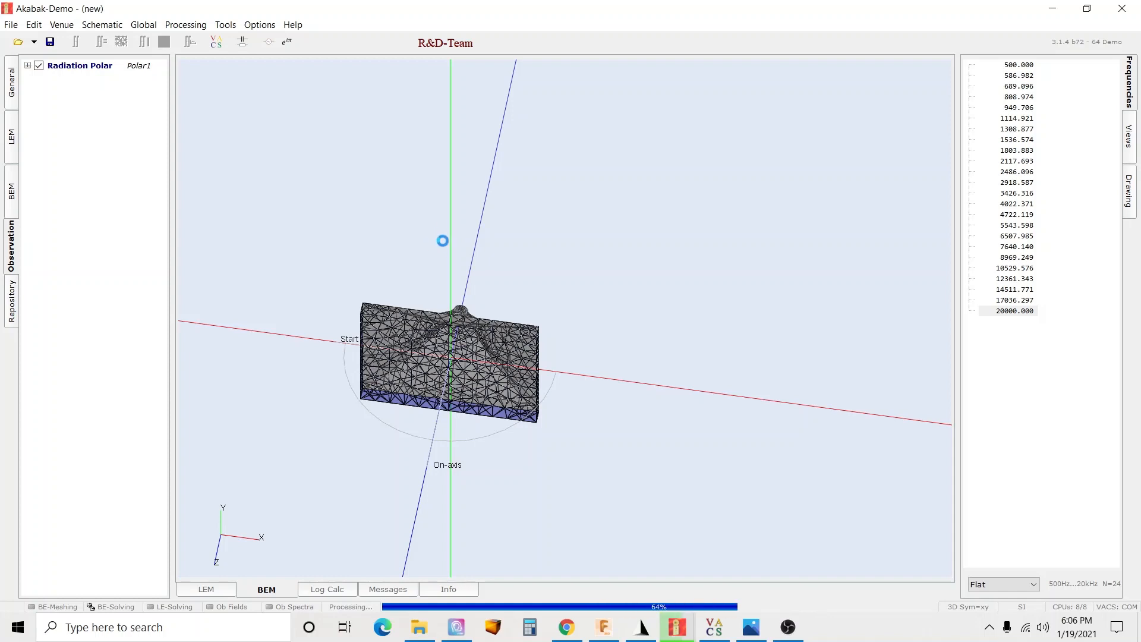
pyautogui.moveTo(437, 262); pyautogui.dragTo(553, 394)
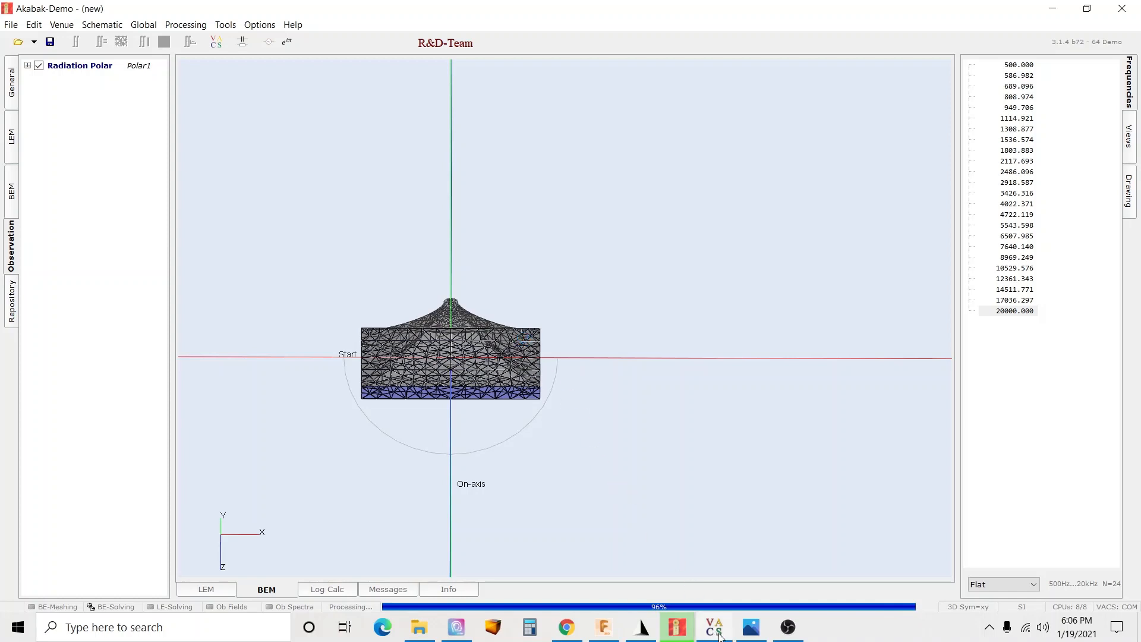
pyautogui.moveTo(719, 629)
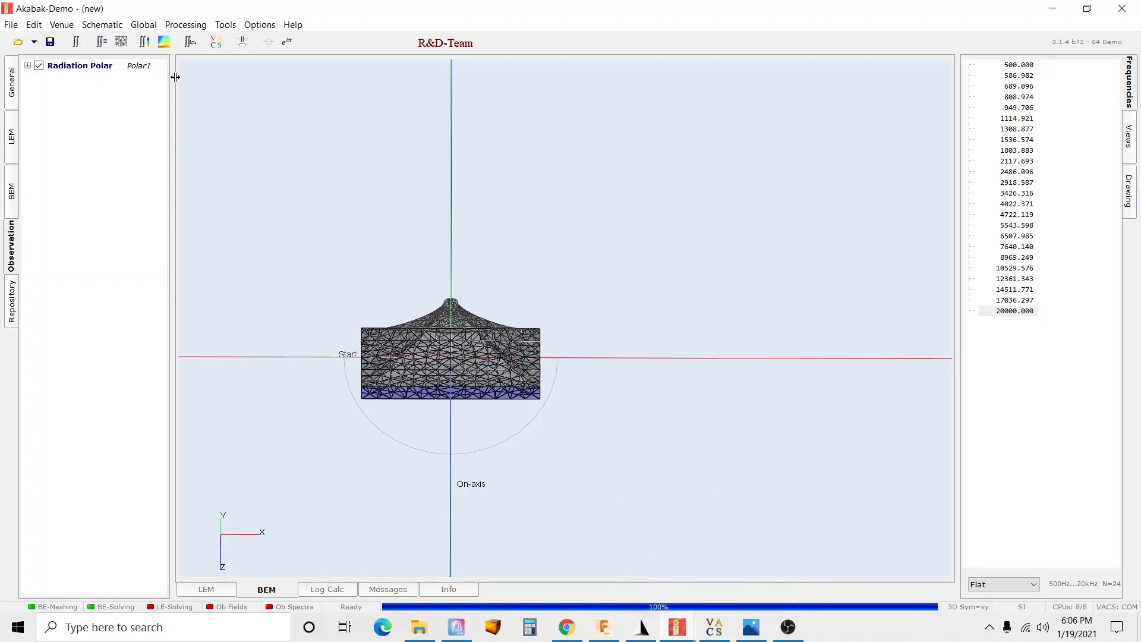
# Switch to VacsViewer, delete the old ABAK results folder with its Radiation Polar graph, and return to Akabak
pyautogui.click(715, 626)
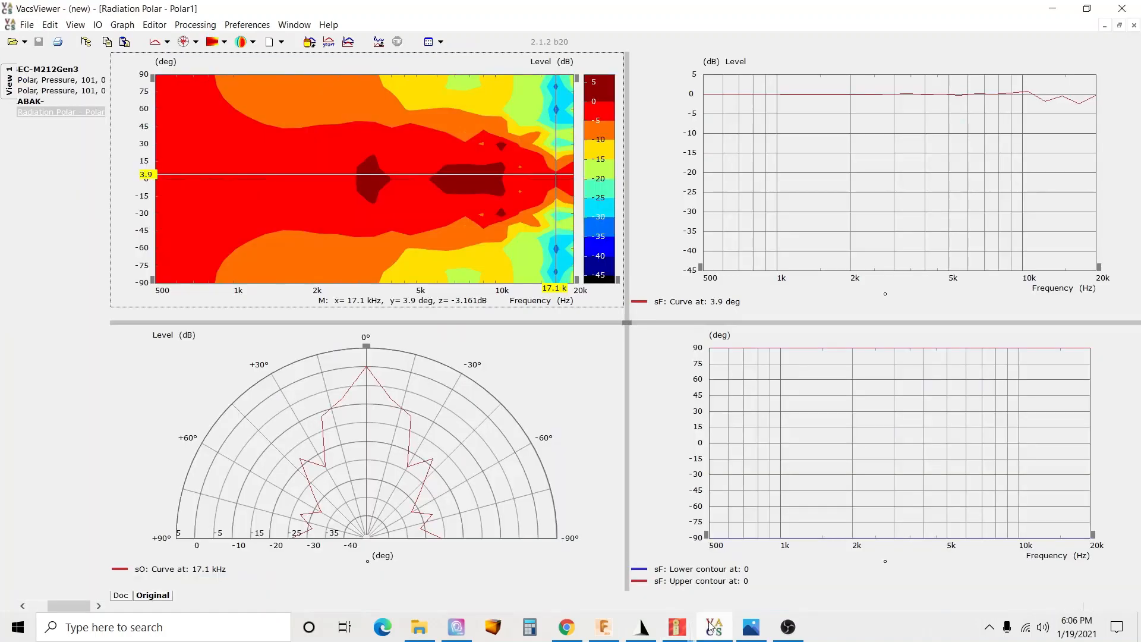
pyautogui.rightClick(36, 104)
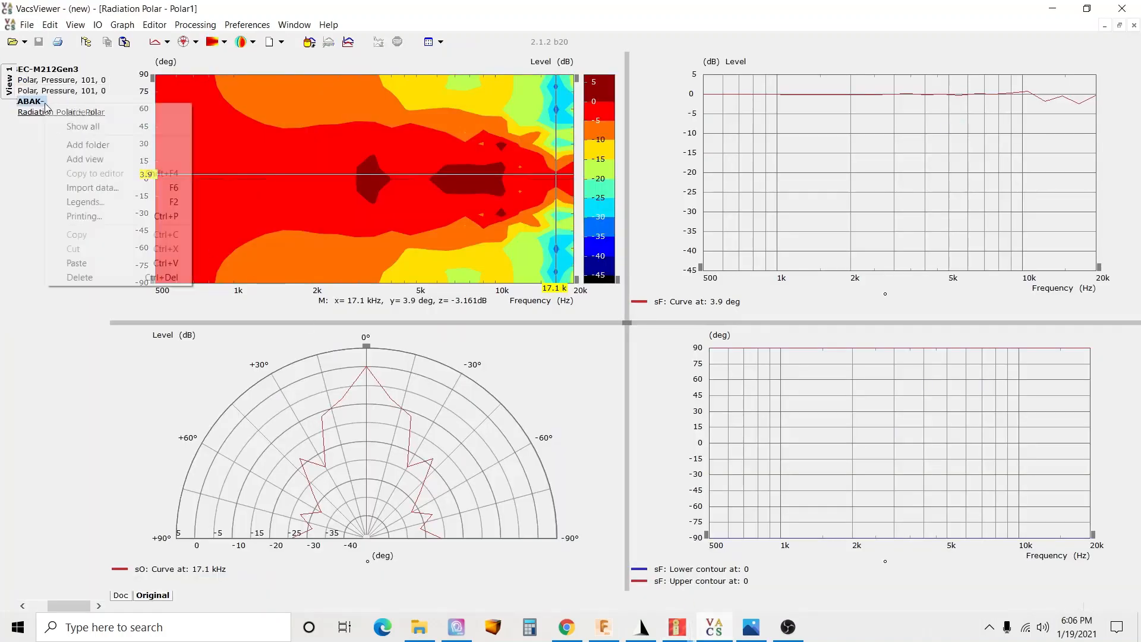
pyautogui.click(77, 277)
pyautogui.click(634, 380)
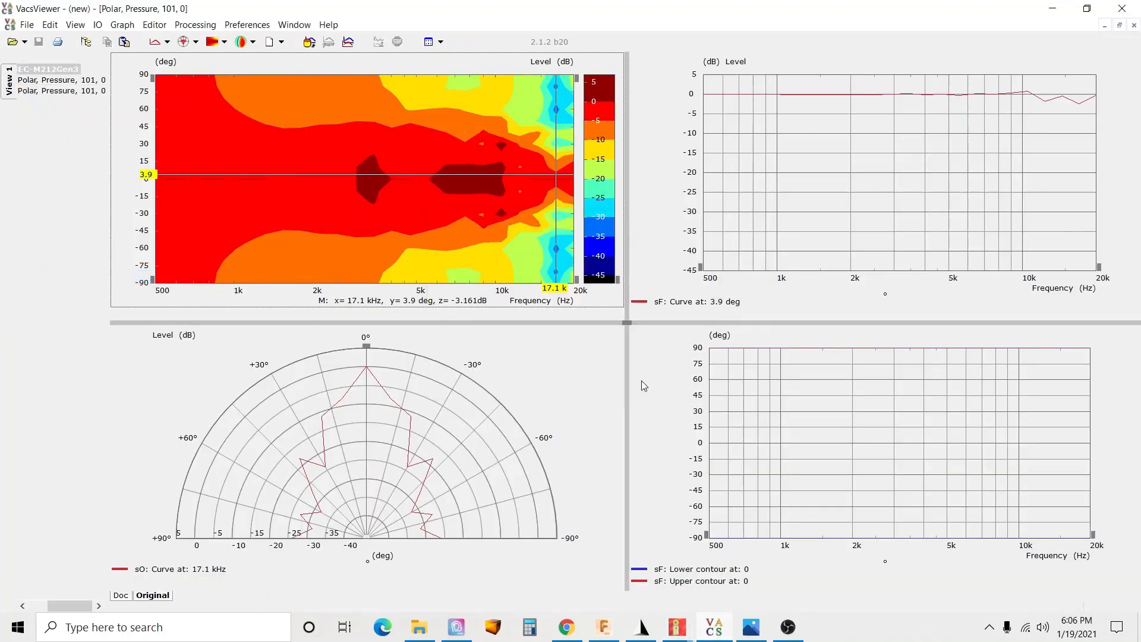
pyautogui.click(1051, 8)
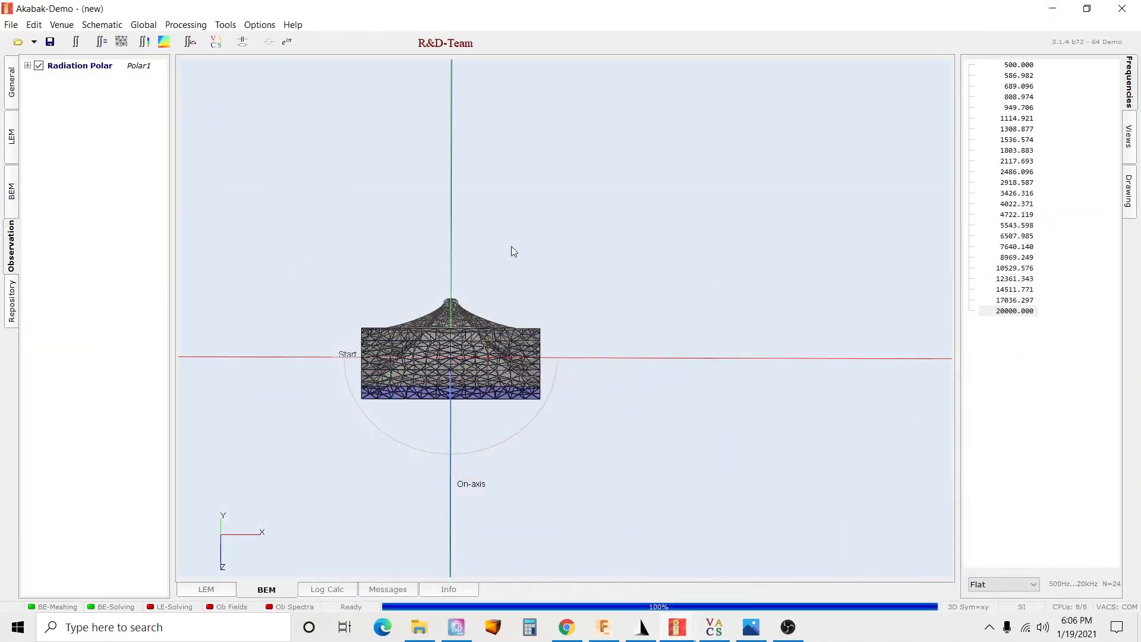
# Calculate the observation spectra, switch to VacsViewer, and inspect the Radiation Polar directivity near the 0 degree axis
pyautogui.click(191, 44)
pyautogui.click(138, 66)
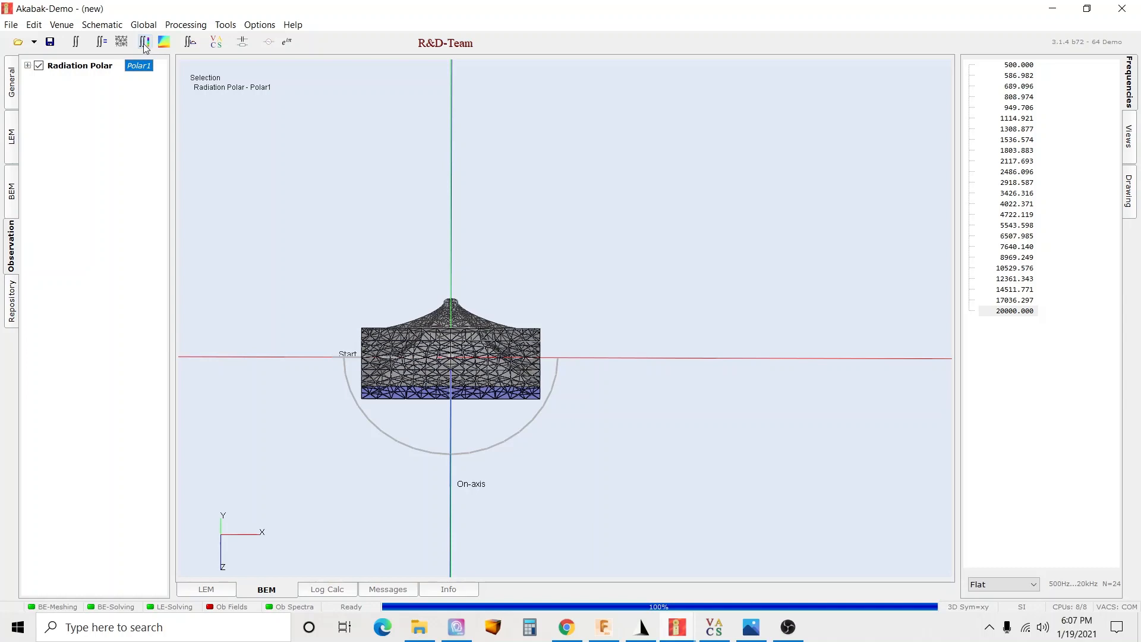
pyautogui.click(713, 627)
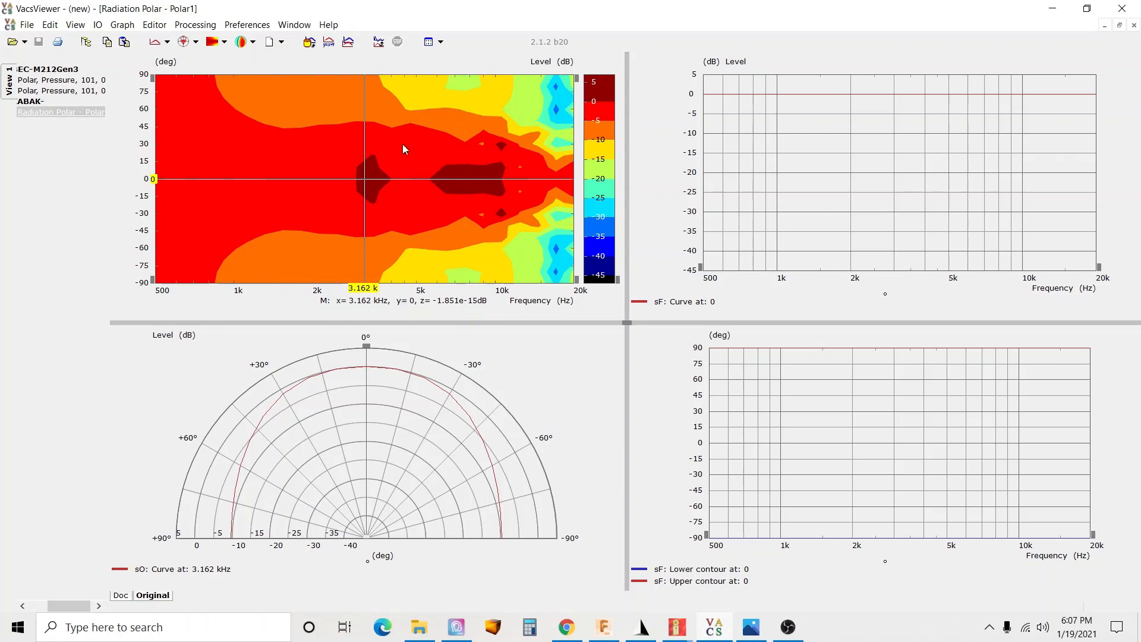
pyautogui.moveTo(392, 179); pyautogui.dragTo(430, 177)
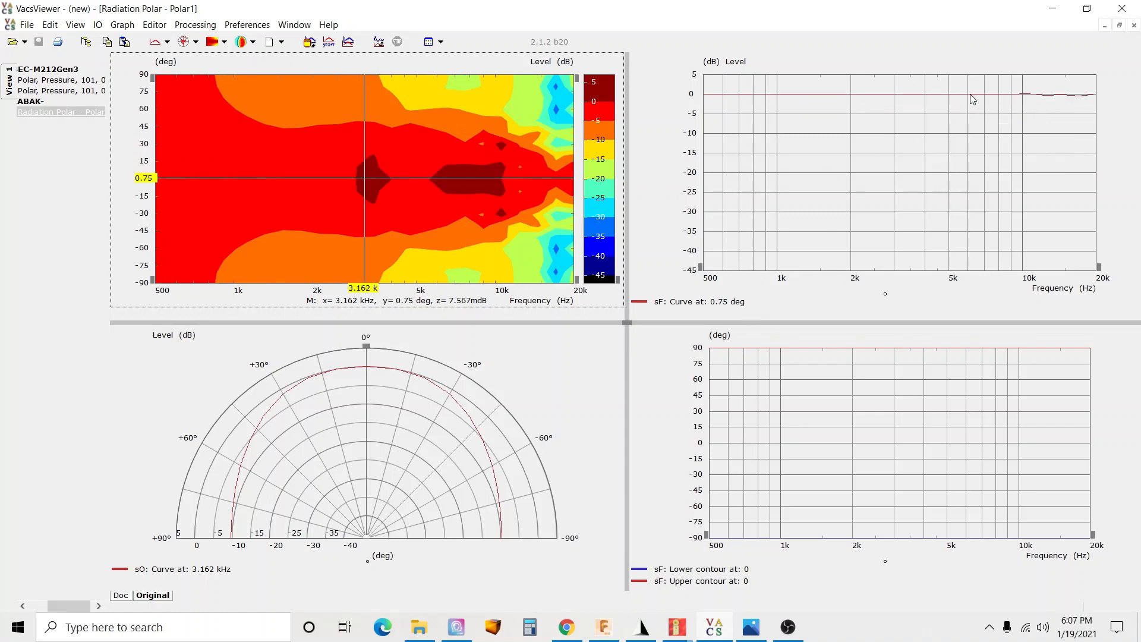
# Copy the level curve at 0.75 degrees for comparison, and add a copy of the curve at about 23.4 degrees
pyautogui.click(769, 314)
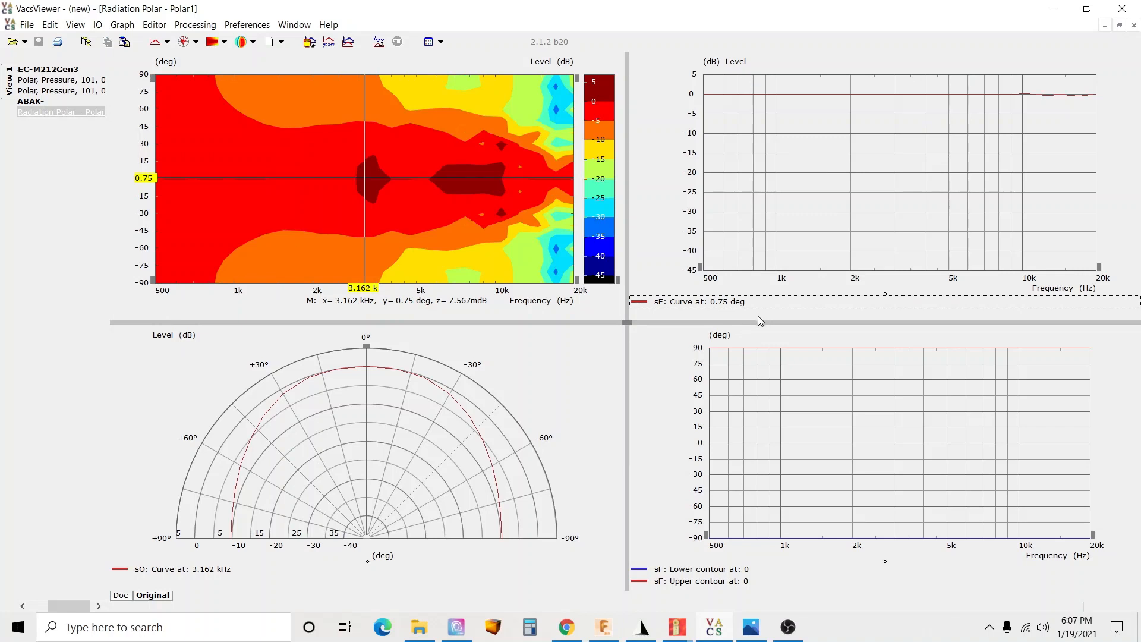
pyautogui.click(735, 303)
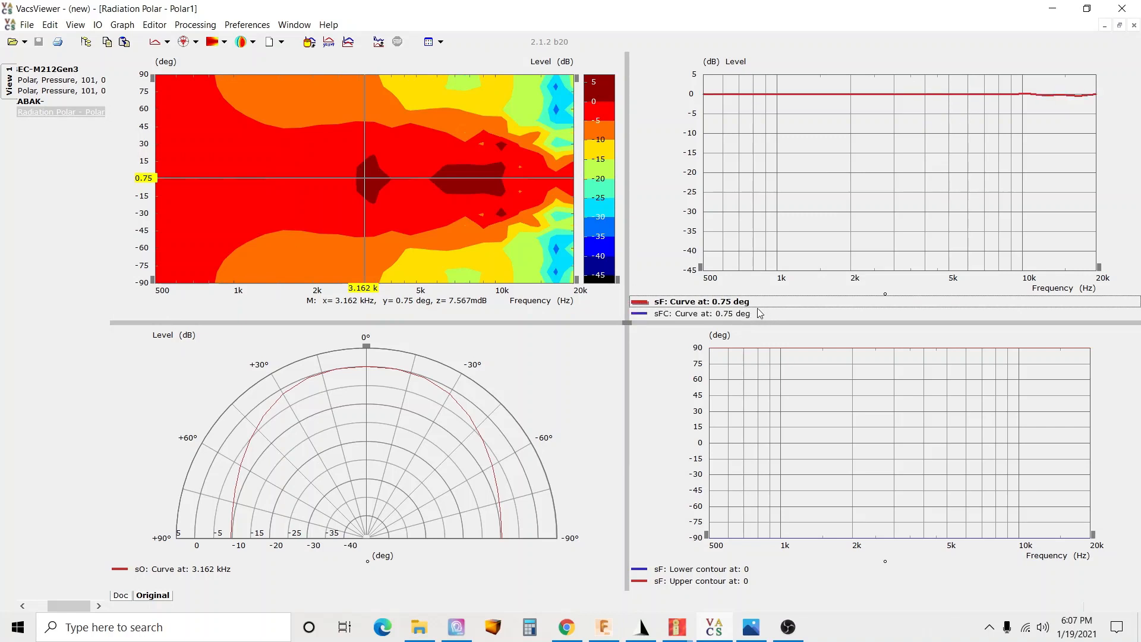
pyautogui.moveTo(502, 178); pyautogui.dragTo(512, 152)
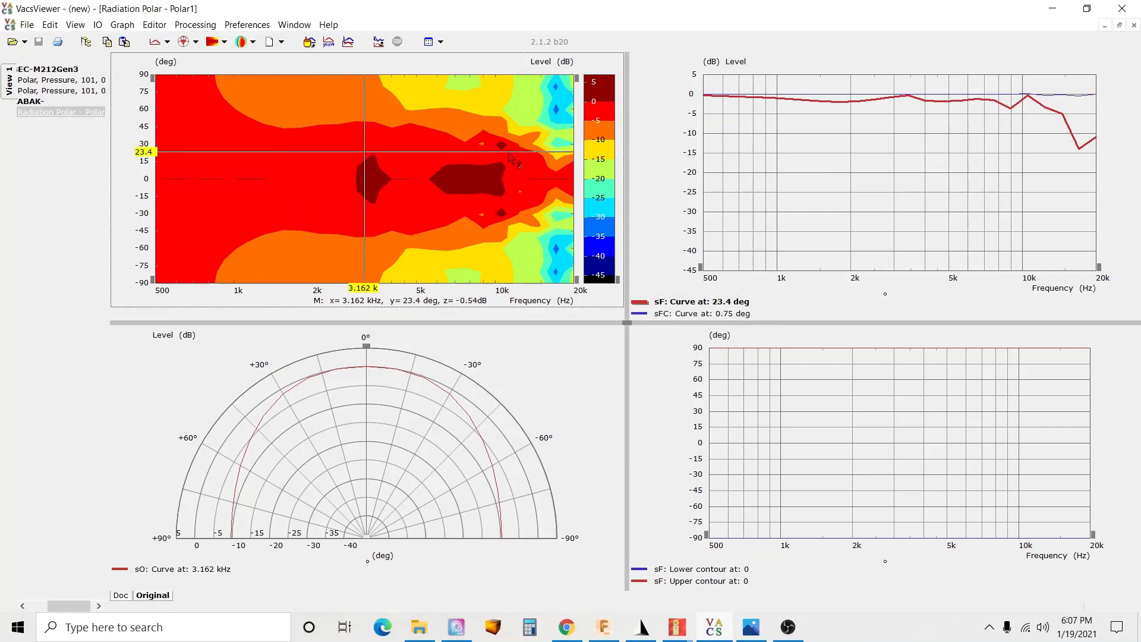
pyautogui.click(766, 305)
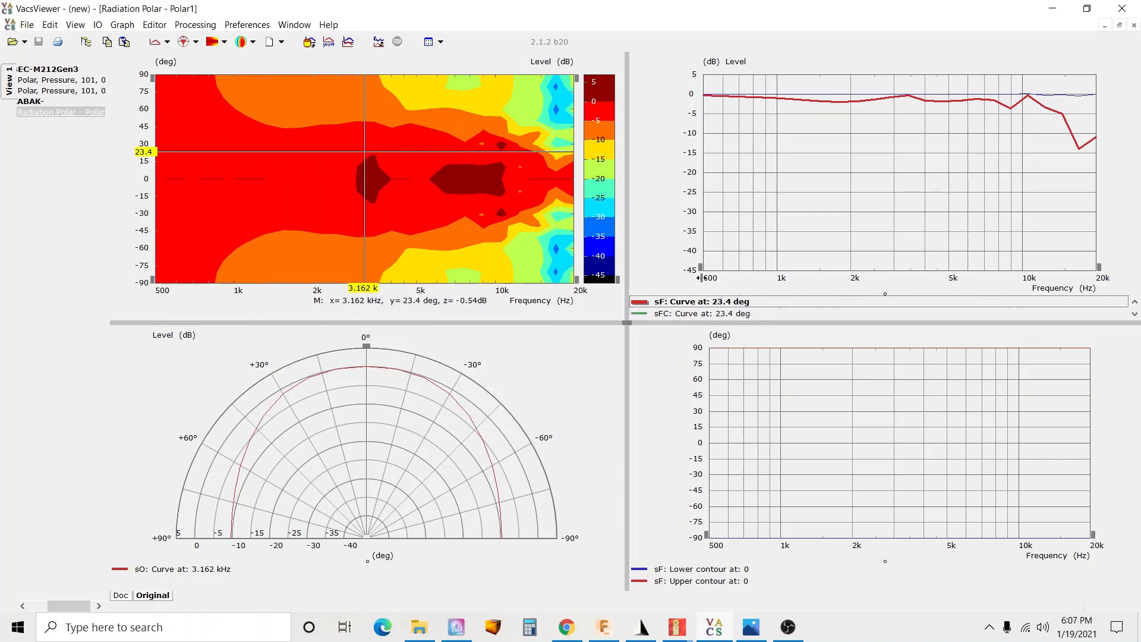
# Add a copy of the level curve at about 55.2 degrees, and compare the copies with the curve at about -30 degrees
pyautogui.click(530, 116)
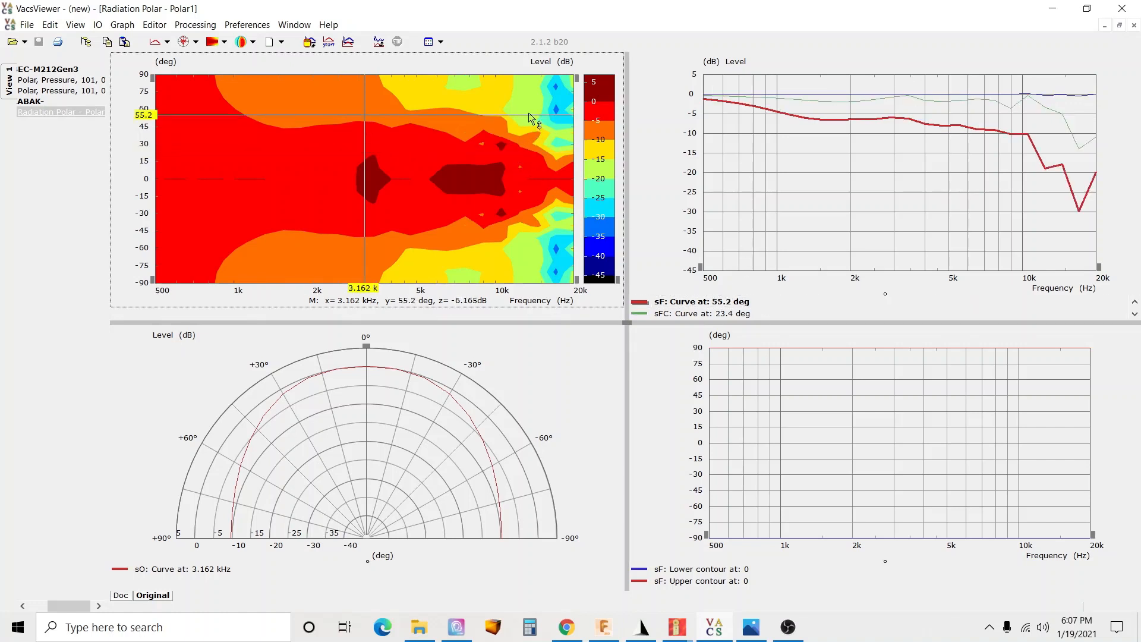
pyautogui.doubleClick(792, 246)
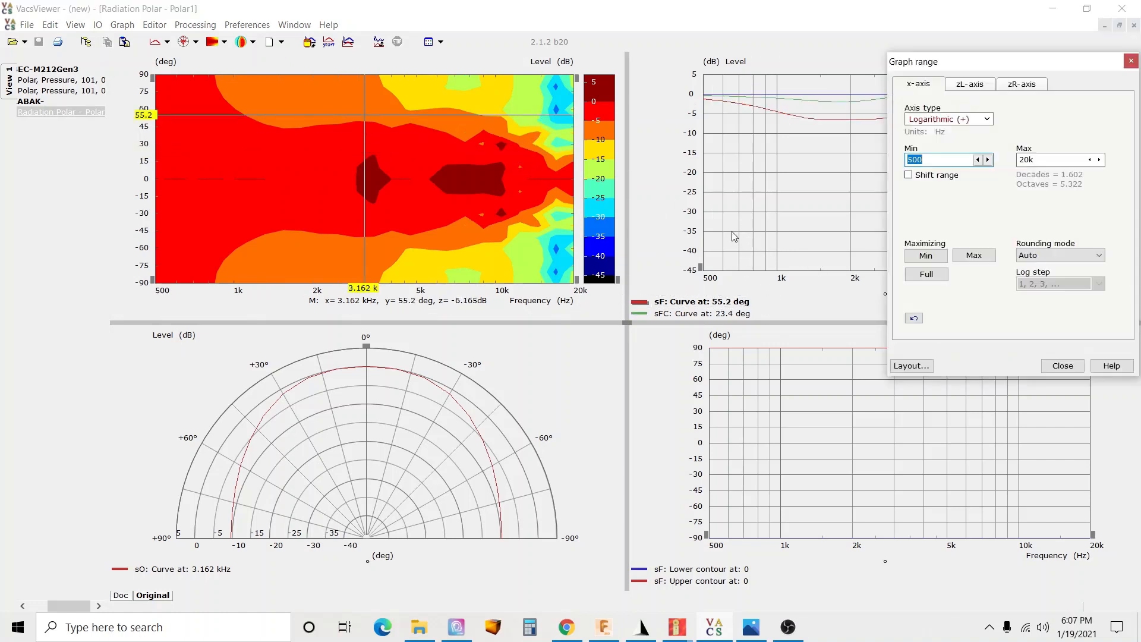
pyautogui.click(1131, 62)
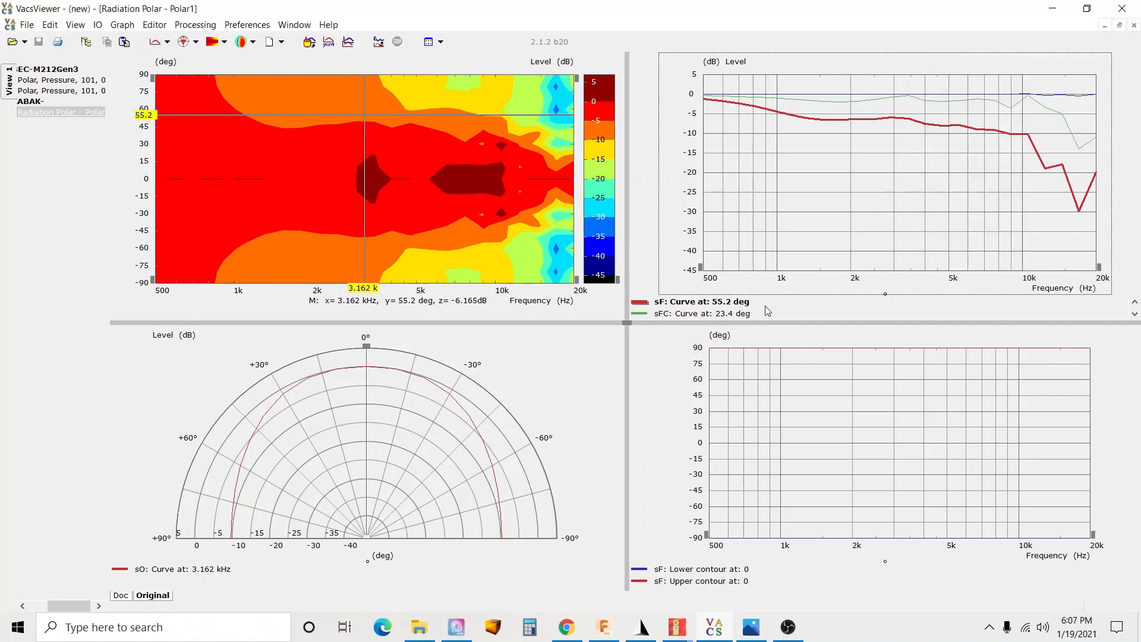
pyautogui.click(751, 305)
pyautogui.click(757, 192)
pyautogui.moveTo(476, 116); pyautogui.dragTo(550, 203)
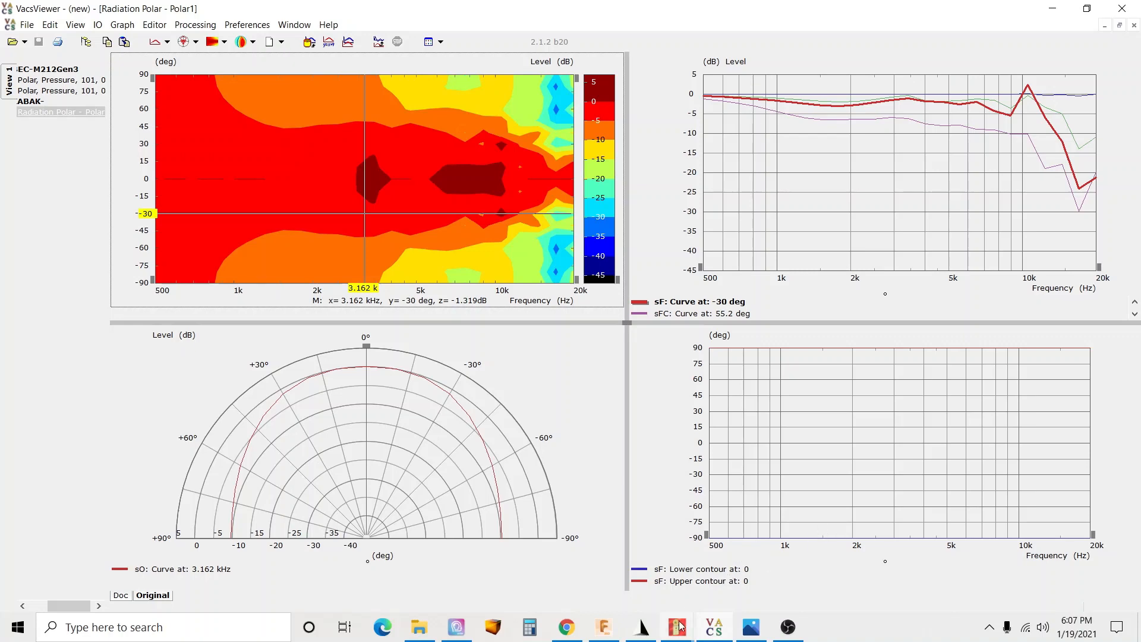
# Switch to Akabak and examine the BEM subdomains, the interface and the horn mesh up close
pyautogui.moveTo(680, 627)
pyautogui.click(740, 576)
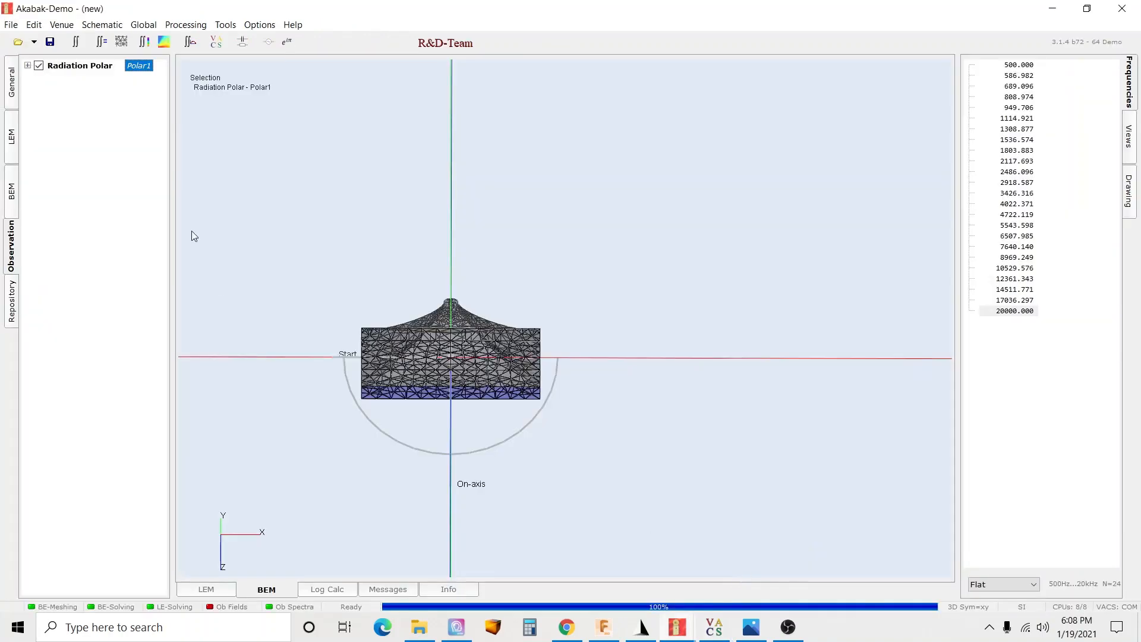
pyautogui.click(11, 83)
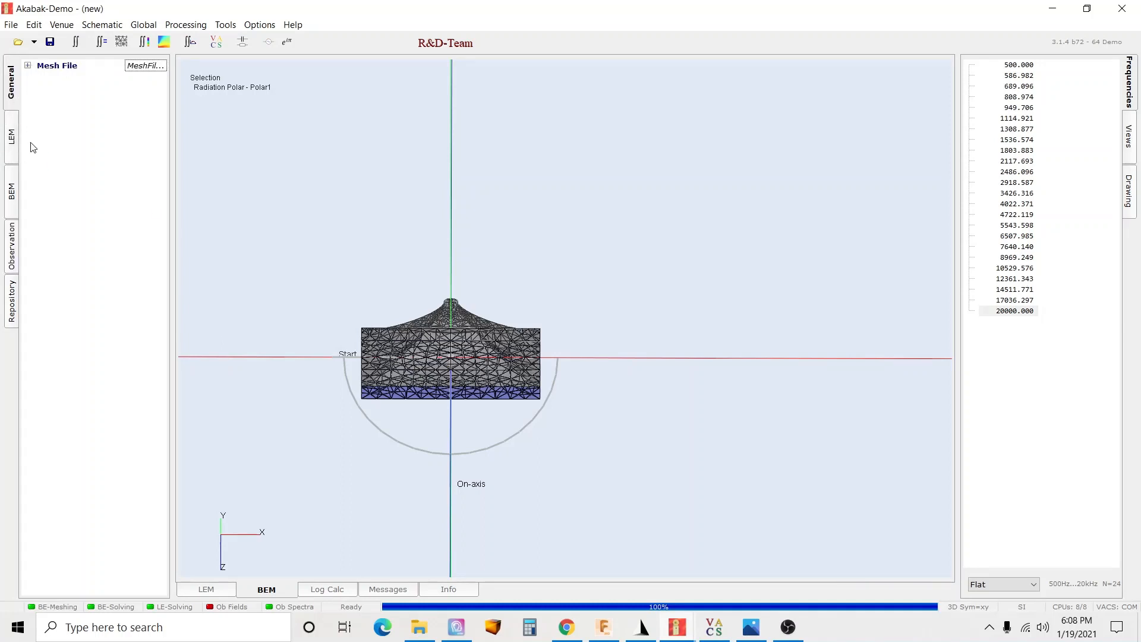
pyautogui.click(13, 181)
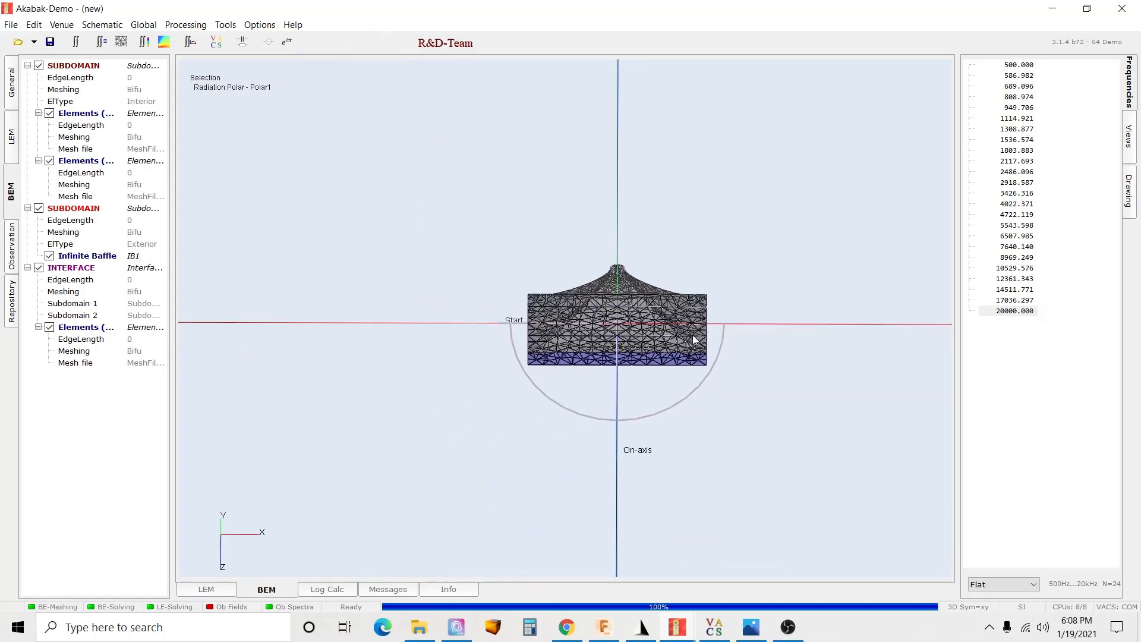
pyautogui.scroll(3, 528, 348)
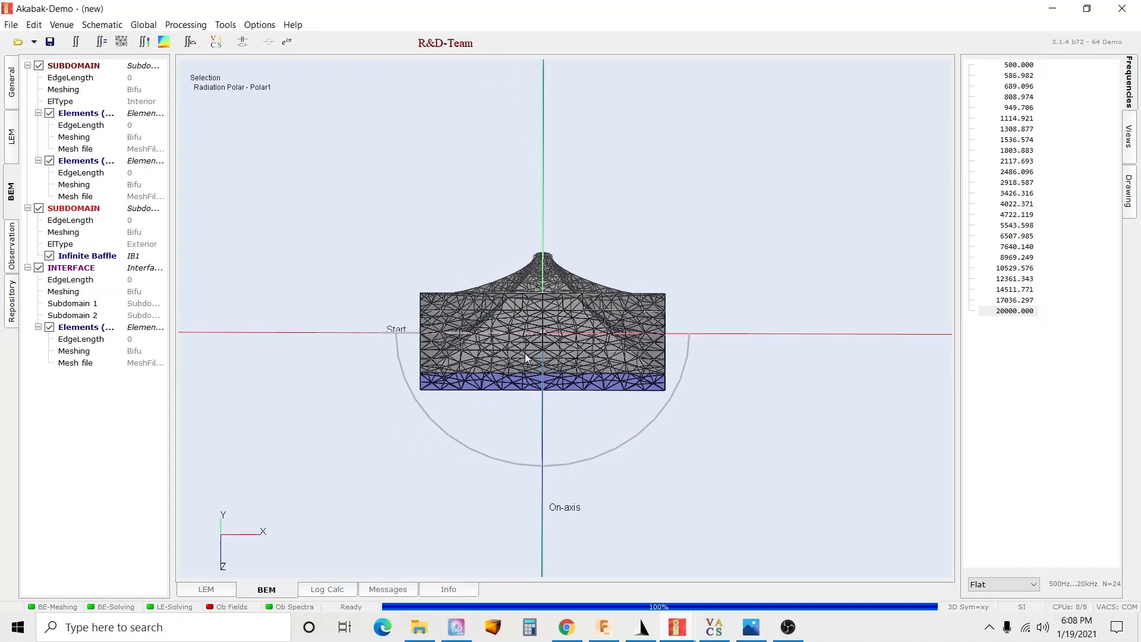
pyautogui.scroll(3, 584, 369)
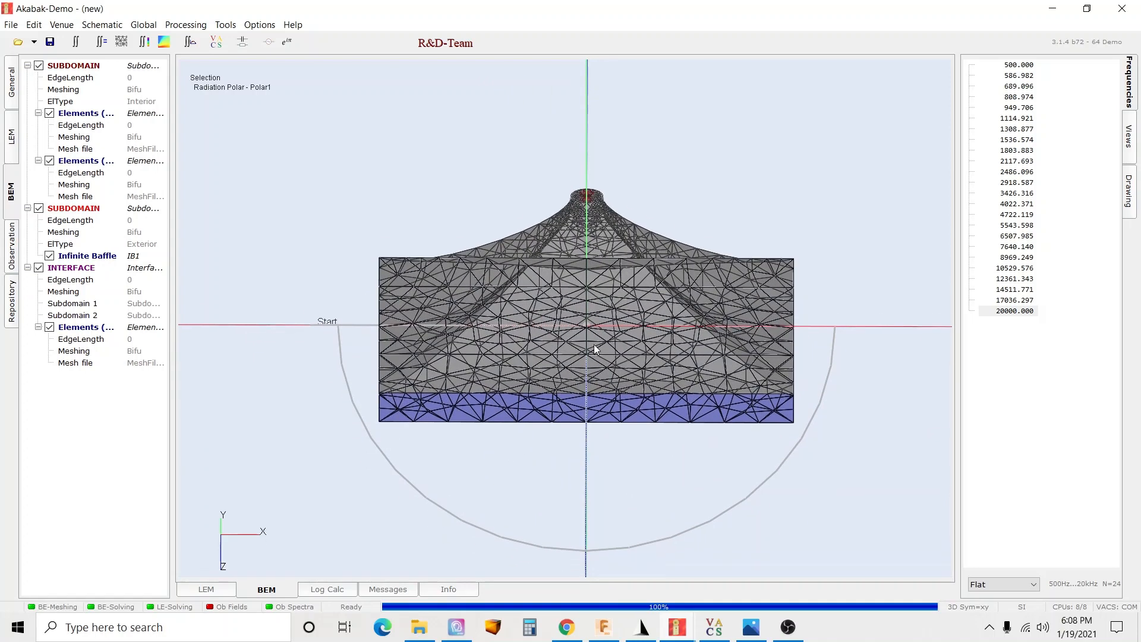